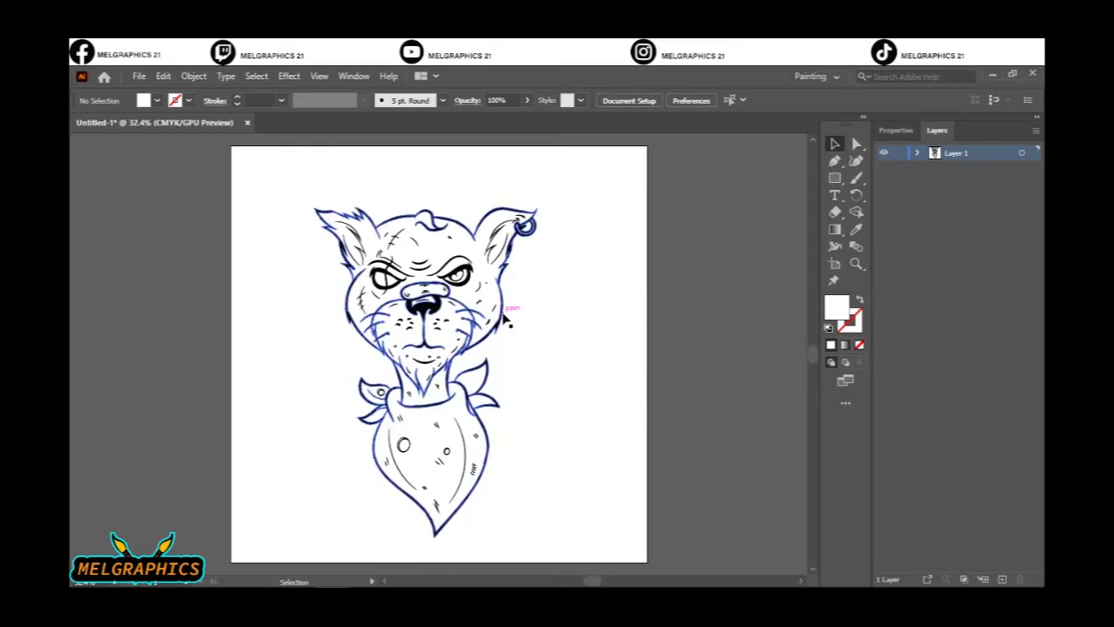
- Deselect the faded sketch and choose a pink brush from the Brush Definition list
click(570, 192)
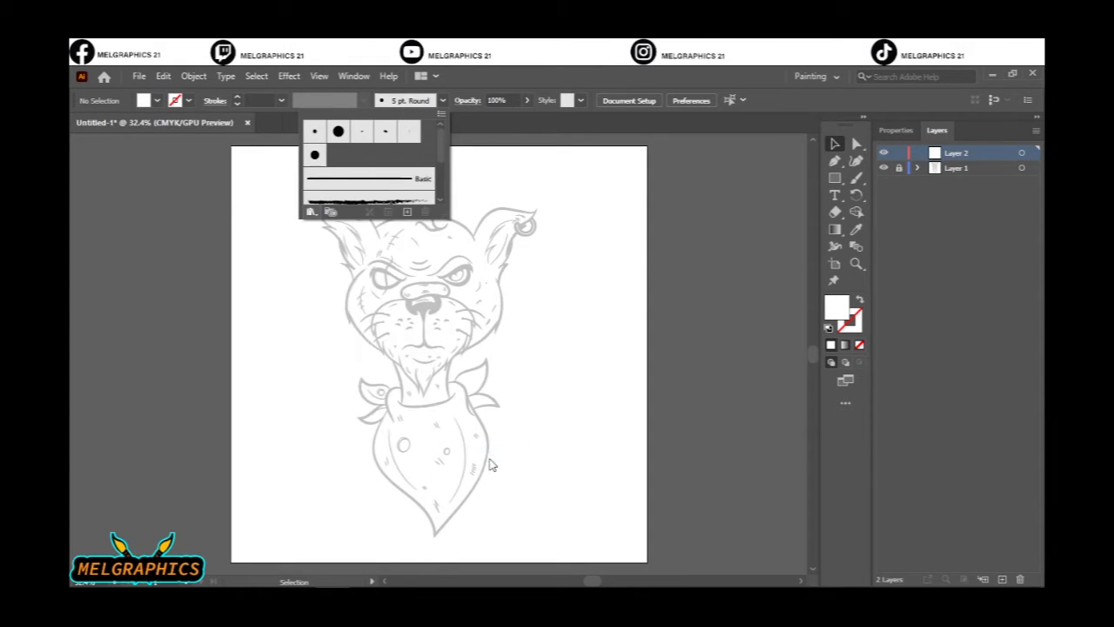
click(600, 376)
- With the Paintbrush, ink the left cheek and the inner cheek line from nose to chin
click(634, 291)
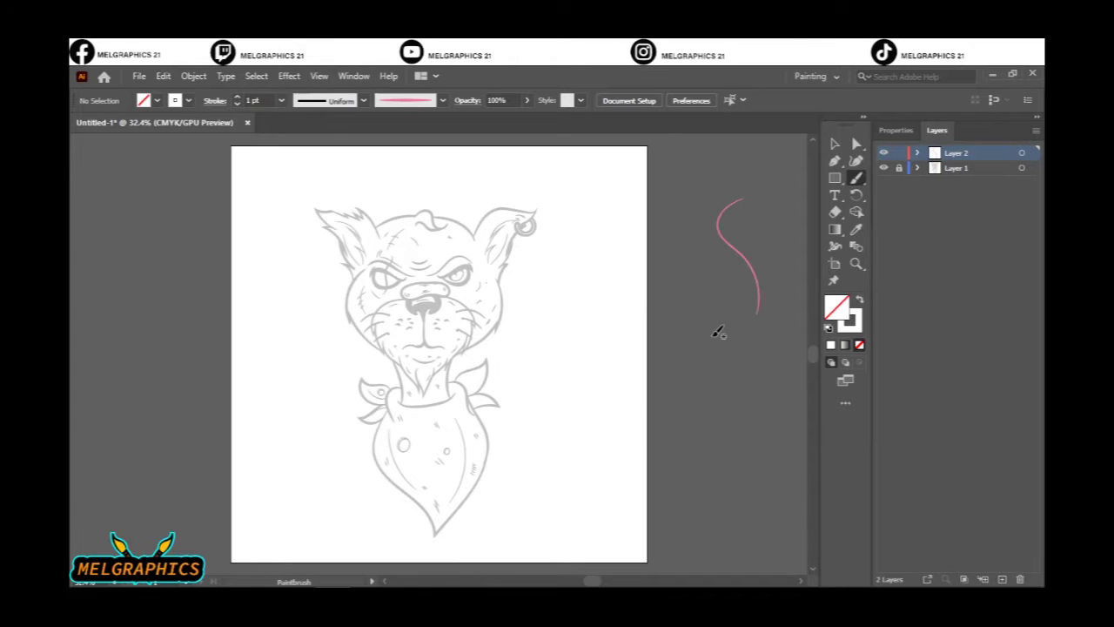
alt+scroll(418, 300, up, 5)
alt+scroll(406, 356, down, 2)
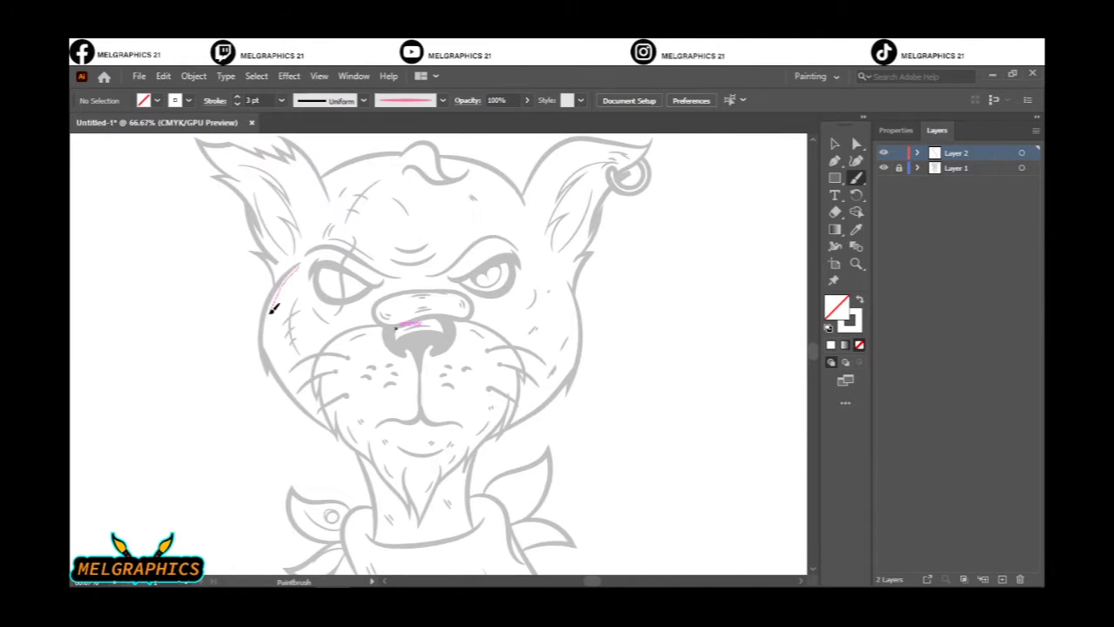
drag(352, 438, 352, 440)
alt+scroll(447, 386, up, 1)
drag(370, 225, 287, 235)
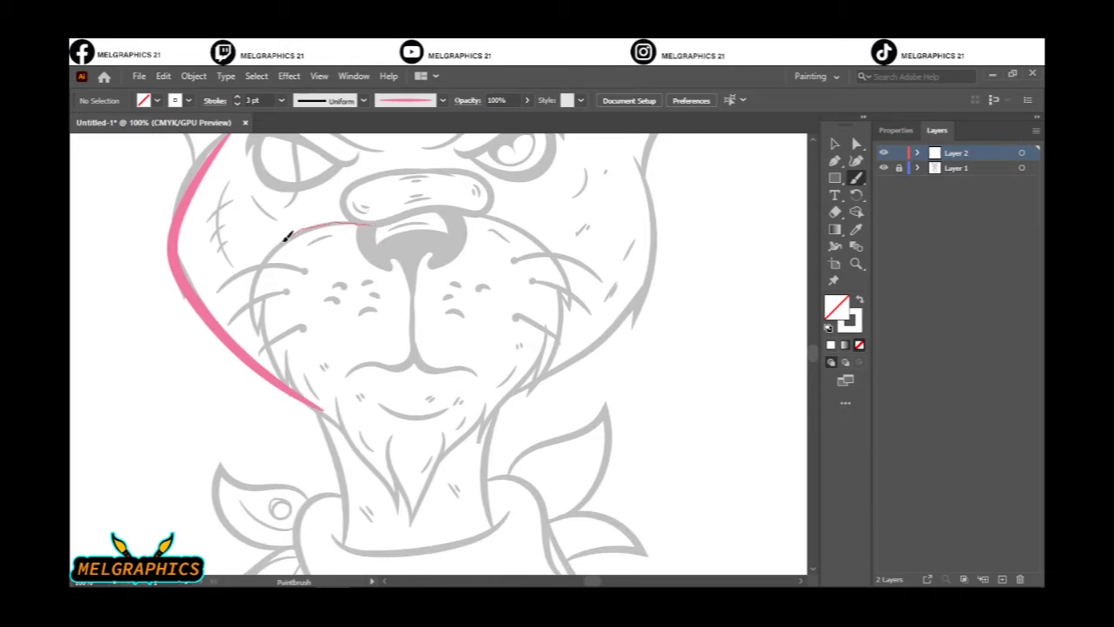
drag(395, 477, 407, 503)
- Ink the right jaw up to the ear tip, the top of the head and the ear
drag(541, 228, 541, 228)
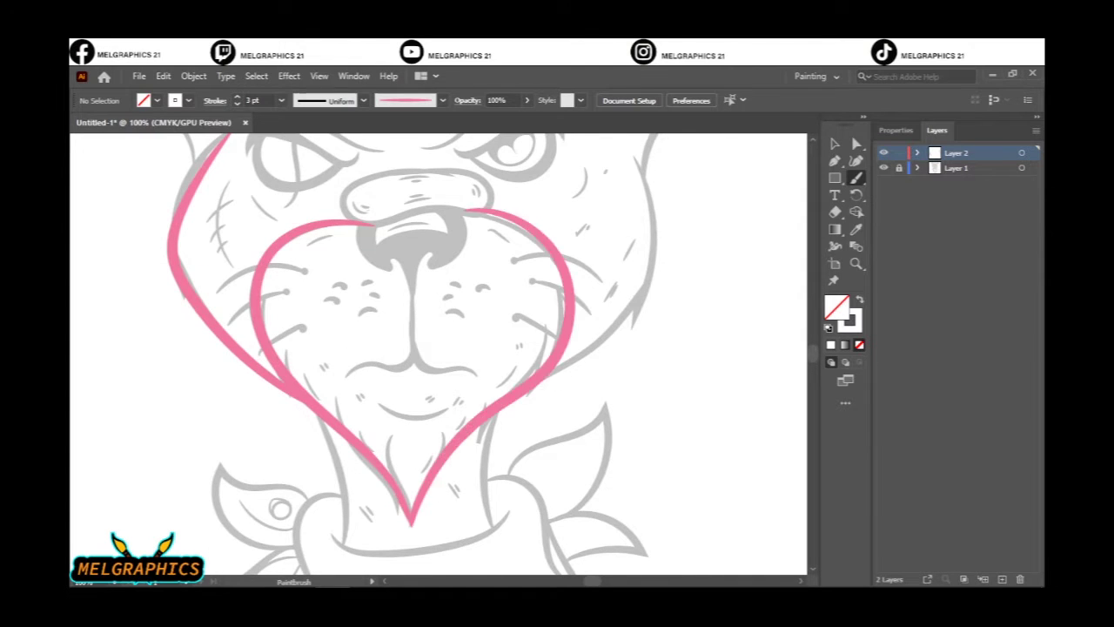
scroll(565, 348, up, 3)
drag(601, 460, 661, 366)
scroll(606, 386, up, 3)
drag(648, 404, 758, 192)
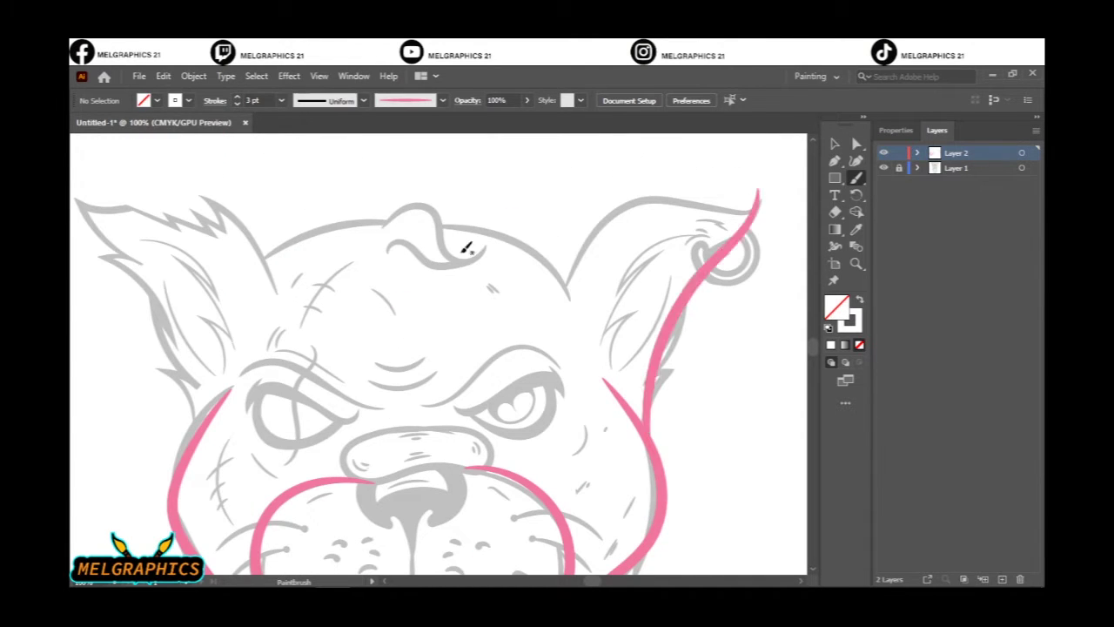
drag(445, 219, 444, 223)
drag(582, 241, 746, 196)
- Ink the right eyebrow and the upper and lower eyelids of the right eye
scroll(333, 444, left, 3)
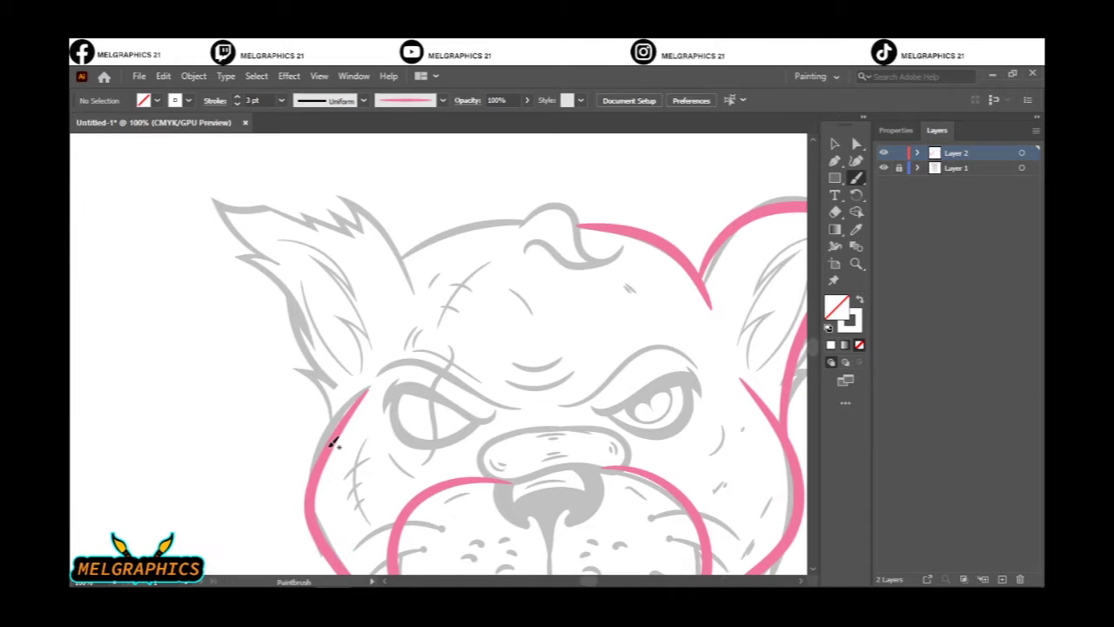
drag(298, 192, 297, 193)
scroll(584, 157, down, 5)
scroll(493, 288, up, 3)
scroll(493, 287, right, 2)
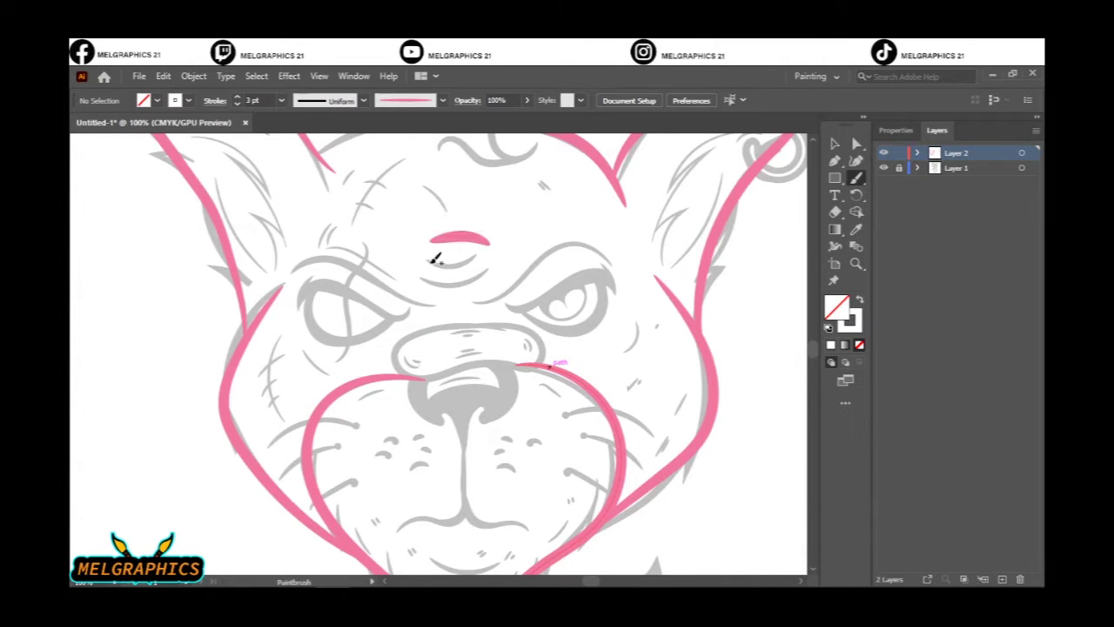
drag(562, 249, 625, 269)
scroll(570, 261, up, 2)
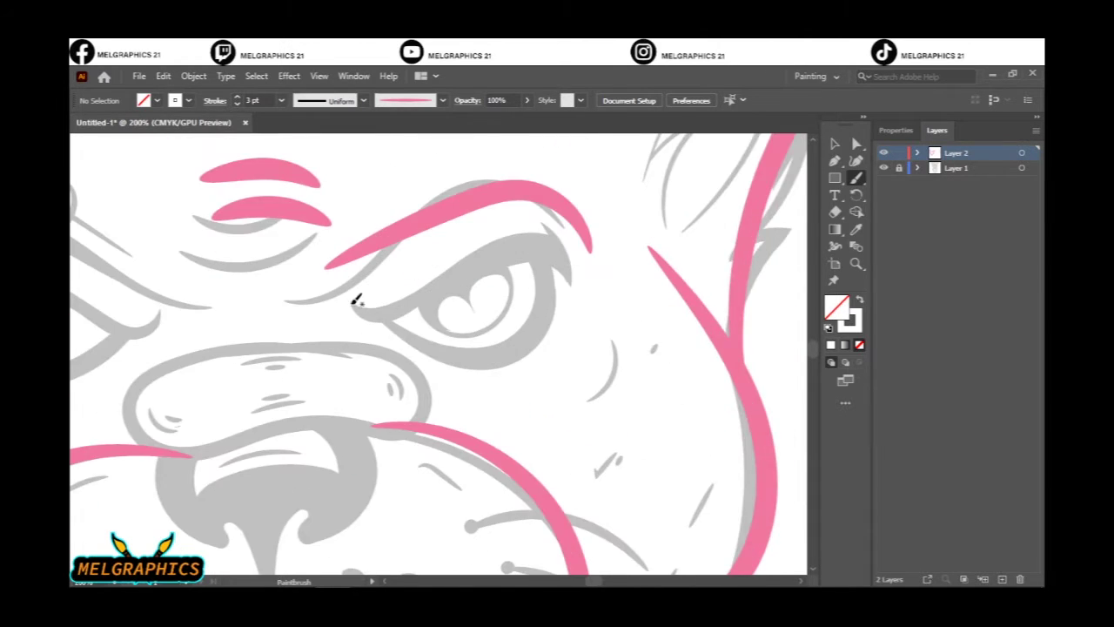
drag(355, 305, 574, 270)
drag(363, 305, 364, 305)
scroll(363, 304, down, 2)
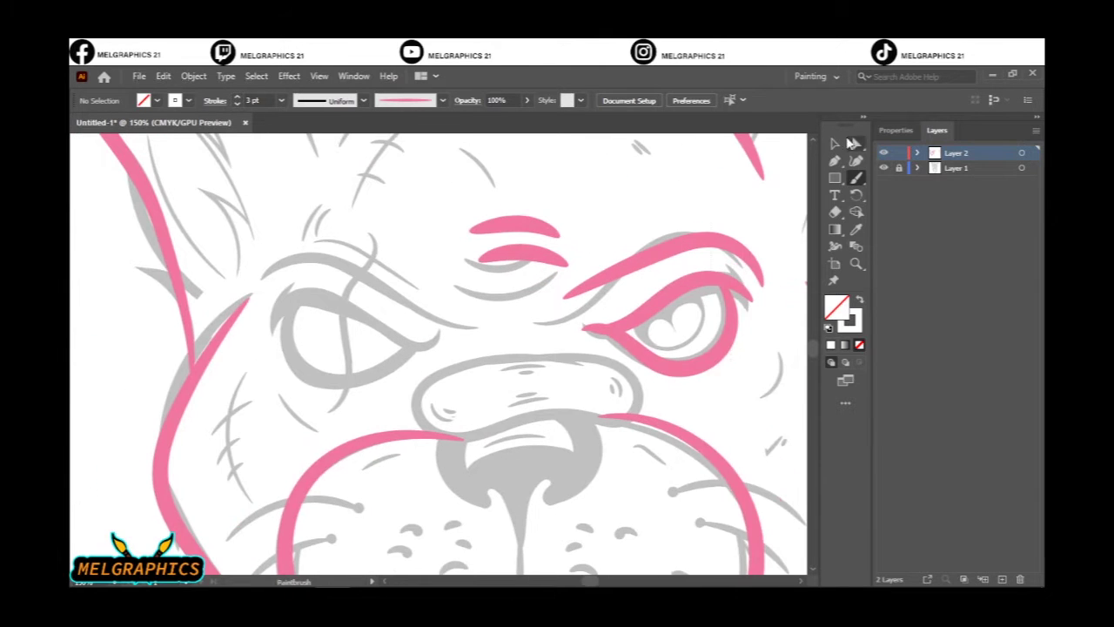
- Make a vertically reflected copy of the right eye strokes and move it onto the left eye
key(v)
right_click(719, 293)
click(896, 528)
click(863, 357)
right_click(653, 281)
click(846, 433)
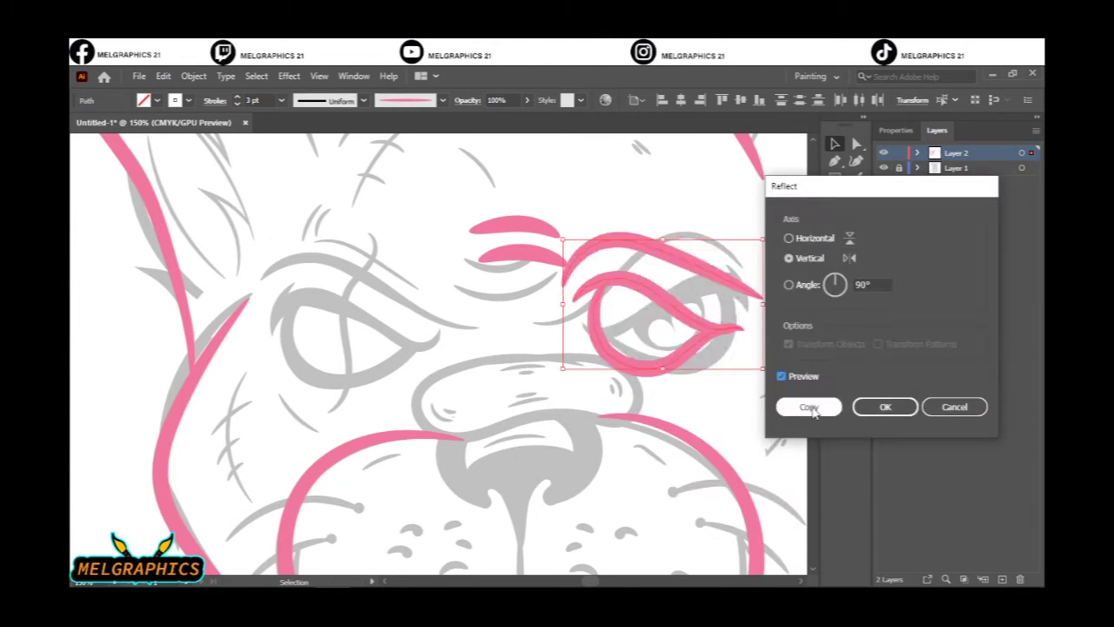
click(804, 406)
drag(652, 315, 367, 322)
click(579, 386)
- Ink the nostril strokes around the nose, undoing the rejected nose and nose-to-mouth lines
scroll(578, 386, up, 1)
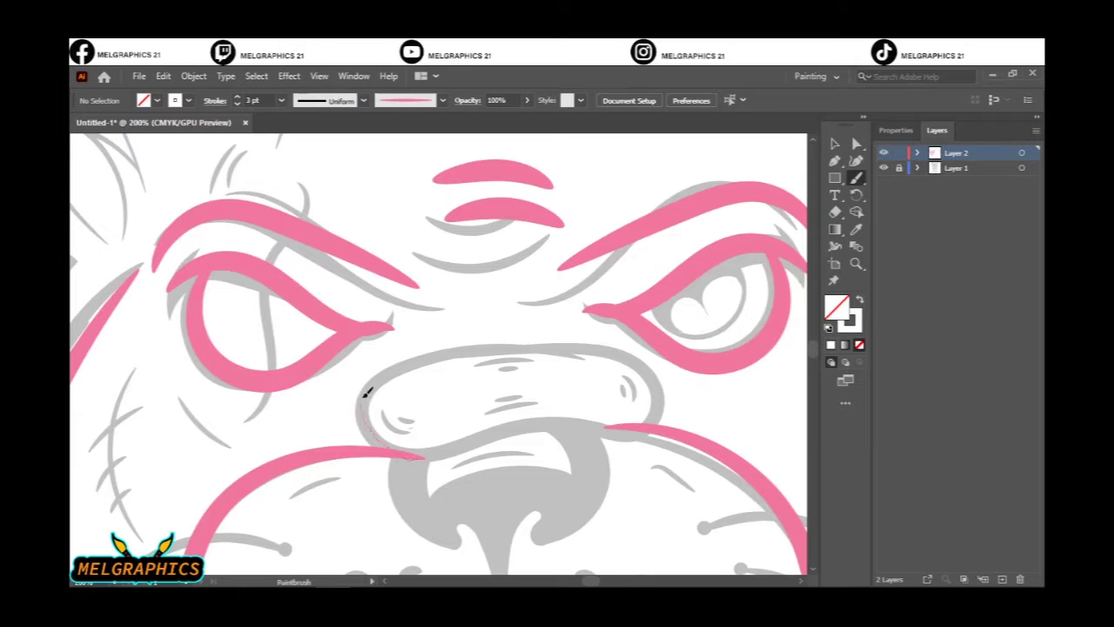
drag(601, 428, 602, 427)
key(ctrl+z)
drag(407, 451, 406, 448)
scroll(406, 448, down, 3)
drag(393, 313, 457, 388)
drag(609, 313, 557, 385)
scroll(549, 383, down, 4)
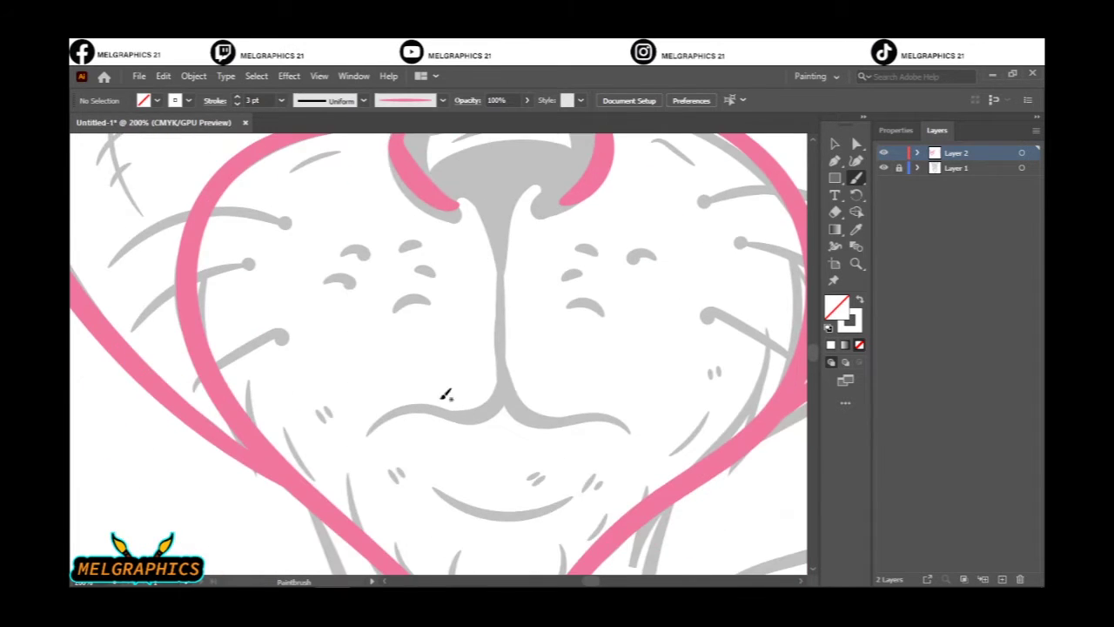
drag(429, 389, 430, 391)
drag(501, 405, 601, 427)
key(ctrl+z)
key(ctrl+z)
- Ink the nose centre line, mouth line and chin, then fit the artboard in view
drag(493, 197, 500, 342)
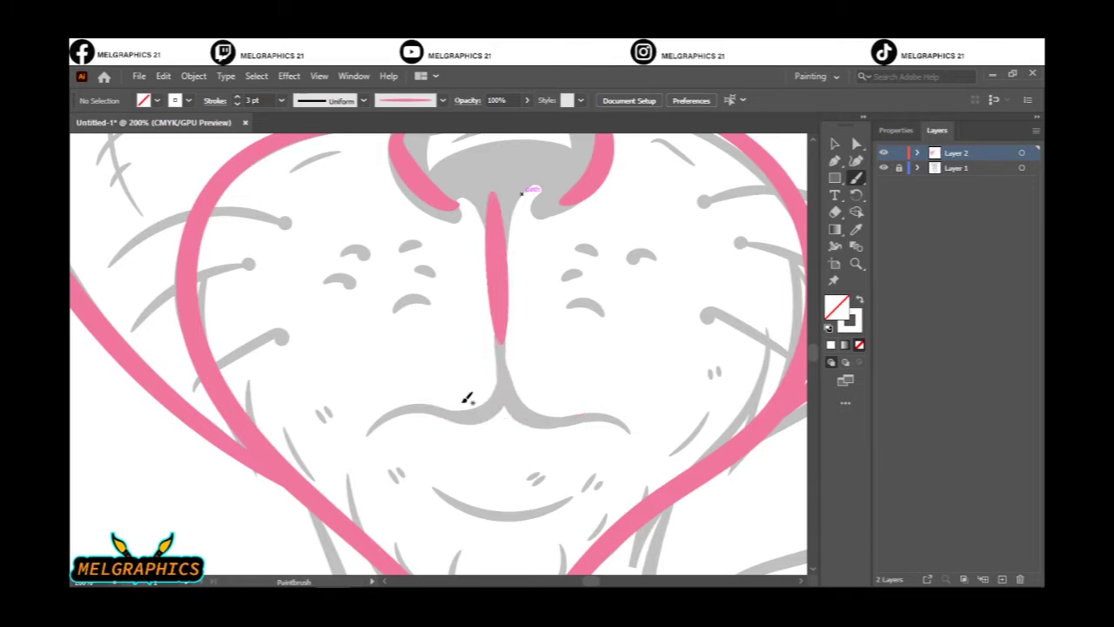
drag(600, 380, 599, 380)
drag(439, 488, 570, 483)
key(ctrl+z)
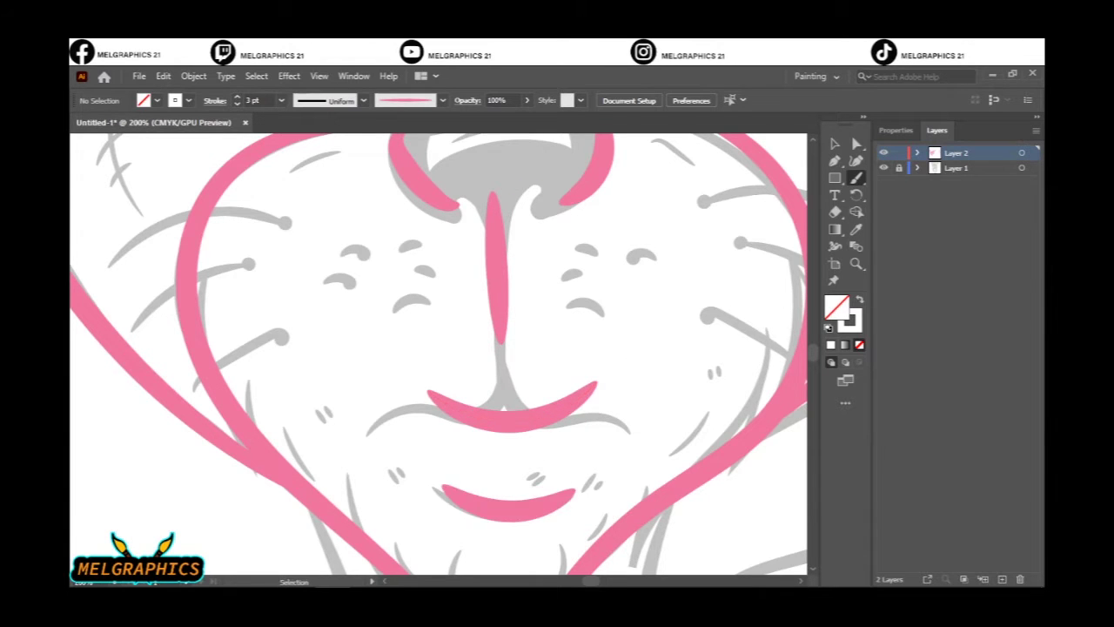
key(ctrl+0)
- Hide the sketch layer and ink the left and right sides of the neck
click(884, 168)
scroll(446, 409, up, 5)
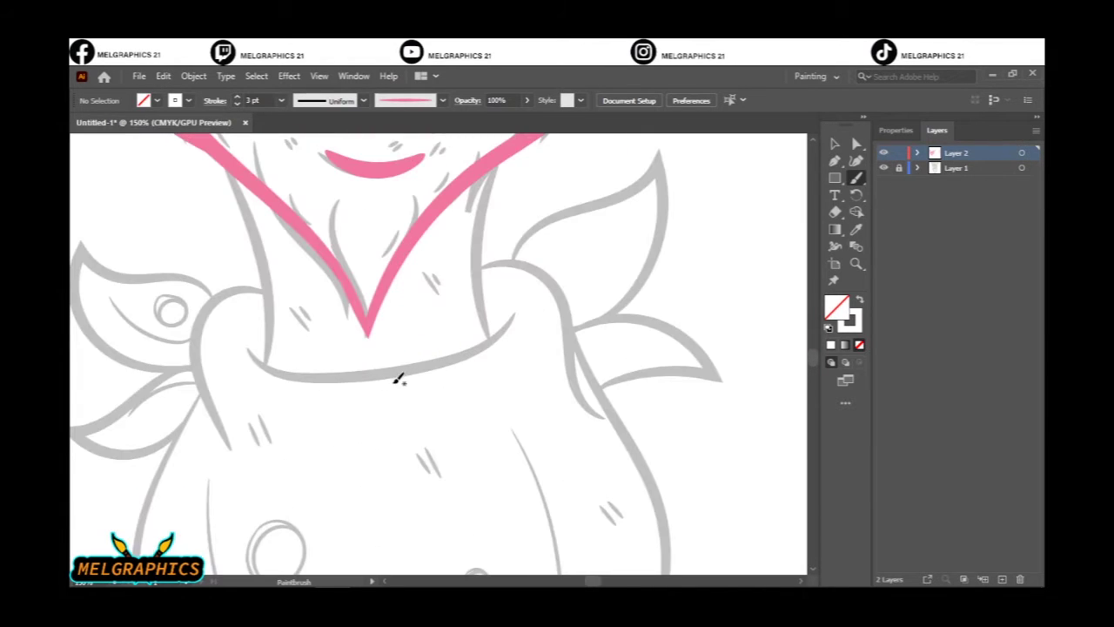
drag(275, 276, 266, 357)
drag(491, 170, 479, 339)
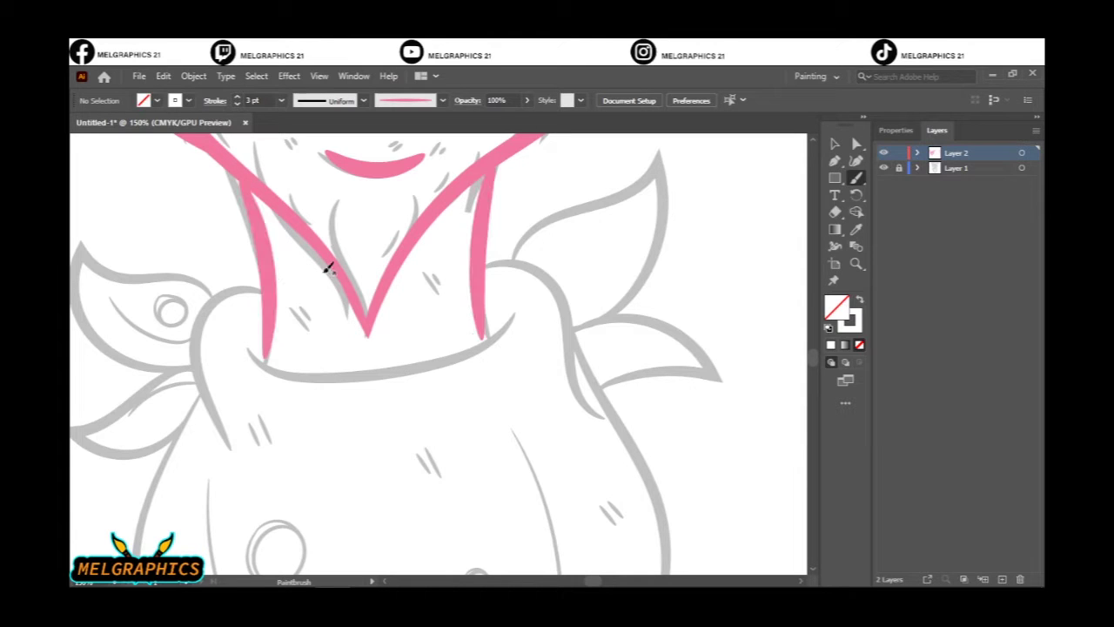
- Ink the left collar shape's outline
drag(251, 320, 366, 427)
drag(180, 405, 363, 429)
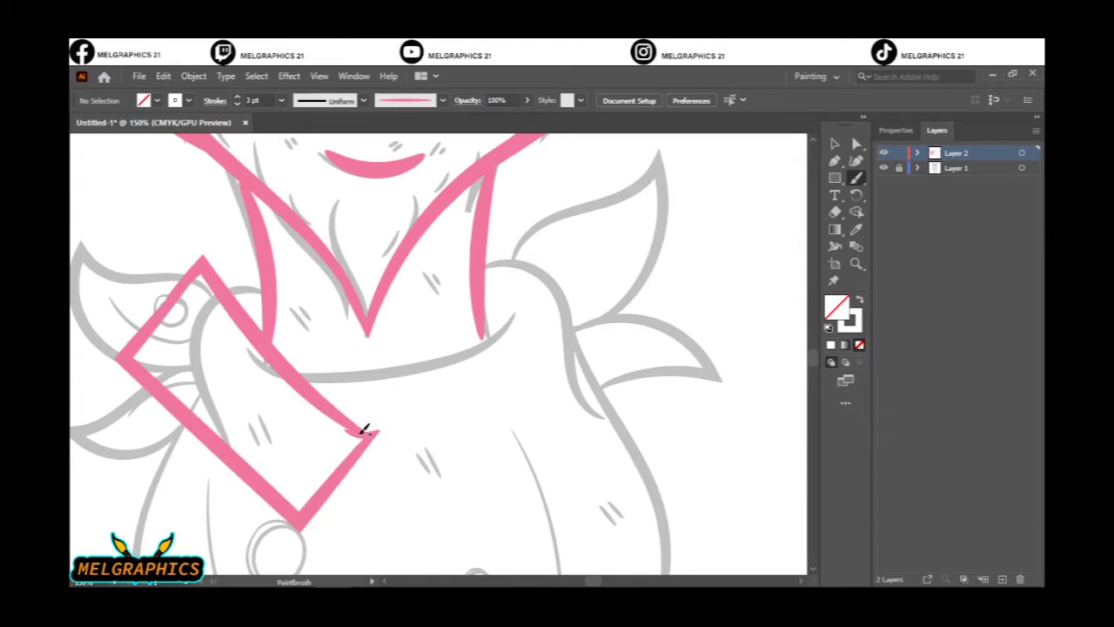
scroll(572, 364, down, 2)
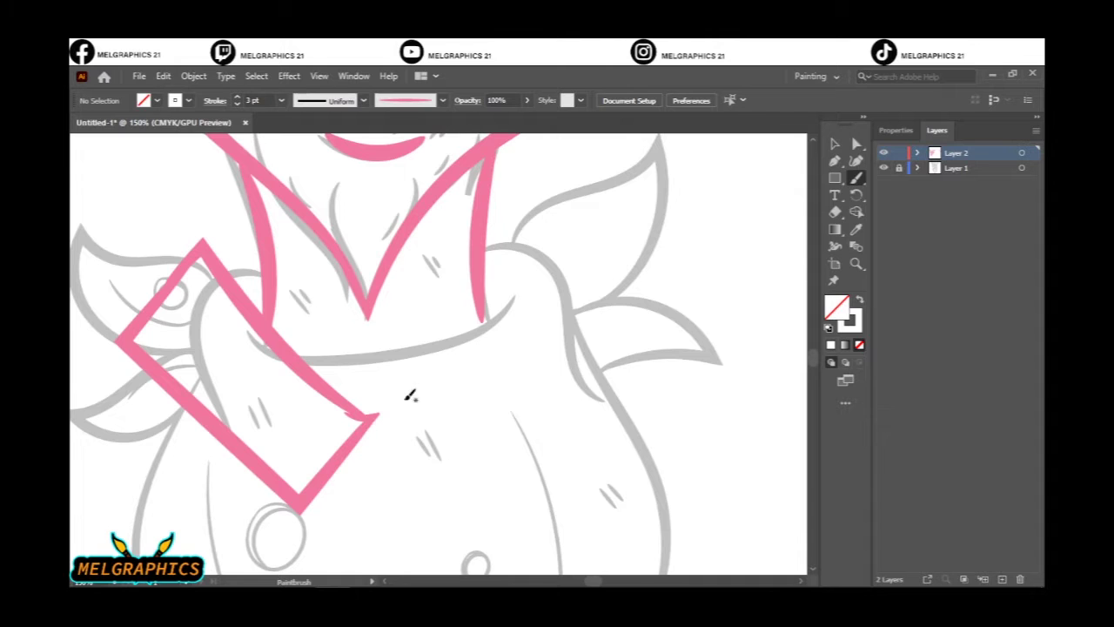
drag(557, 253, 609, 424)
- Reflect a copy of the collar and move it to the right side
key(v)
right_click(339, 114)
click(443, 316)
drag(510, 397, 592, 378)
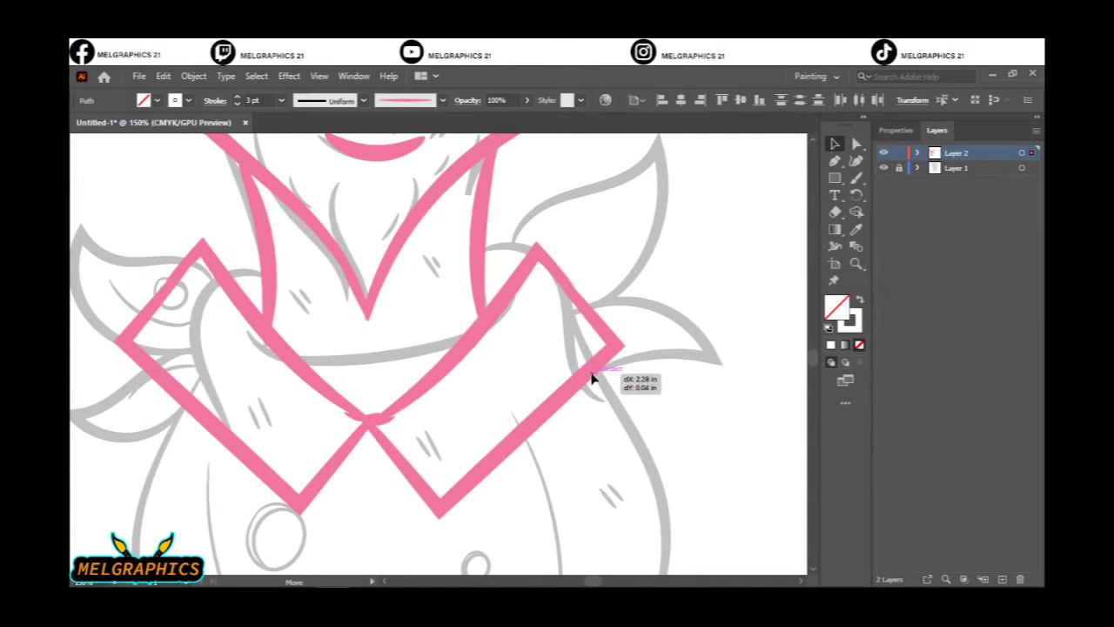
key(ctrl+0)
- Ink two tapered lines below the collar and the upper jacket edges
key(b)
scroll(429, 471, up, 4)
scroll(386, 398, down, 2)
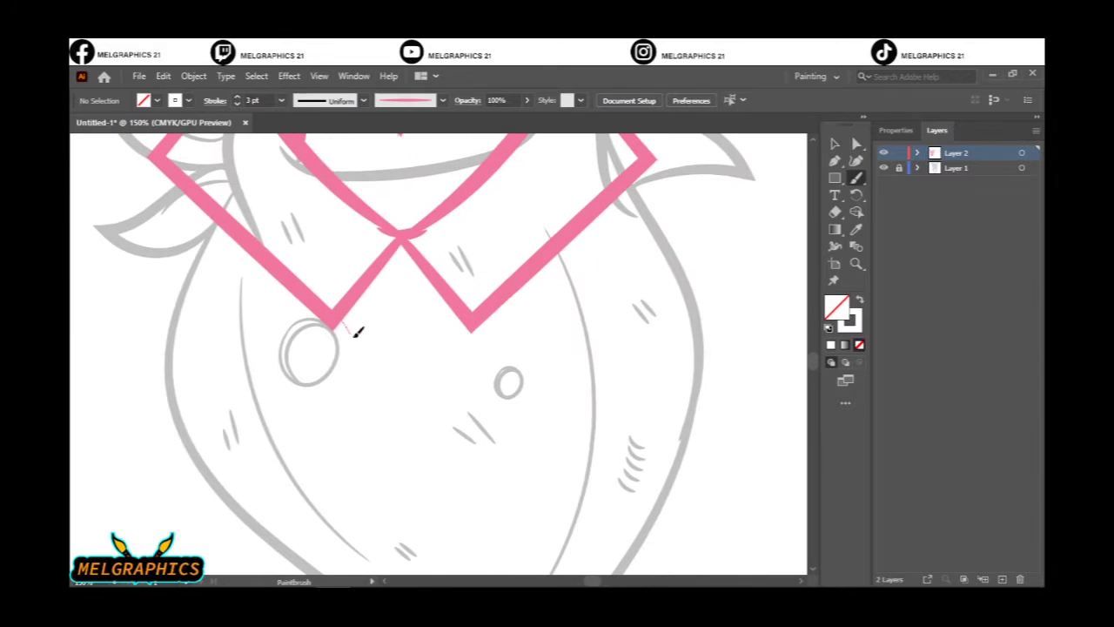
drag(338, 320, 383, 370)
drag(464, 322, 420, 376)
scroll(444, 462, down, 2)
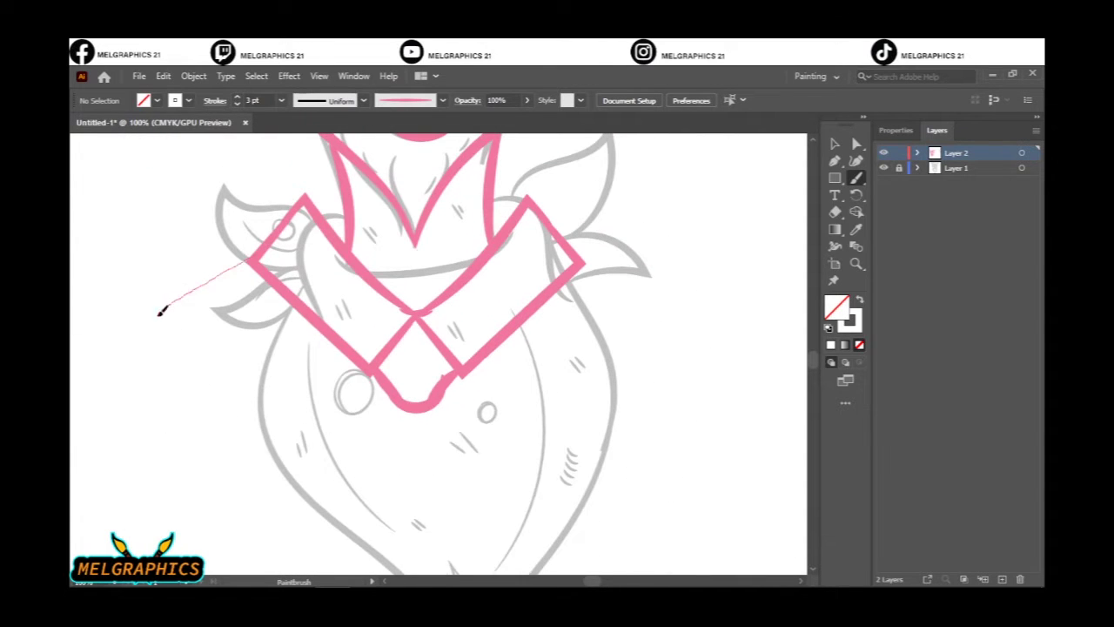
drag(574, 240, 646, 391)
drag(207, 308, 244, 493)
scroll(372, 436, down, 5)
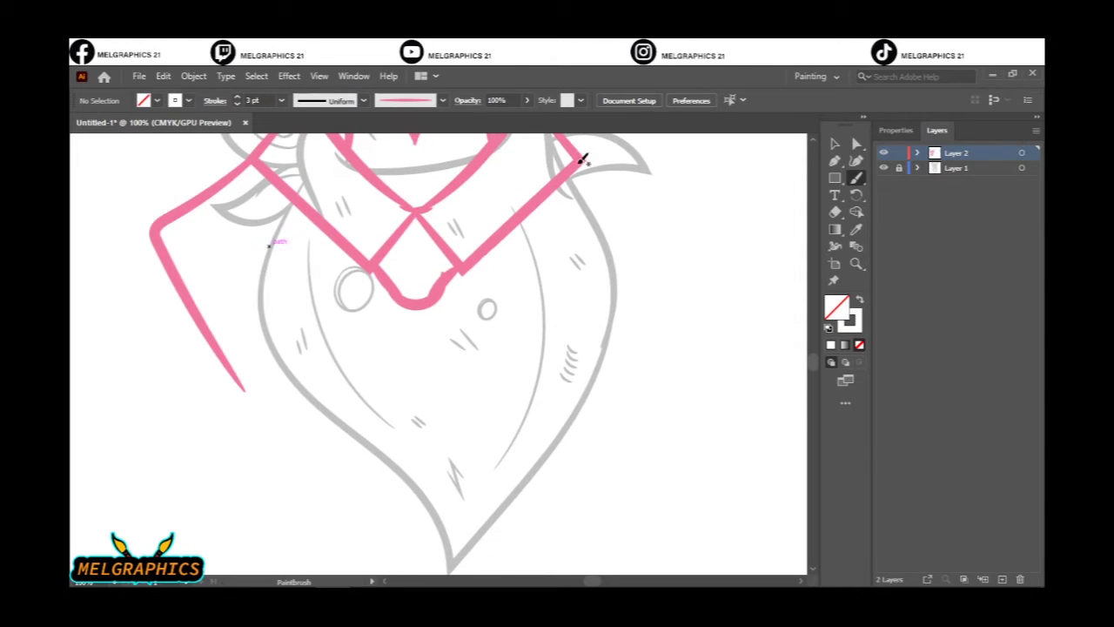
- Ink the right collar edge, extend the left jacket edge and add the lower-right jacket tip
drag(519, 412, 516, 415)
drag(214, 338, 306, 442)
drag(514, 432, 637, 316)
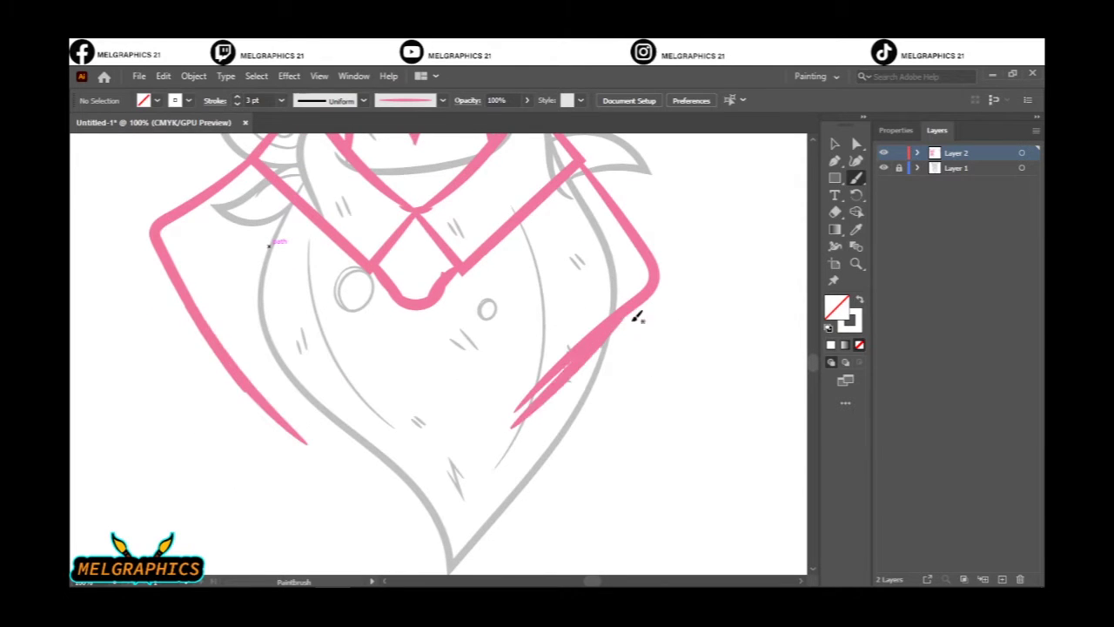
scroll(479, 287, down, 5)
scroll(427, 243, up, 2)
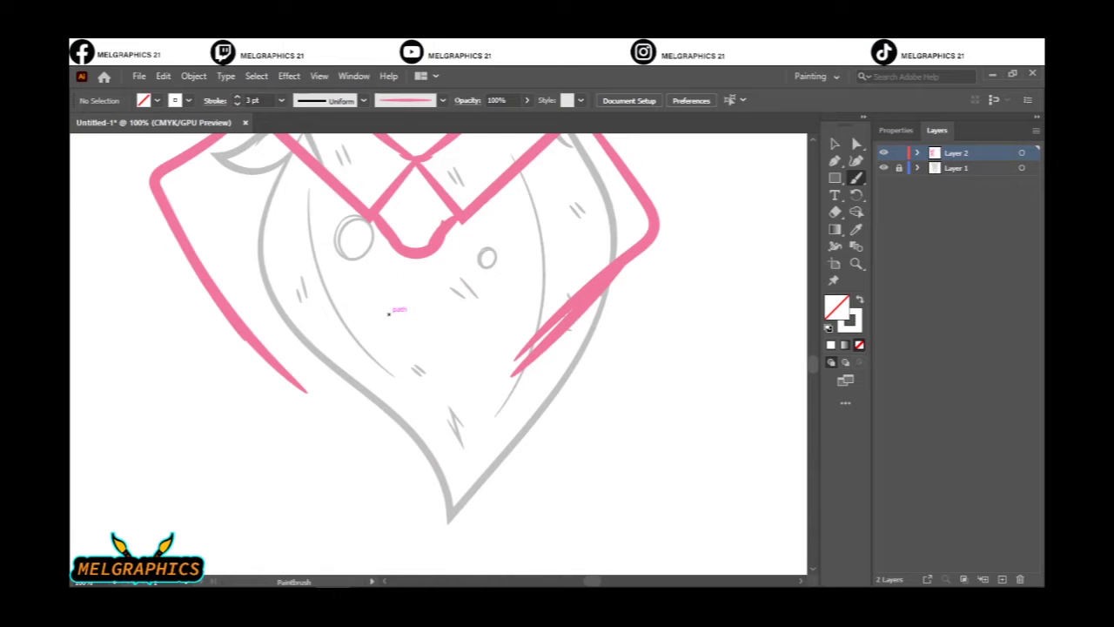
- Ink the left and right jacket lapel lines
drag(389, 449, 393, 536)
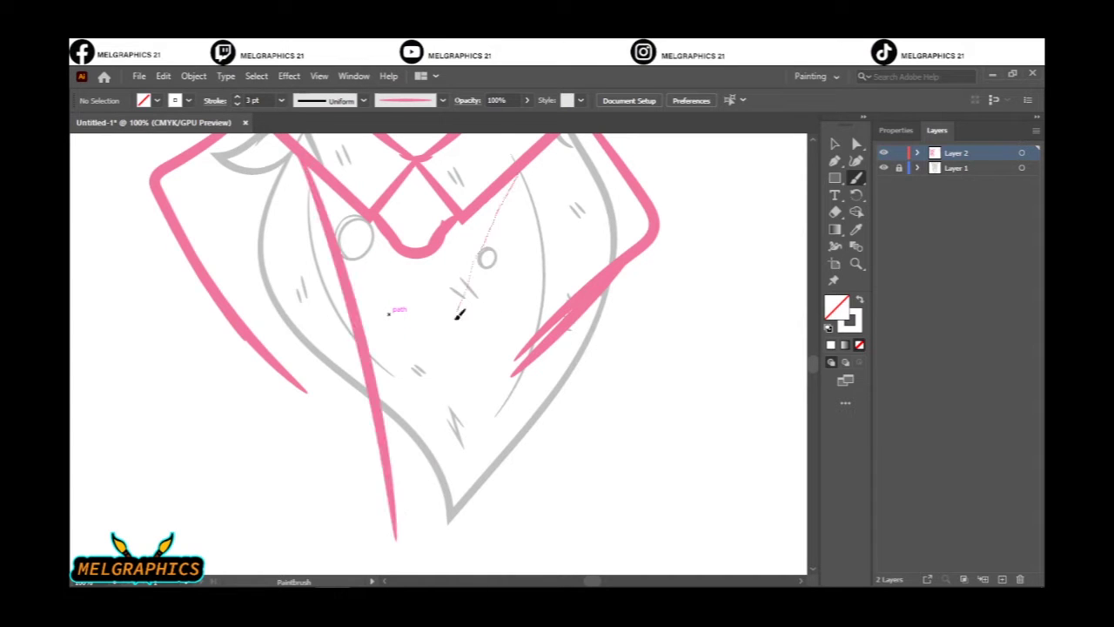
drag(509, 183, 396, 547)
scroll(406, 453, down, 4)
drag(315, 431, 374, 546)
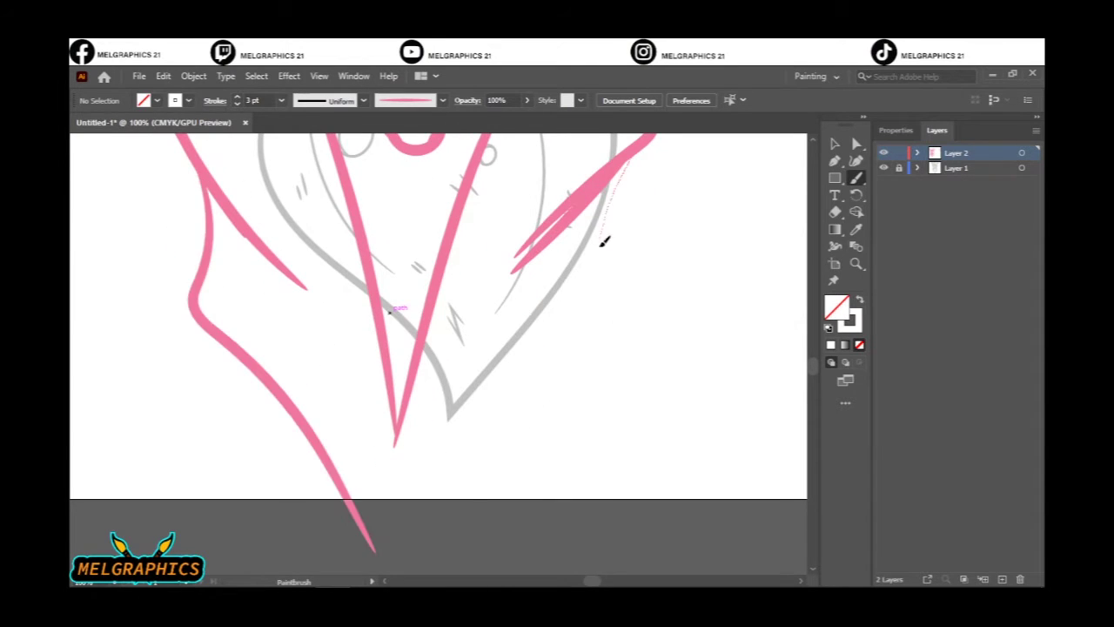
drag(599, 261, 392, 557)
key(ctrl+0)
key(ctrl+1)
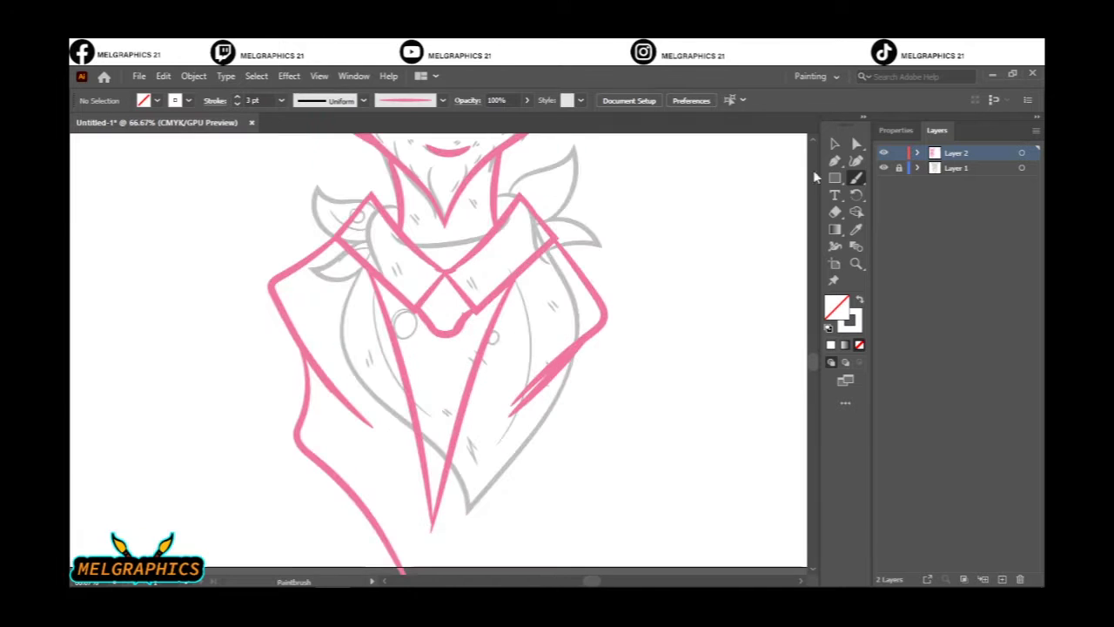
- Ink the right collar line and the V-shaped jacket front, toggling the sketch to check
drag(625, 275, 481, 428)
drag(217, 292, 366, 445)
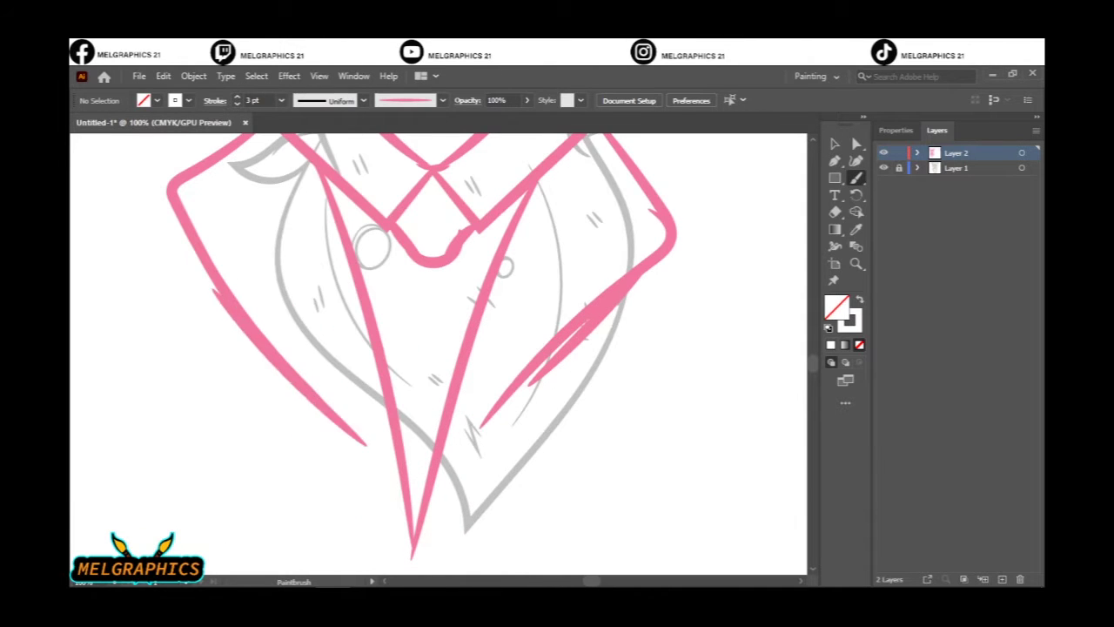
scroll(365, 446, down, 4)
drag(265, 256, 396, 570)
drag(574, 245, 399, 570)
key(ctrl+0)
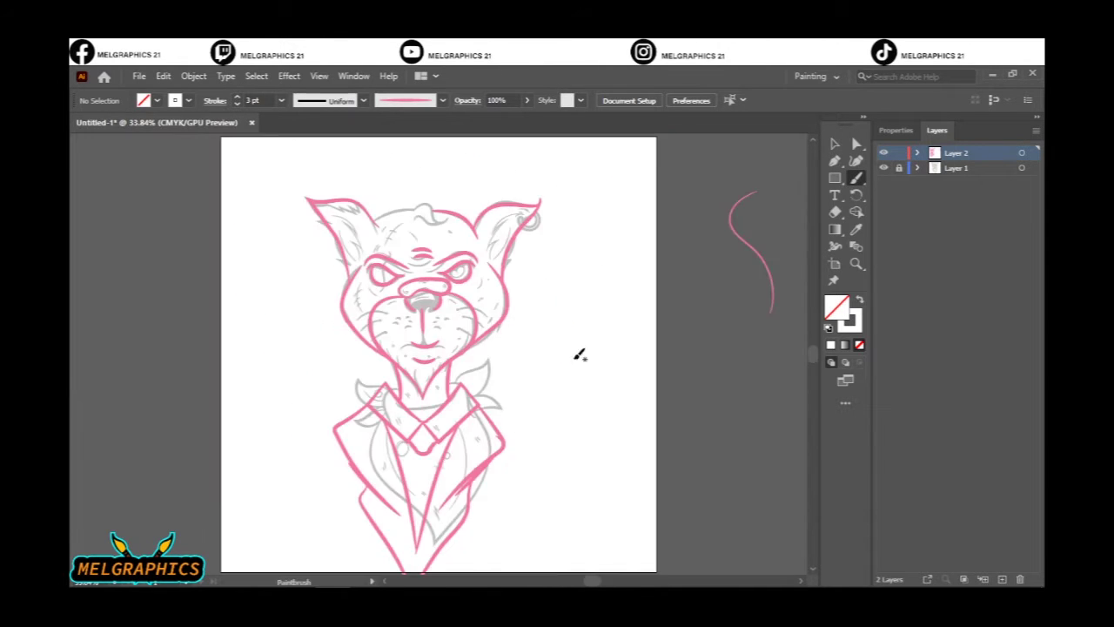
click(883, 167)
key(ctrl+1)
scroll(466, 485, up, 1)
- Undo the outer V, jacket and boxy collar strokes and zoom in on the collar
key(ctrl+z)
key(ctrl+z)
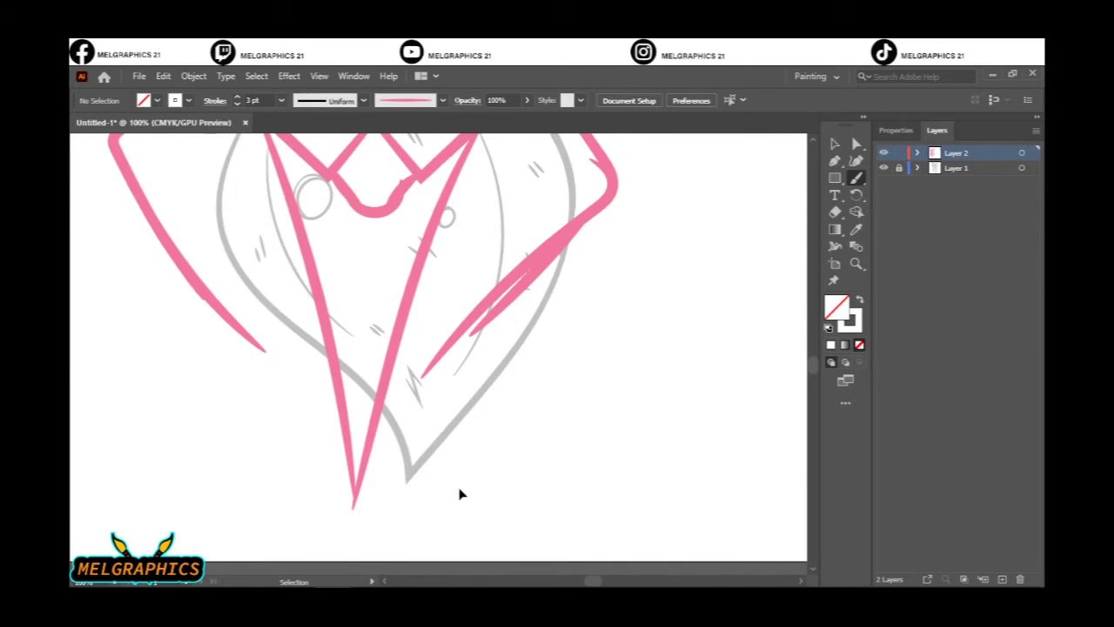
key(ctrl+z)
key(ctrl+z)
key(ctrl+minus)
scroll(475, 461, down, 2)
key(ctrl+z)
key(ctrl+z)
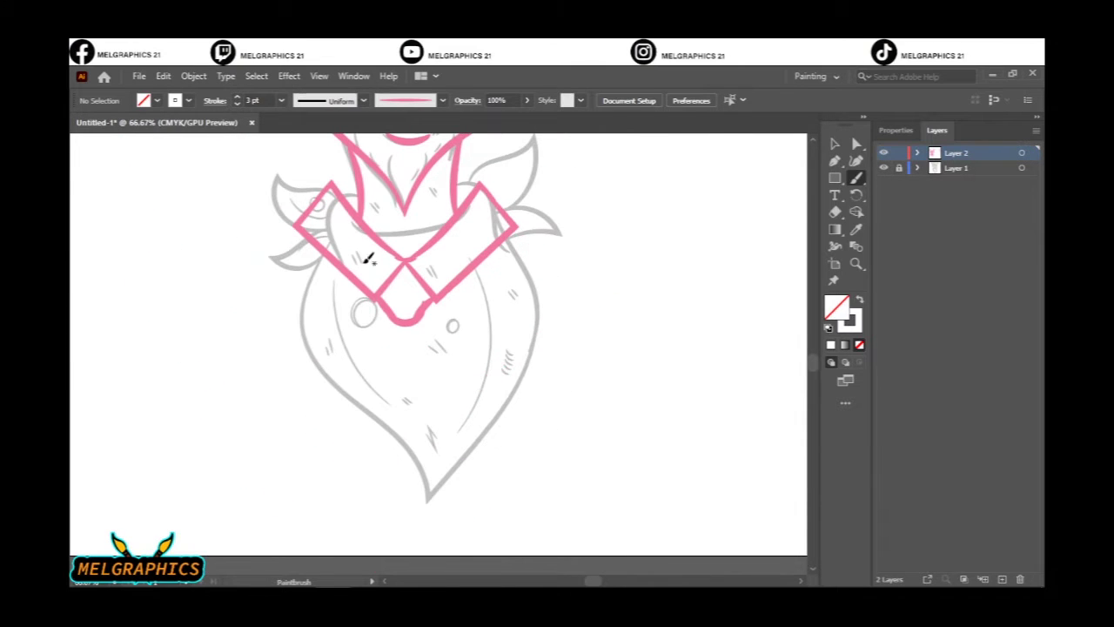
key(ctrl+plus)
key(ctrl+plus)
key(ctrl+plus)
- Redraw the collar as two curved strokes and delete the leftover boxy collar strokes
drag(376, 373, 435, 505)
key(ctrl+z)
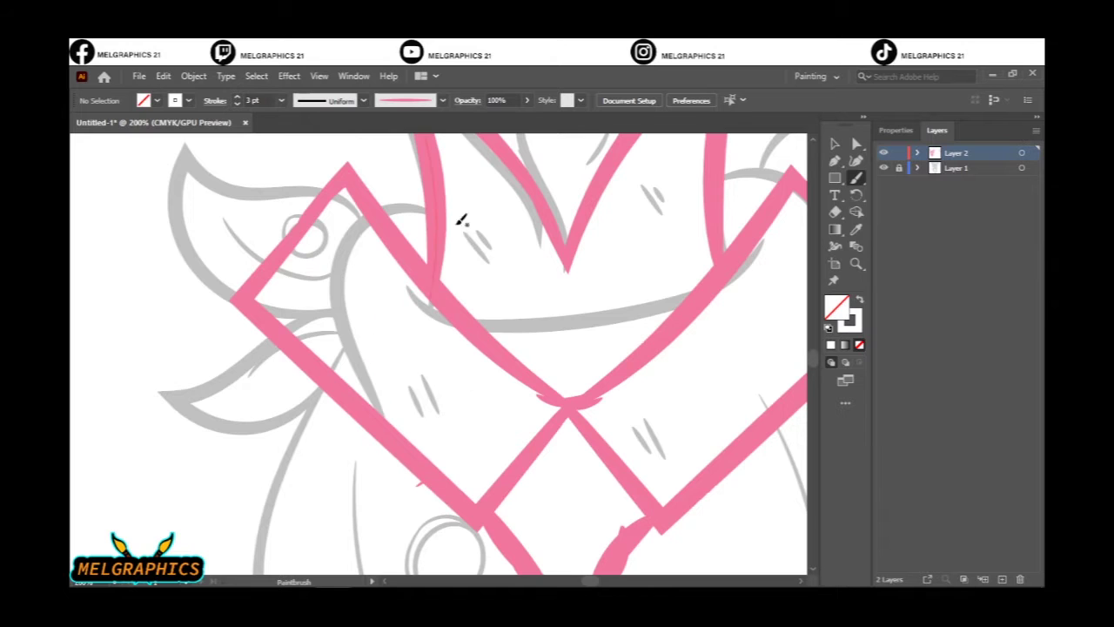
drag(417, 294, 460, 510)
key(ctrl+z)
drag(427, 270, 487, 503)
scroll(384, 394, right, 3)
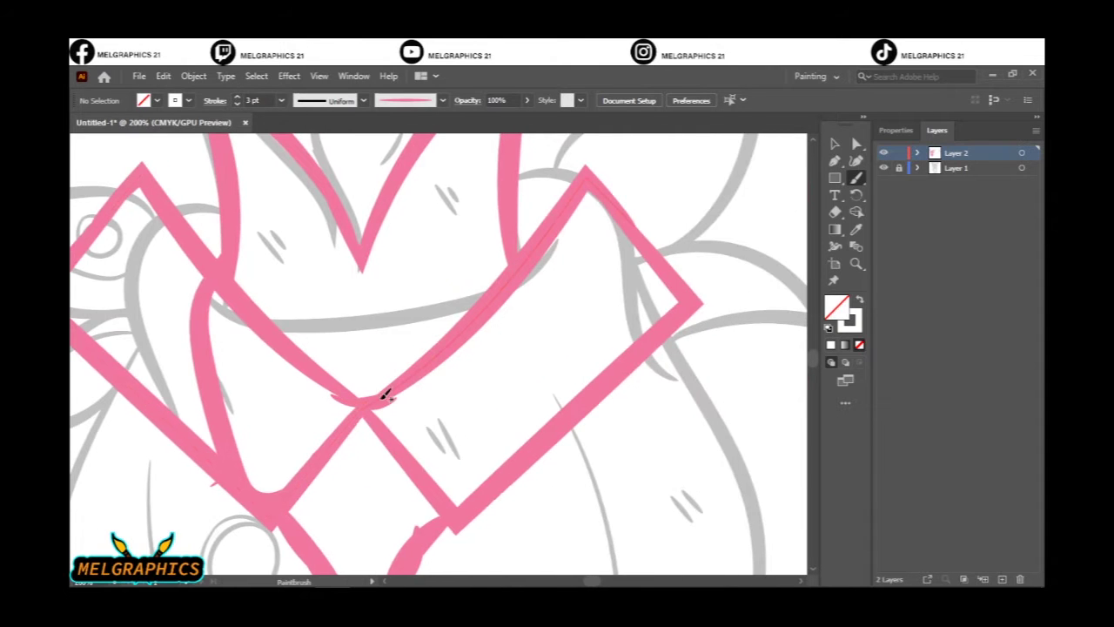
drag(526, 415, 530, 280)
key(Delete)
key(Delete)
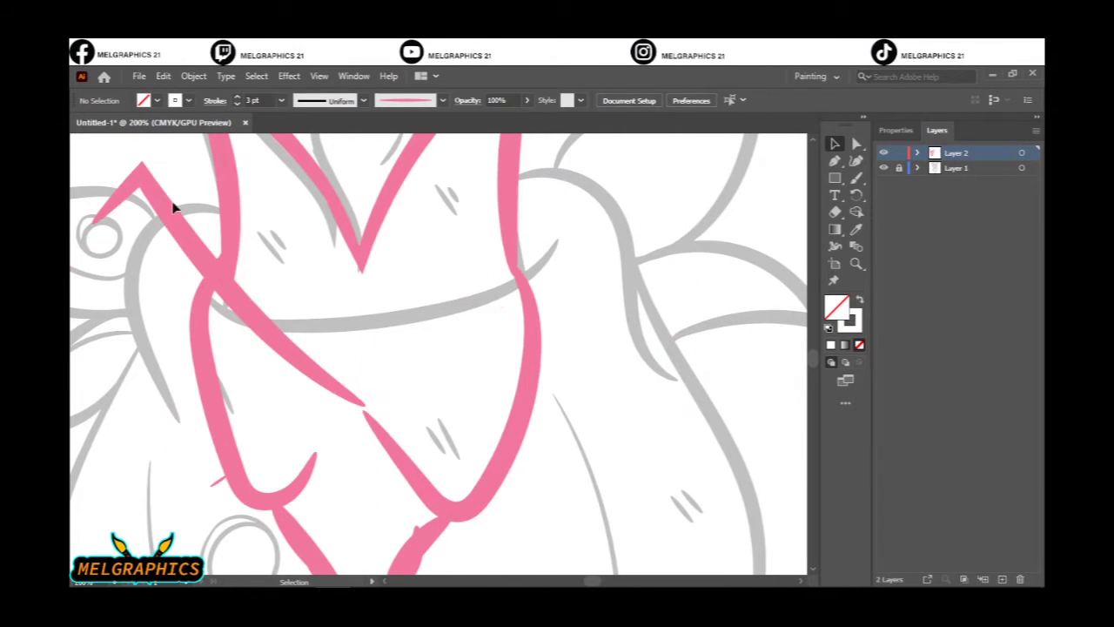
- Make a mirrored copy of the upper-left collar stroke
click(174, 200)
click(430, 485)
key(b)
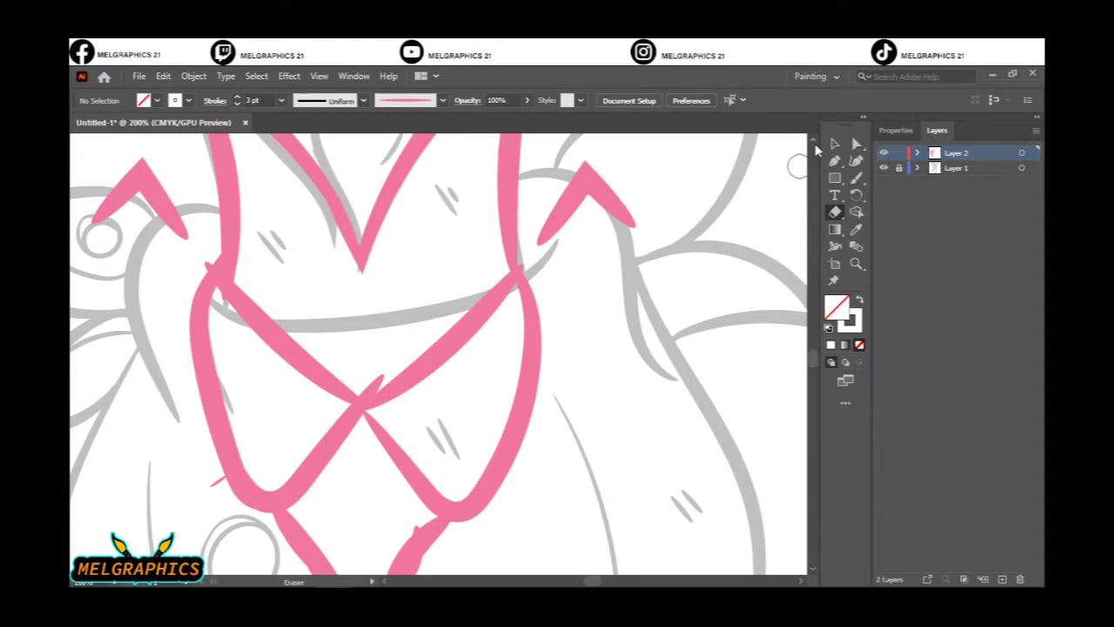
key(ctrl+minus)
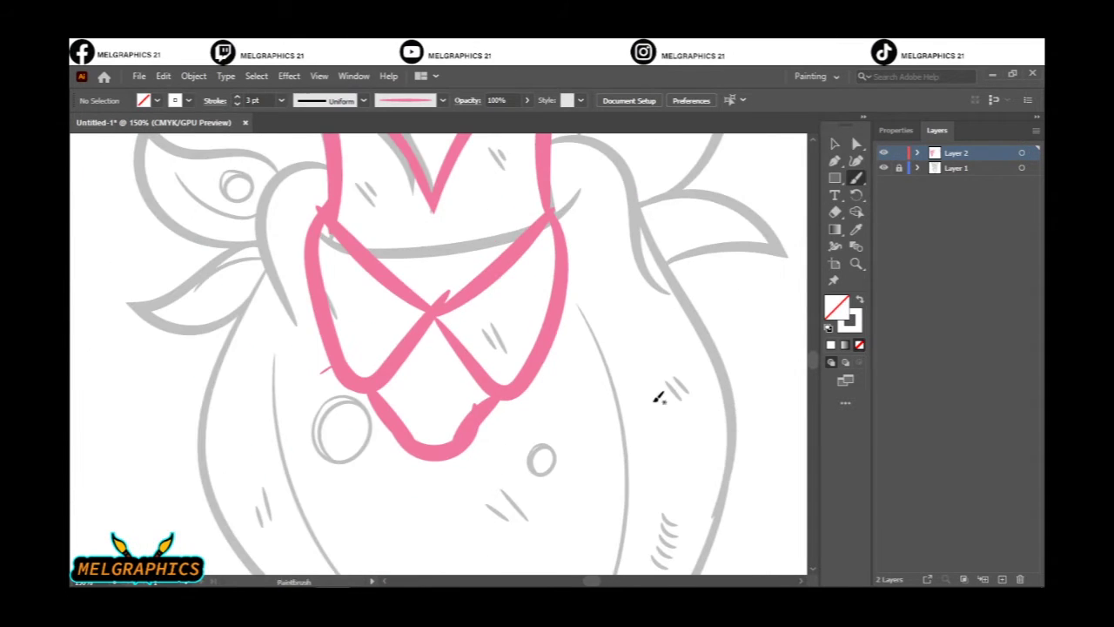
- Draw three lattice strokes on the tie, then fit the artboard in view
scroll(659, 397, down, 2)
scroll(388, 421, down, 3)
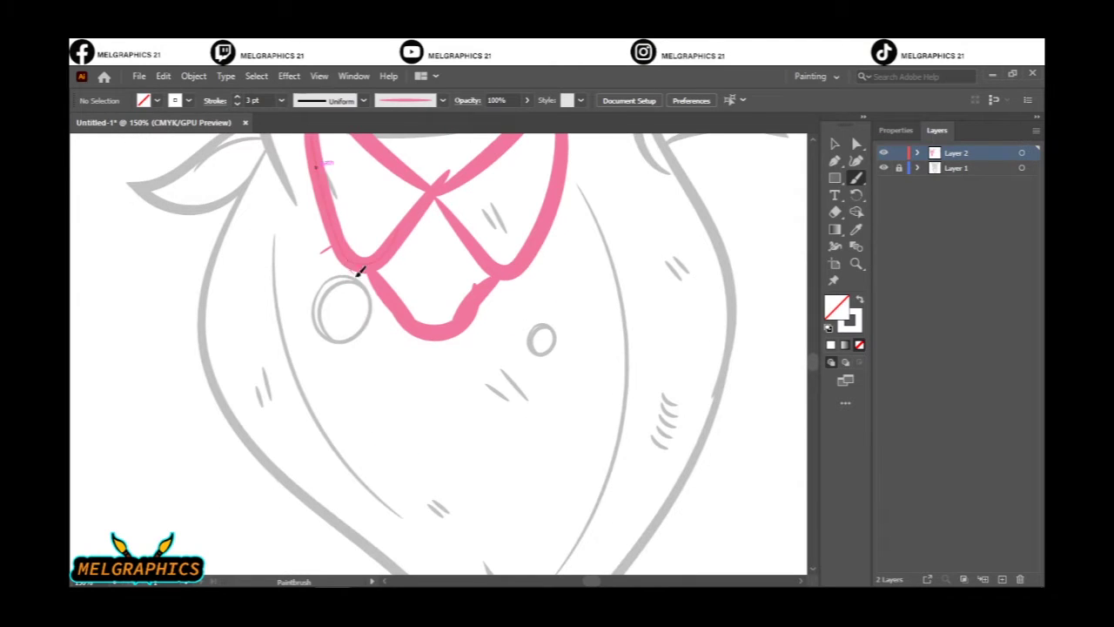
drag(343, 258, 433, 548)
drag(425, 336, 390, 400)
drag(461, 329, 496, 383)
key(ctrl+0)
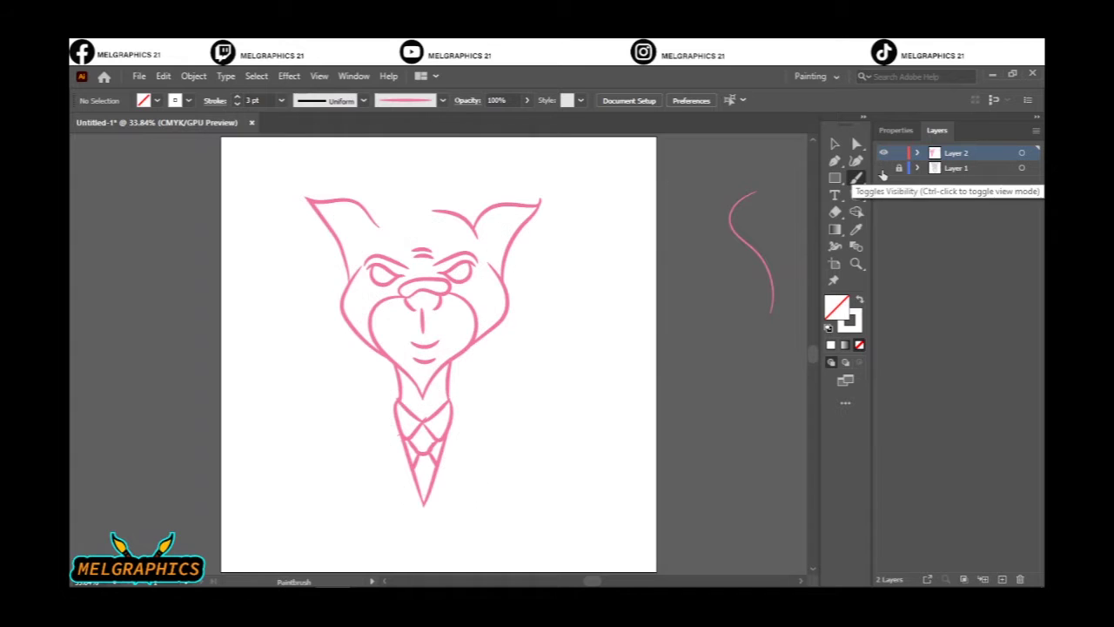
- Show the grey sketch layer and draw a tie edge stroke with a mirrored copy on the left
click(883, 169)
key(ctrl+1)
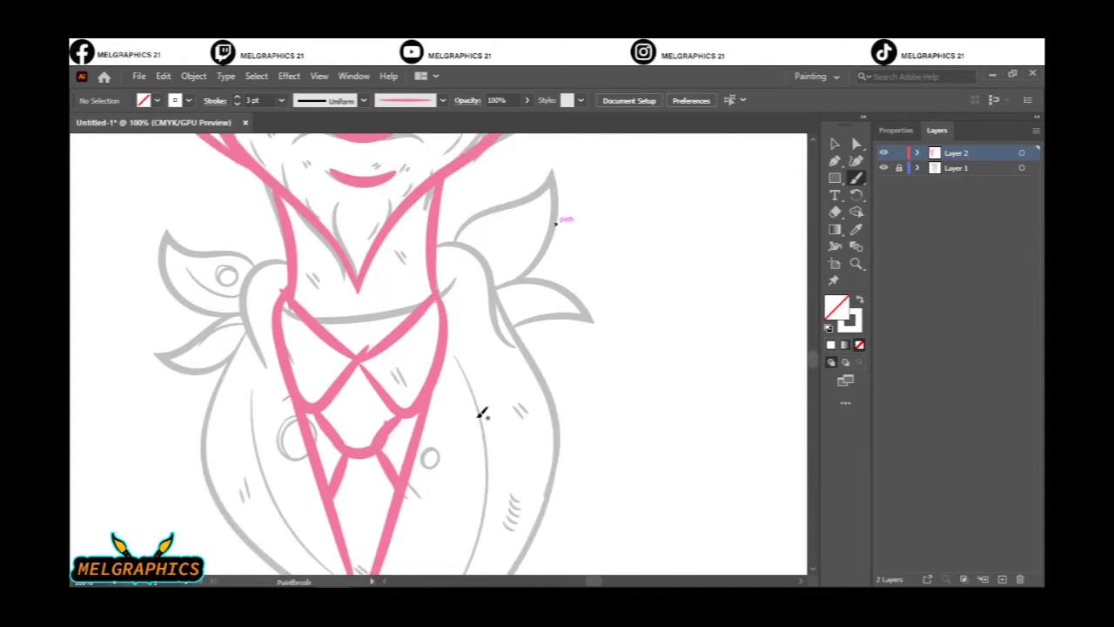
drag(474, 307, 427, 420)
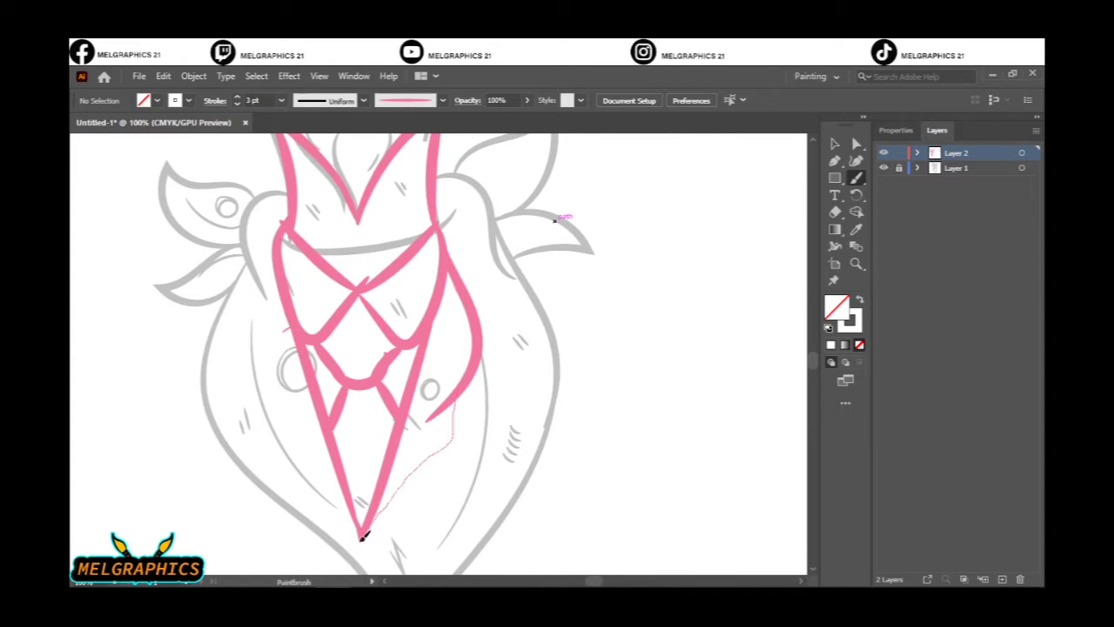
key(v)
key(ctrl+a)
click(808, 406)
drag(303, 411, 266, 409)
click(617, 415)
- Sketch the monocle ring around the left eye and outline the forehead and curl in pink
key(ctrl+0)
key(ctrl+plus)
key(ctrl+plus)
key(ctrl+plus)
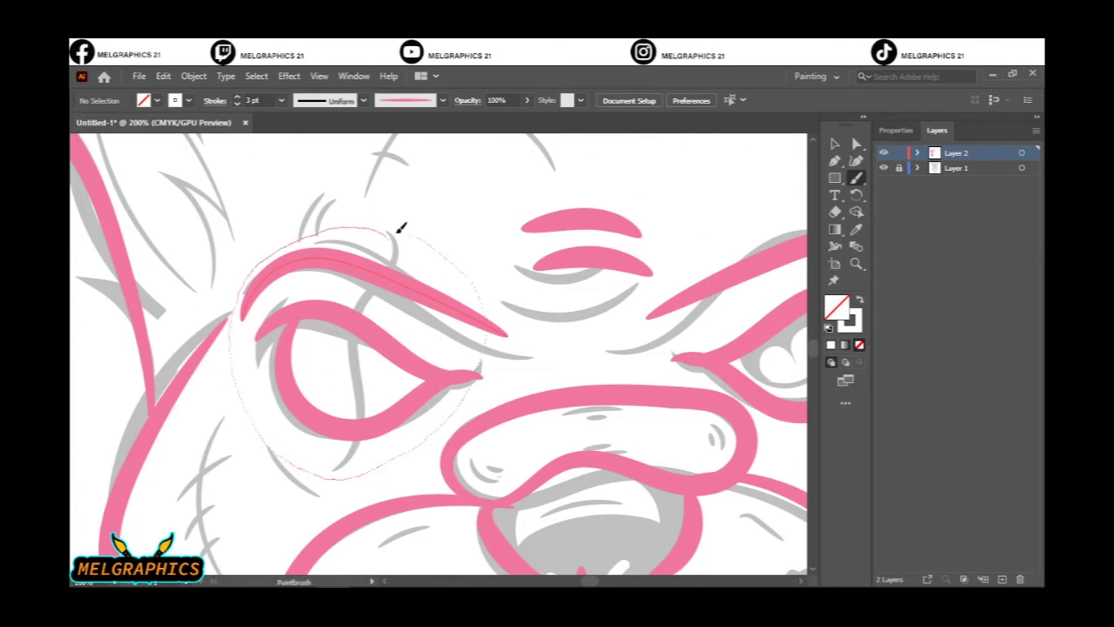
drag(400, 228, 396, 231)
scroll(389, 444, down, 2)
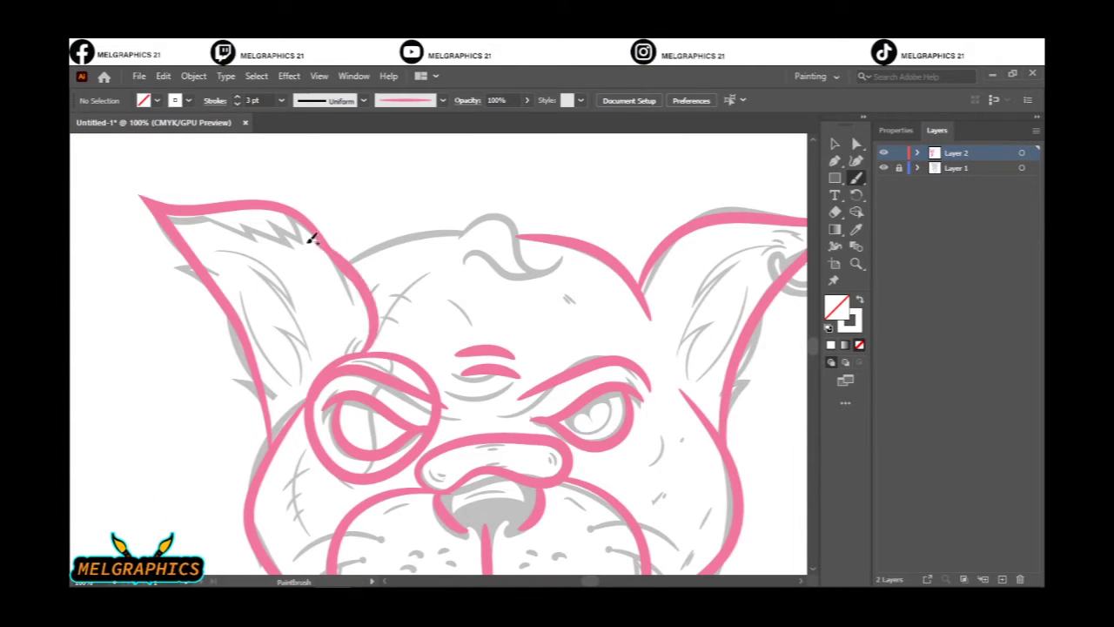
scroll(423, 219, up, 2)
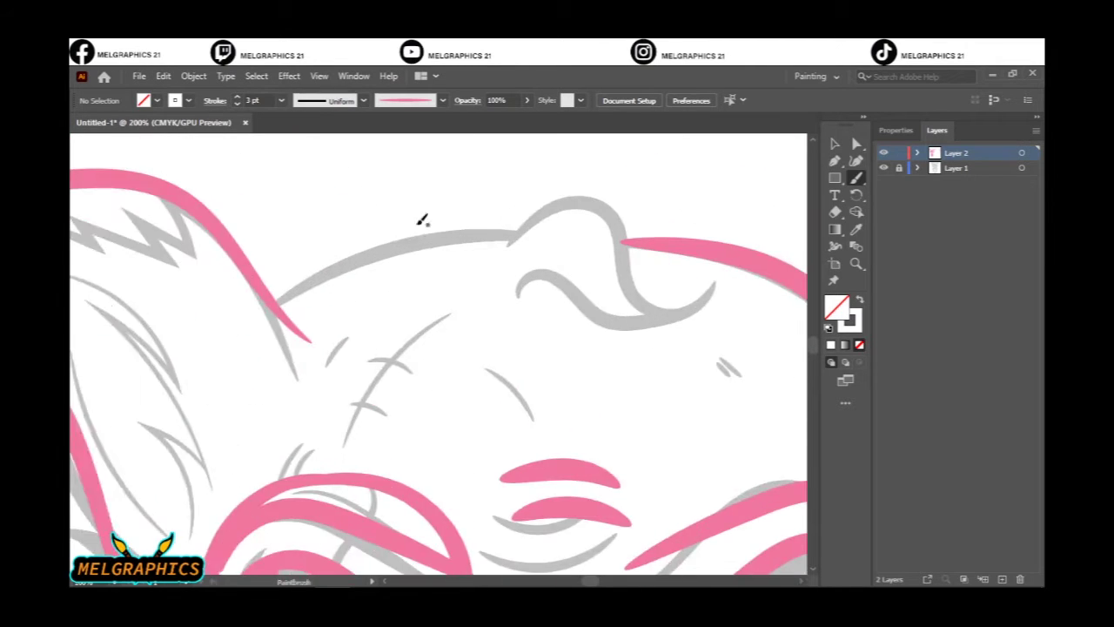
mouse_move(329, 244)
mouse_down()
mouse_move(423, 229)
mouse_move(601, 305)
mouse_up()
- Select all the pink sketch strokes and group them together
key(ctrl+0)
click(884, 167)
click(884, 167)
key(v)
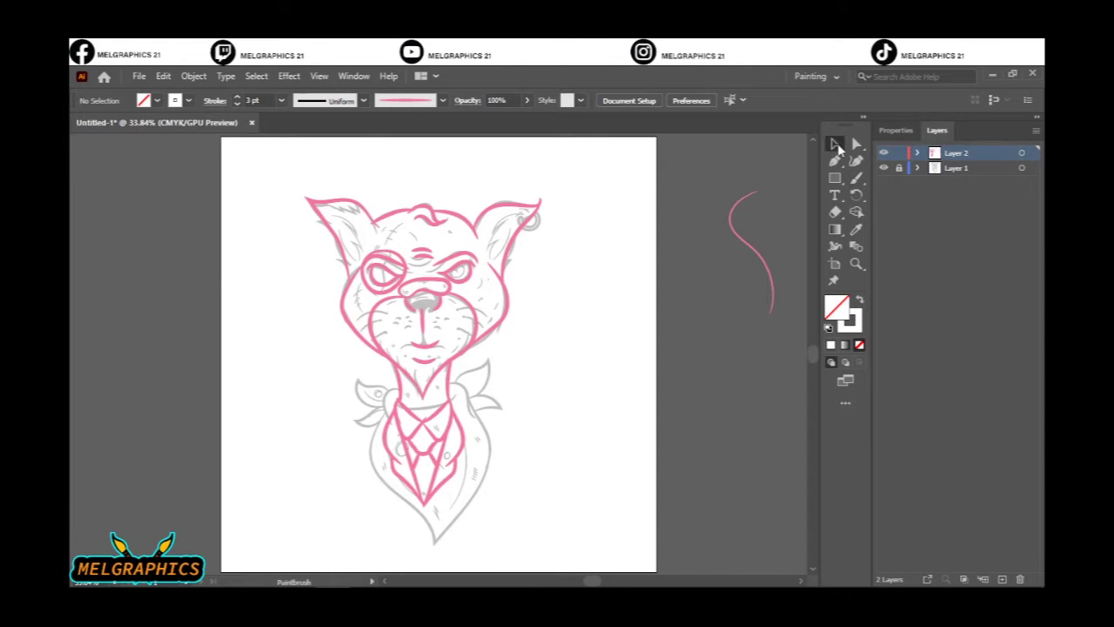
key(ctrl+a)
click(193, 76)
click(252, 142)
- Fade the pink sketch group to 13% opacity
click(523, 106)
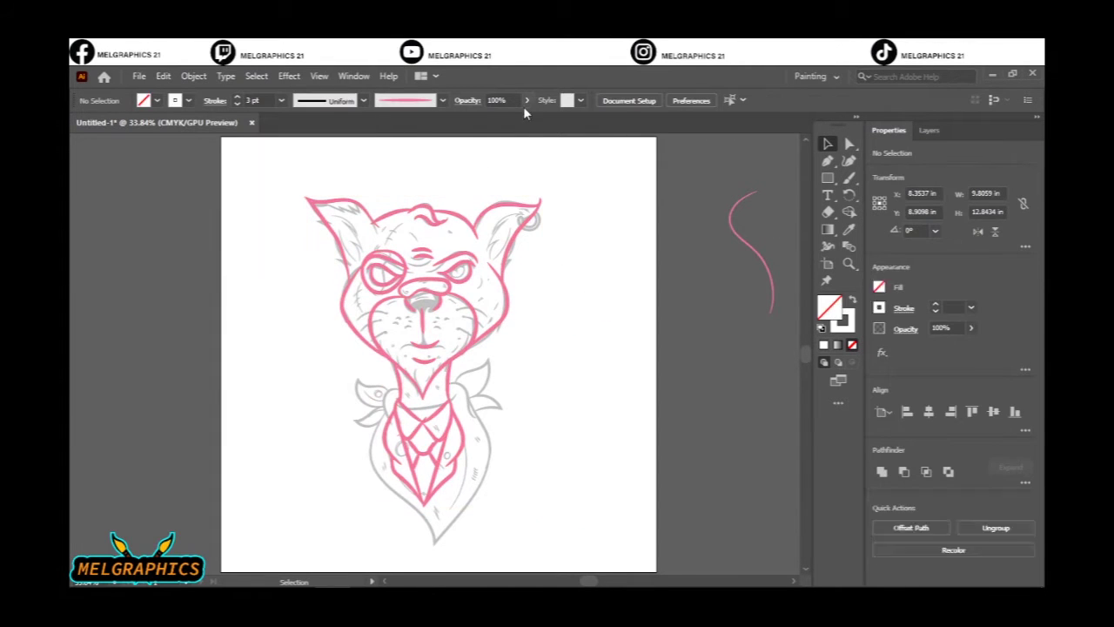
click(539, 209)
click(606, 190)
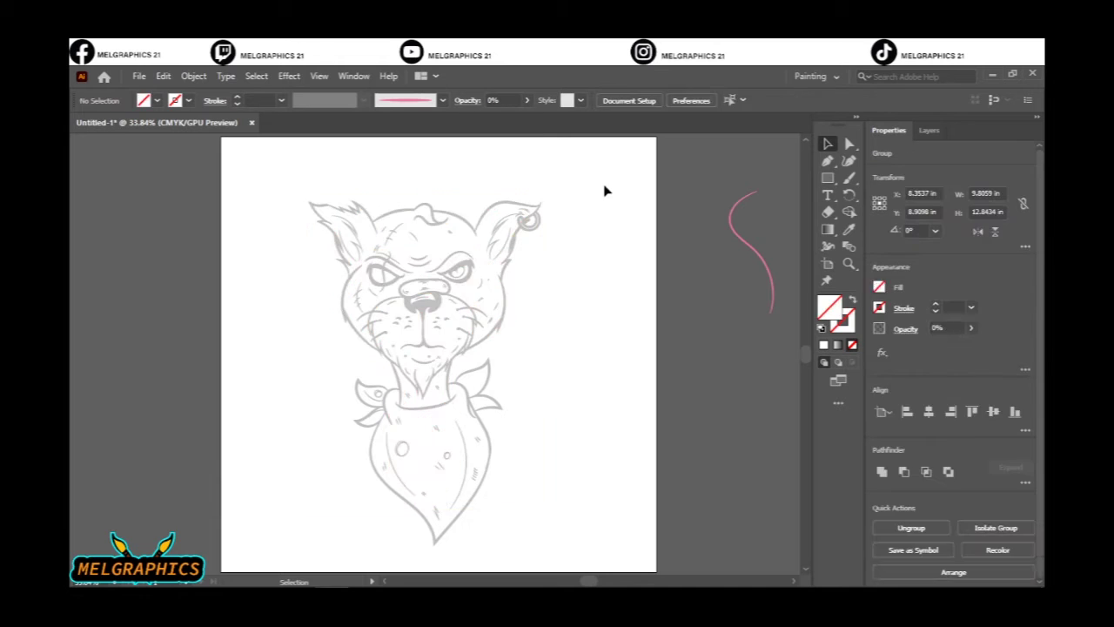
click(455, 223)
click(526, 100)
drag(462, 117, 472, 116)
key(shift+ctrl+a)
- Add Layer 3 for inking, lock the pink sketch, and choose the Basic brush
click(937, 130)
click(1002, 578)
click(442, 100)
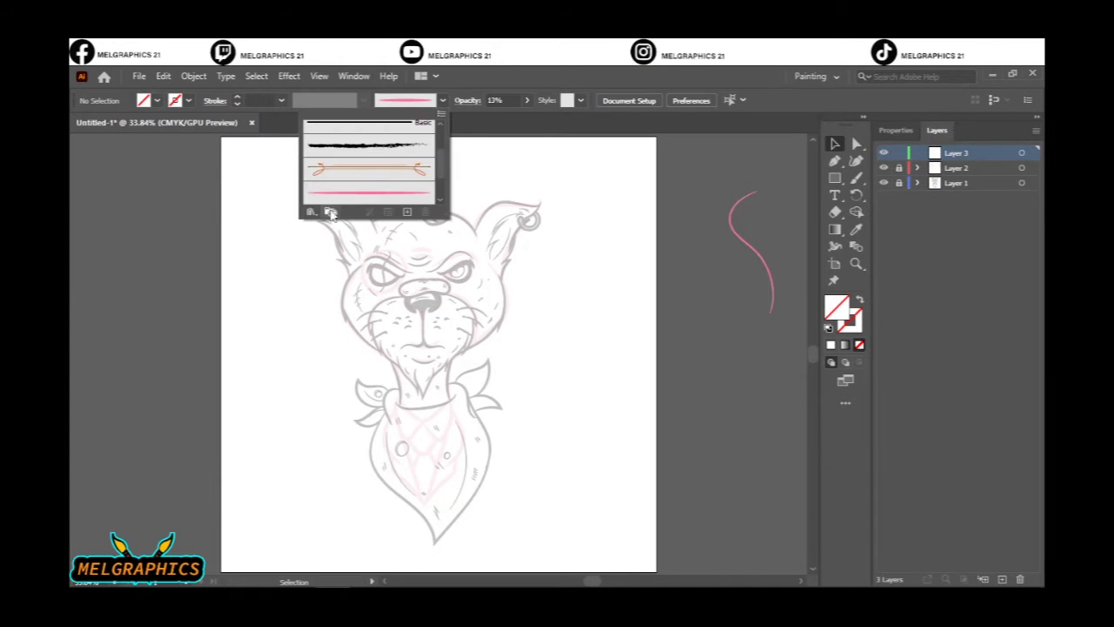
click(461, 174)
click(856, 178)
click(527, 100)
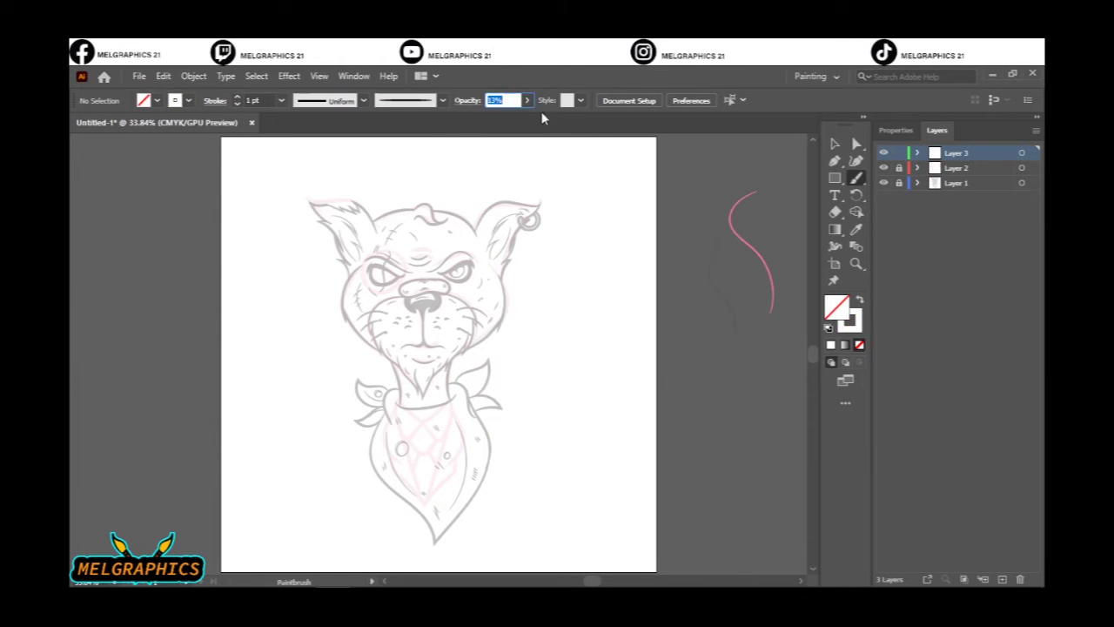
text(100)
key(ctrl+1)
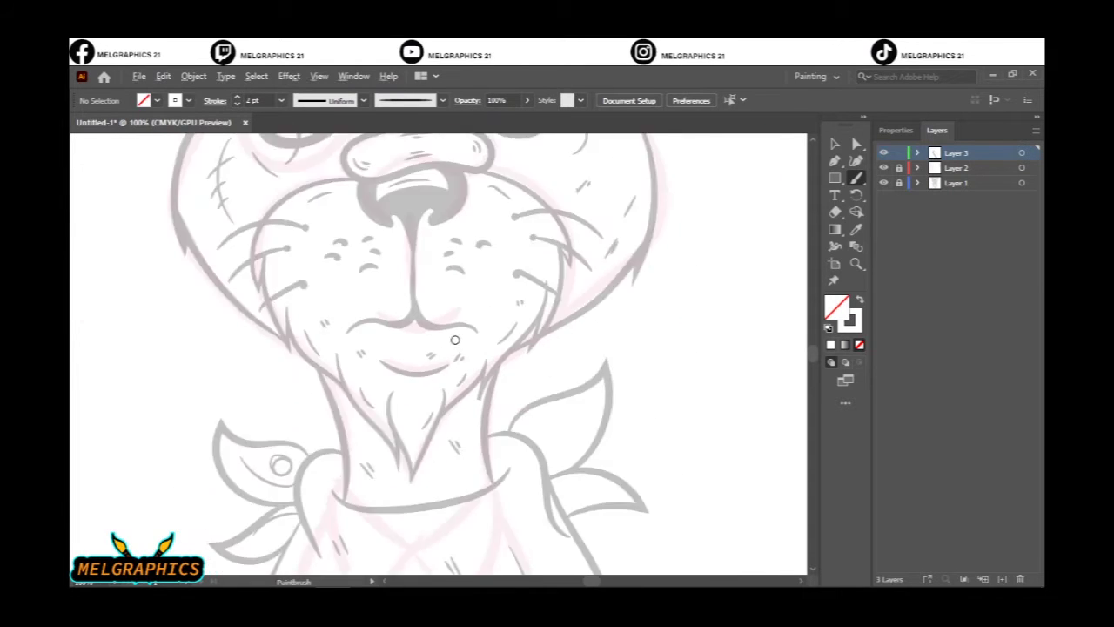
- Ink black jagged fur outlines along the cheek and the first neck strokes
scroll(348, 203, up, 1)
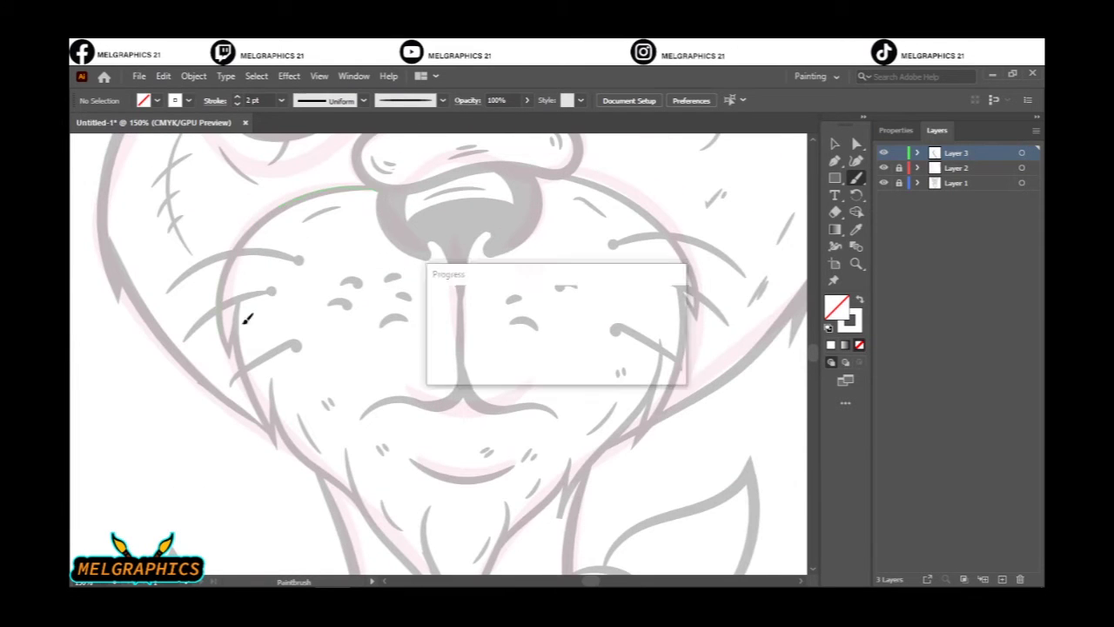
drag(287, 202, 232, 364)
drag(373, 524, 298, 403)
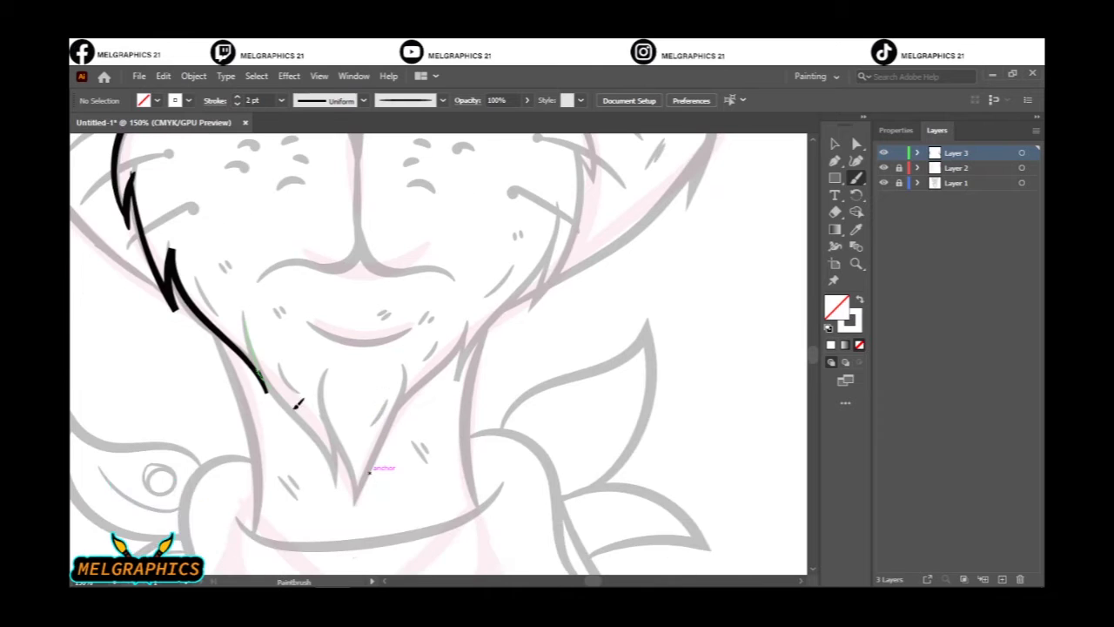
drag(357, 502, 358, 511)
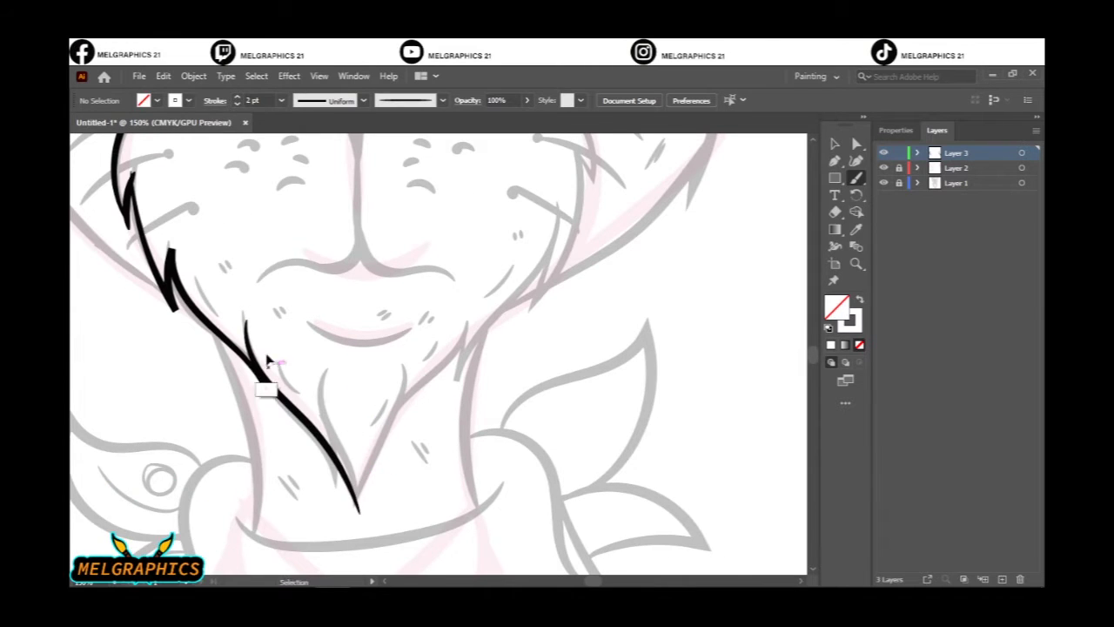
key(ctrl+z)
drag(245, 318, 351, 500)
drag(459, 320, 355, 512)
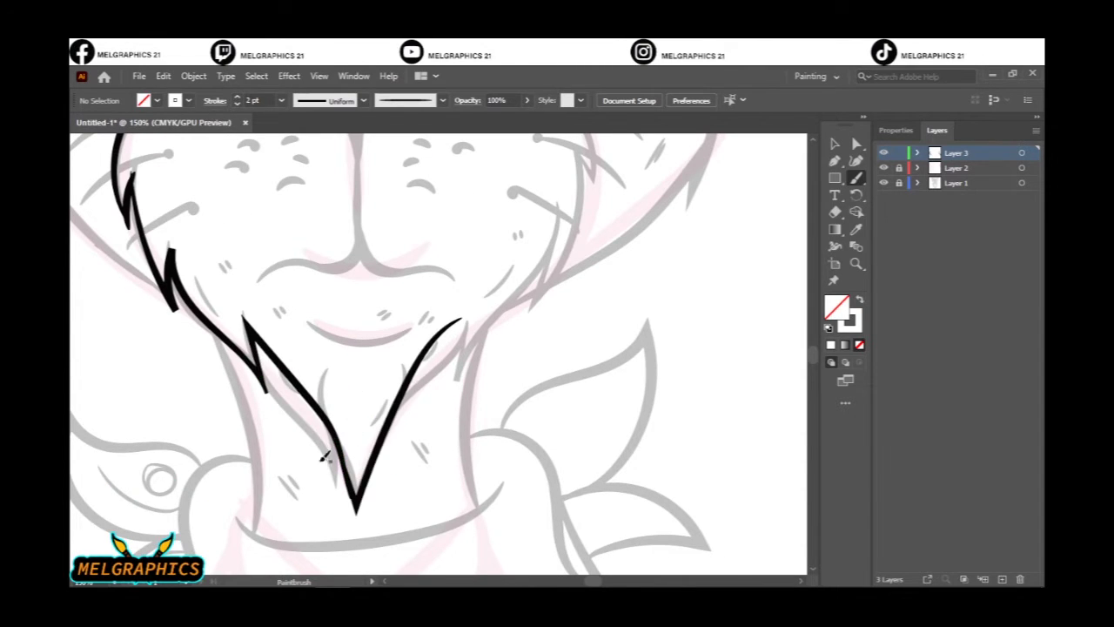
key(ctrl+z)
scroll(360, 466, up, 2)
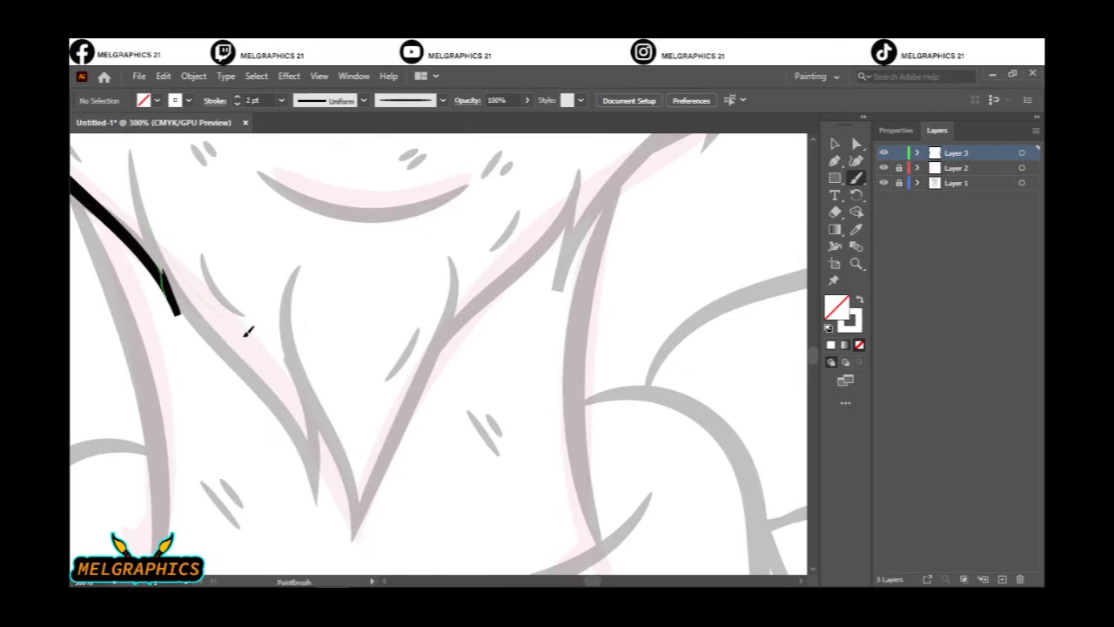
- Try additional neck strokes and fur spikes, undoing the unwanted ones
drag(246, 330, 407, 392)
drag(456, 261, 409, 396)
drag(435, 353, 573, 184)
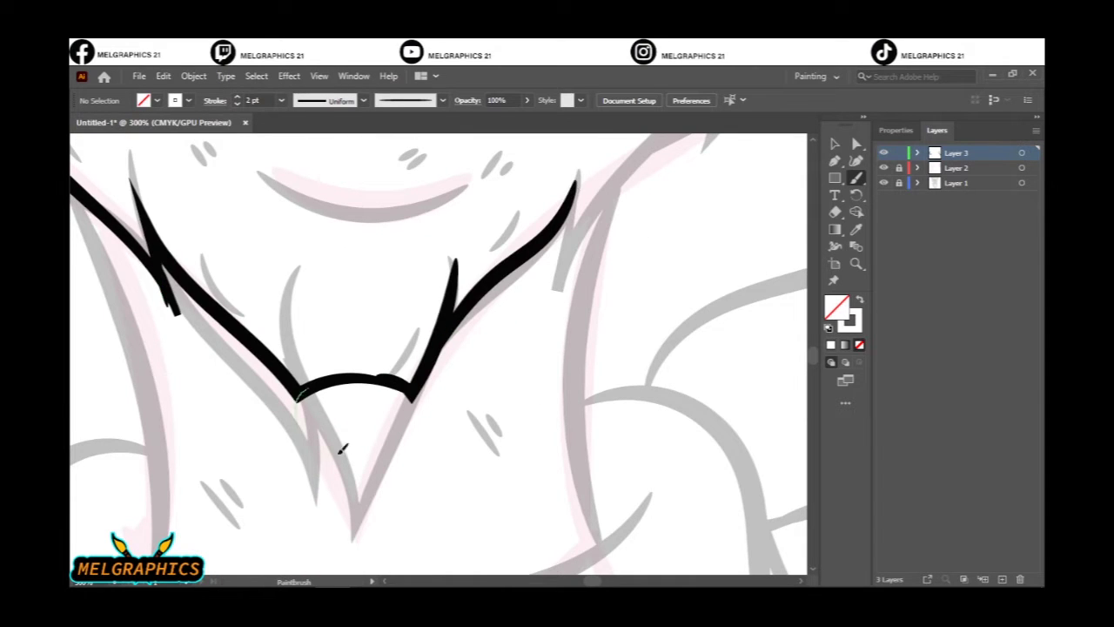
drag(342, 447, 359, 562)
key(ctrl+z)
key(ctrl+z)
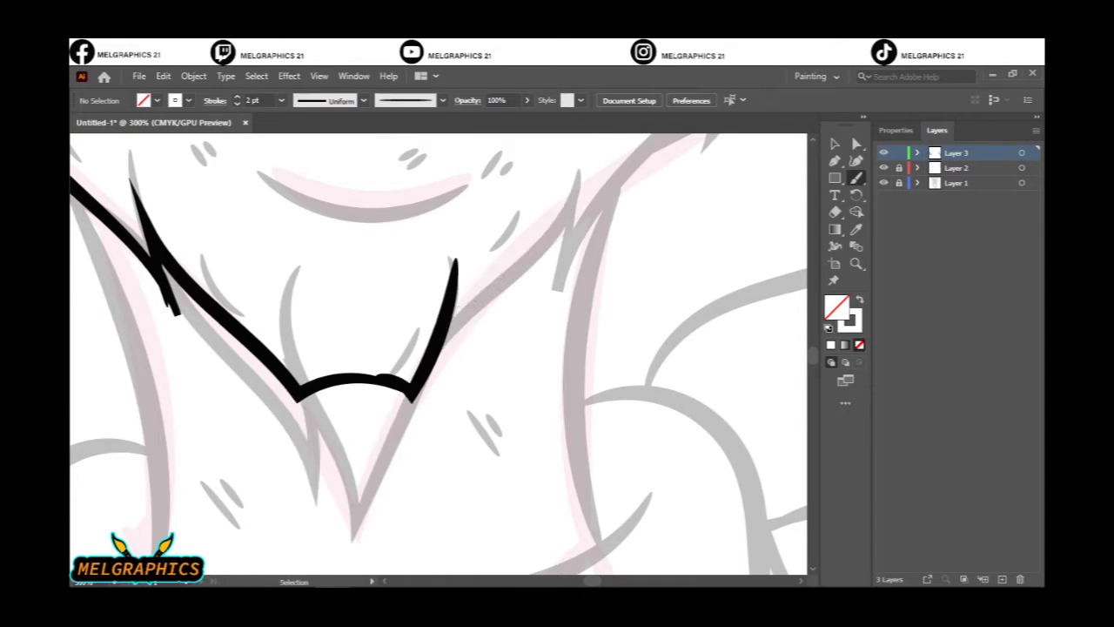
key(ctrl+z)
key(ctrl+z)
key(ctrl+minus)
- Ink the V of the neck with two fur strokes to its right
drag(422, 468, 484, 261)
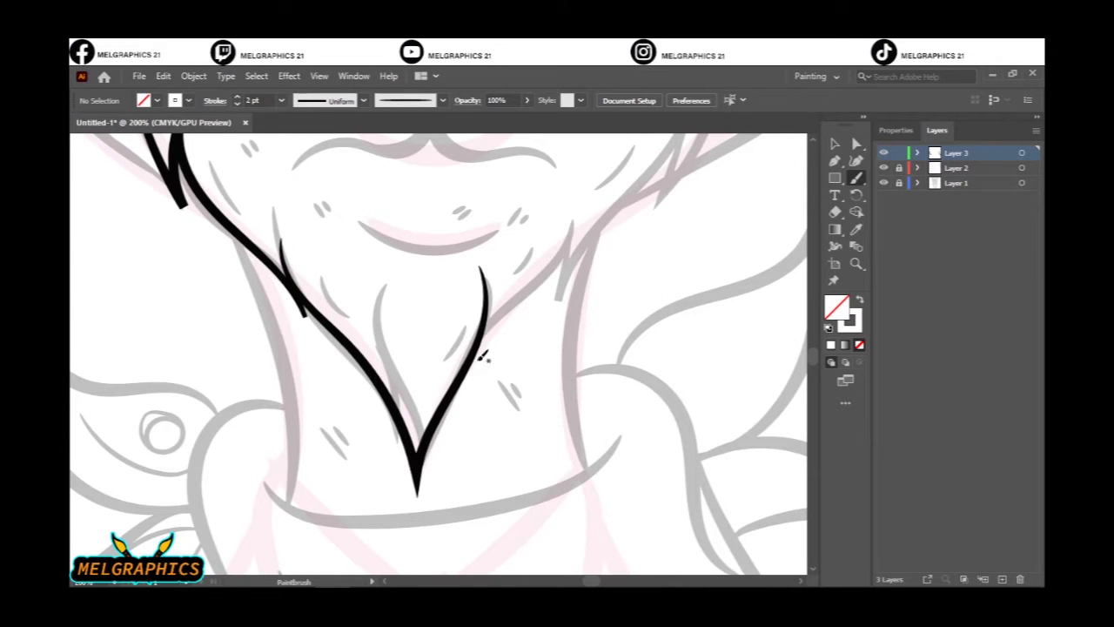
drag(485, 356, 578, 225)
drag(557, 335, 635, 199)
scroll(659, 232, left, 2)
key(ctrl+plus)
- Ink long fur strokes up the right cheek and along the right side of the face
drag(364, 570, 583, 198)
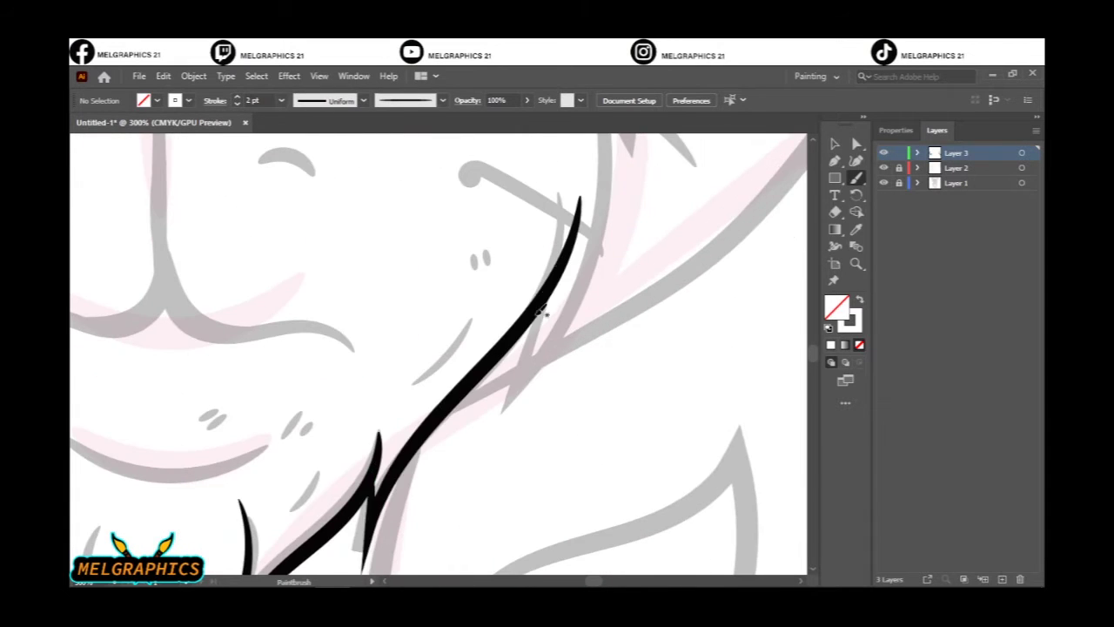
drag(513, 400, 609, 140)
key(ctrl+minus)
drag(604, 503, 599, 362)
drag(622, 440, 478, 272)
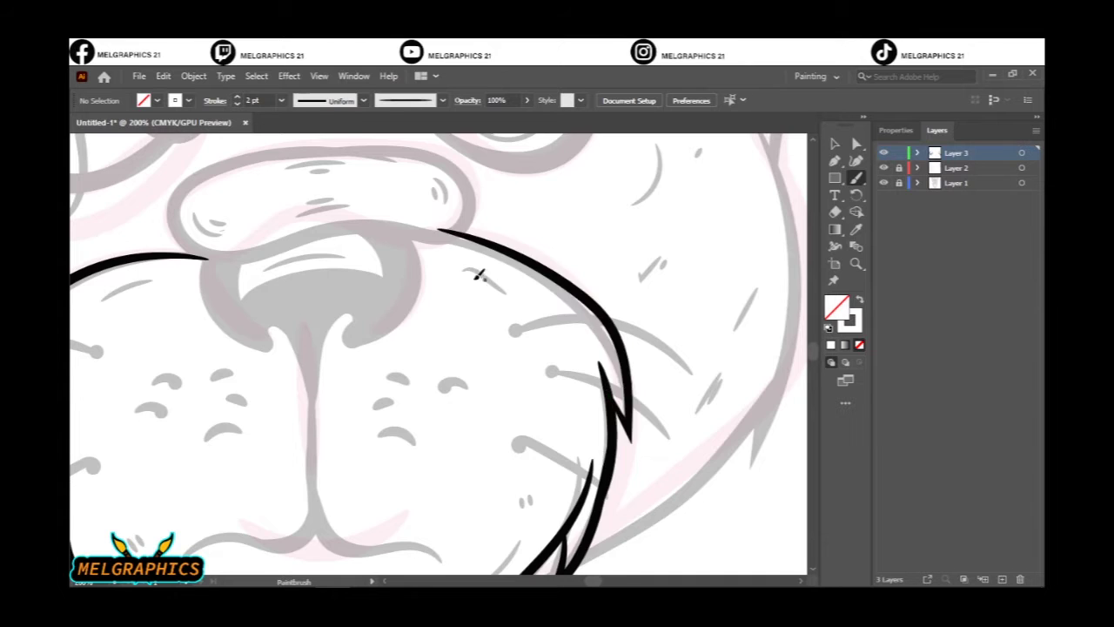
key(ctrl+plus)
key(ctrl+plus)
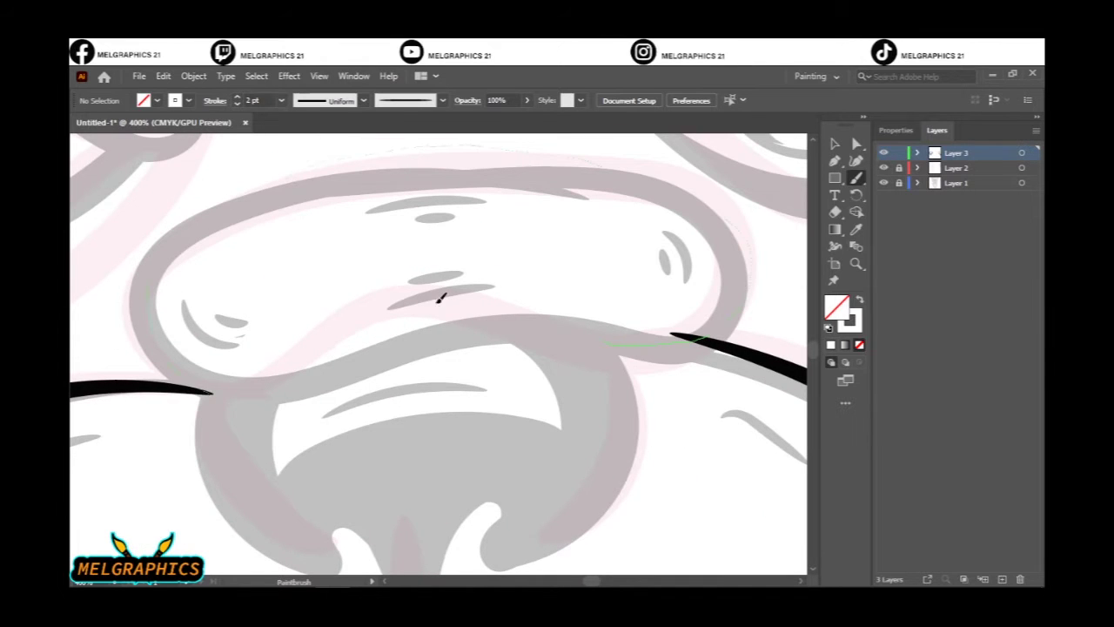
- Ink the mouth line and the cat's upper lip in black
click(667, 314)
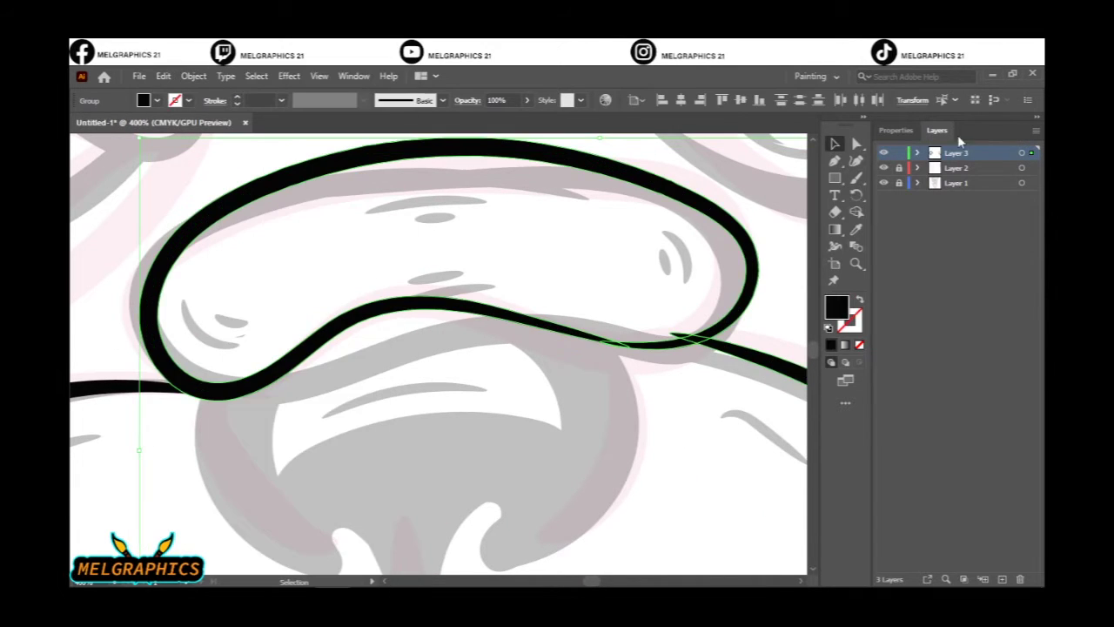
click(671, 261)
key(ctrl+0)
key(a)
key(ctrl+plus)
key(ctrl+plus)
key(ctrl+plus)
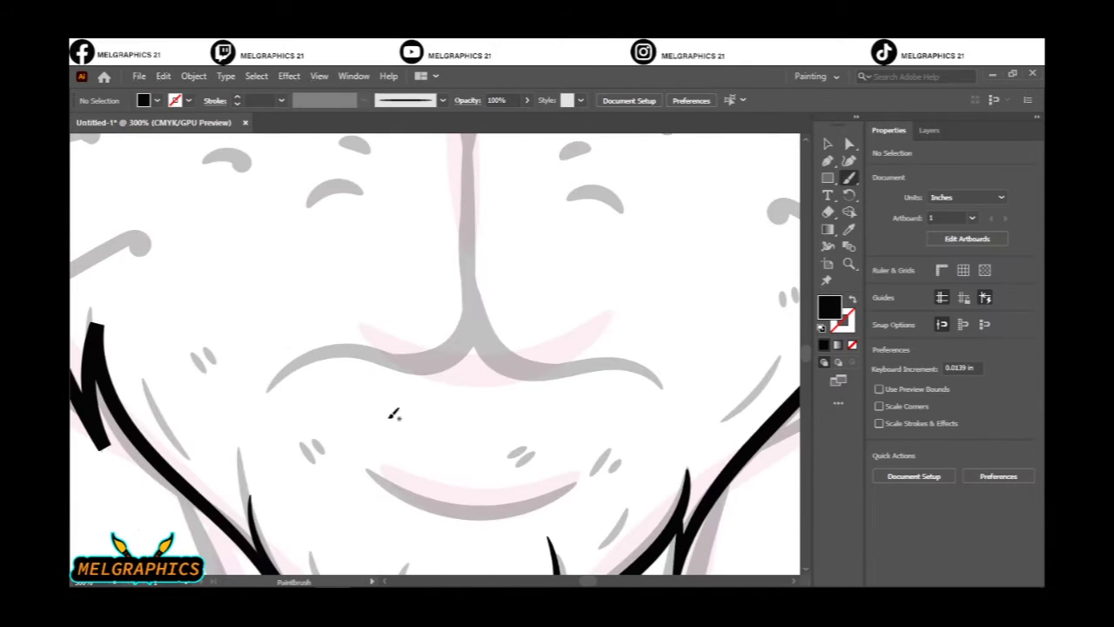
key(b)
drag(379, 472, 579, 477)
drag(357, 320, 597, 343)
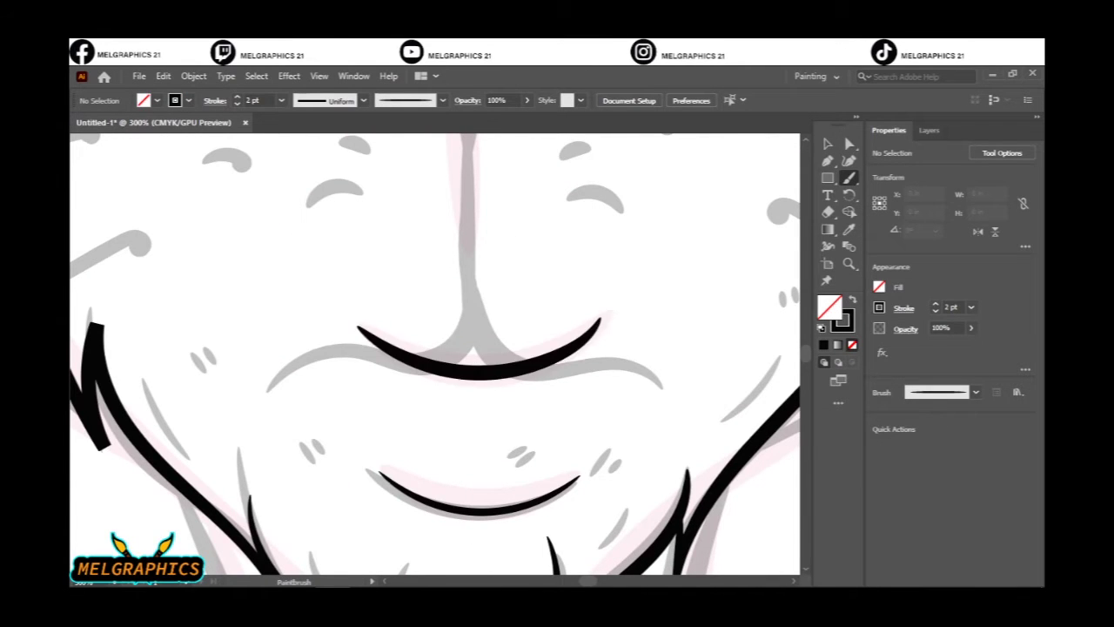
- Ink the eyebrow and the upper and lower eyelids of both eyes
key(ctrl+0)
key(ctrl+plus)
key(ctrl+plus)
key(ctrl+plus)
scroll(508, 293, right, 2)
mouse_move(359, 296)
mouse_down()
mouse_move(626, 271)
mouse_move(401, 335)
mouse_up()
drag(569, 269, 396, 341)
scroll(329, 325, left, 10)
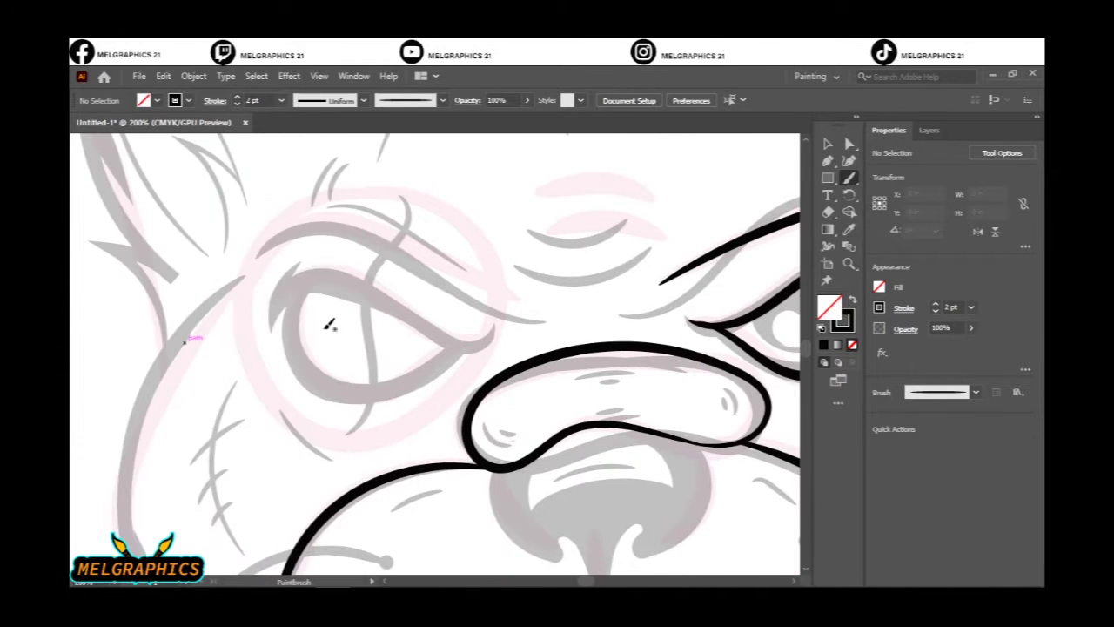
drag(353, 279, 493, 336)
drag(367, 391, 480, 345)
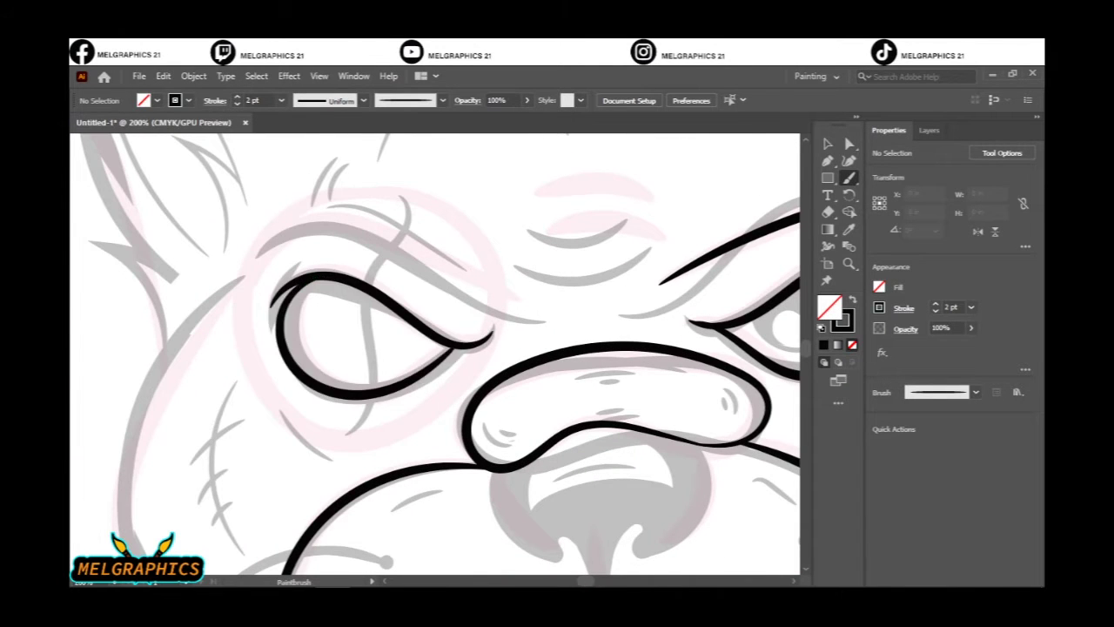
- Ink cheek strokes and the outer and inner loops of the ear ring
scroll(480, 344, down, 5)
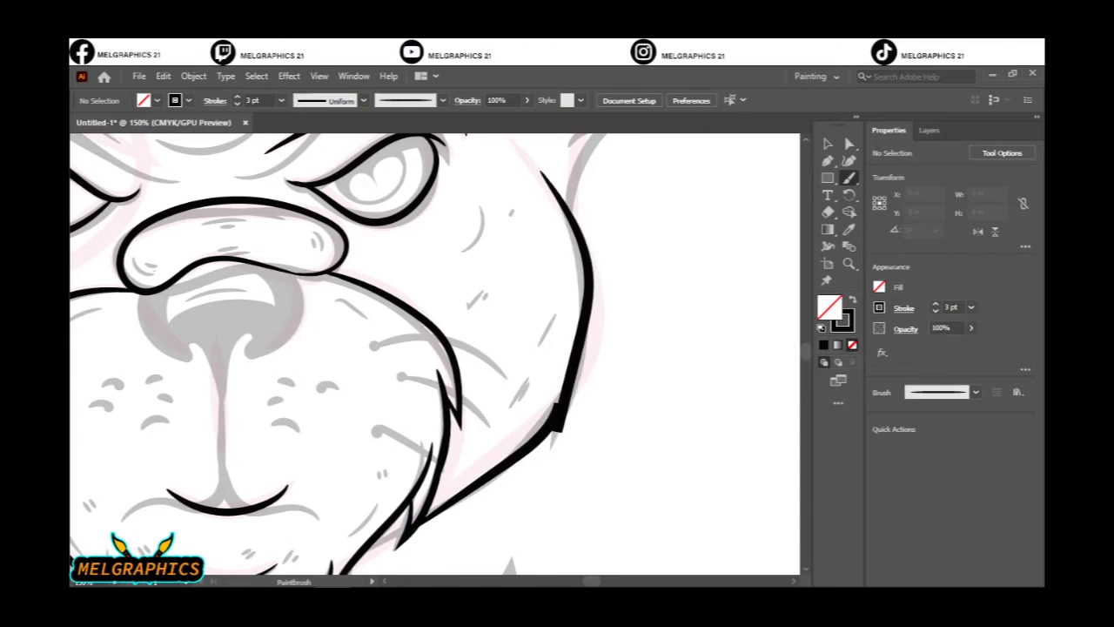
scroll(581, 246, right, 5)
scroll(429, 446, up, 5)
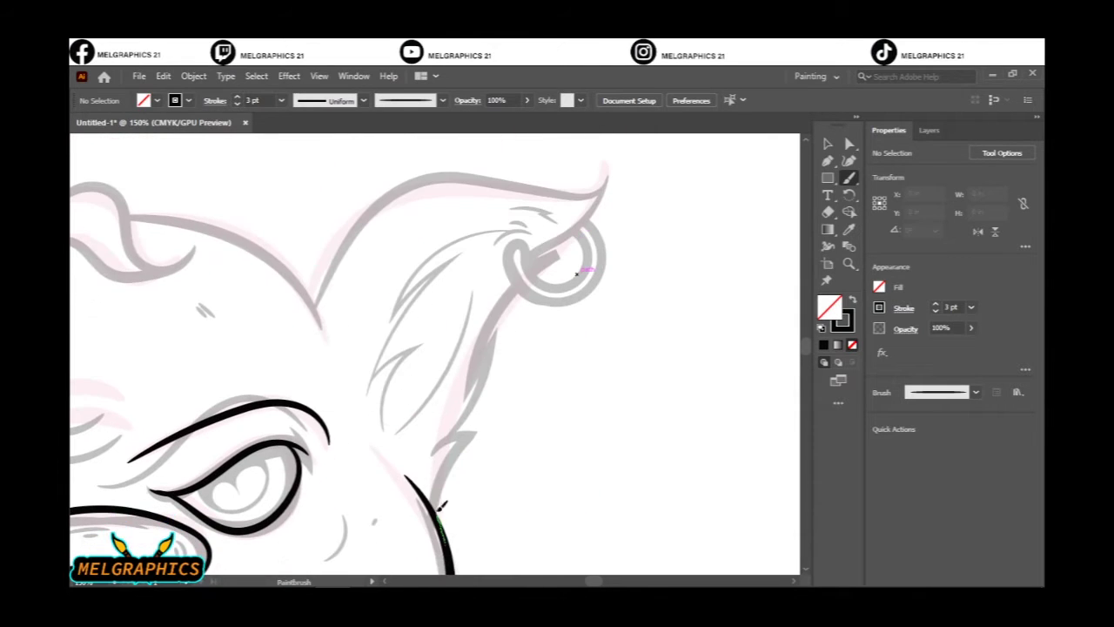
drag(442, 536, 429, 448)
drag(470, 392, 519, 282)
scroll(487, 252, up, 3)
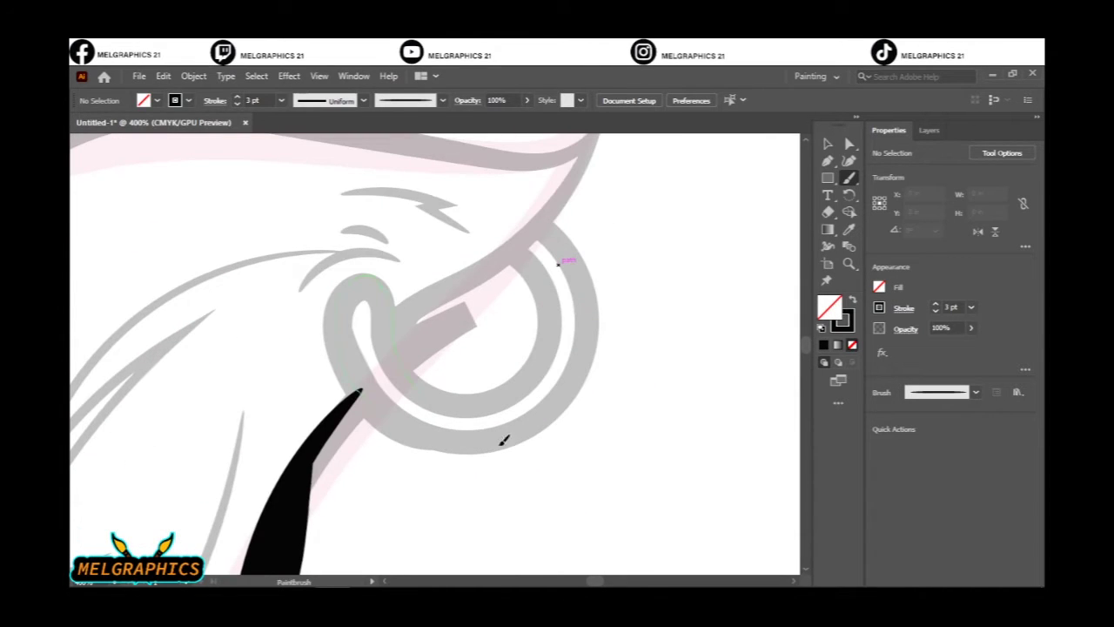
drag(538, 233, 398, 312)
drag(513, 253, 391, 348)
- Trace the top of the head outline and the two ear curl strokes
scroll(585, 153, down, 2)
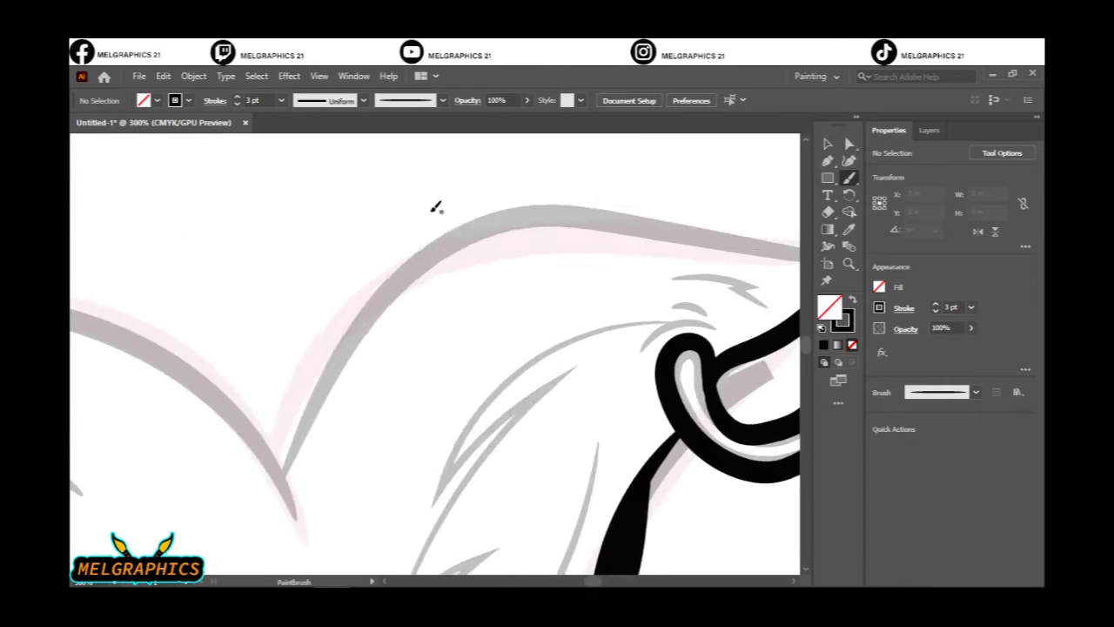
scroll(436, 207, right, 3)
drag(731, 230, 161, 474)
scroll(504, 238, down, 2)
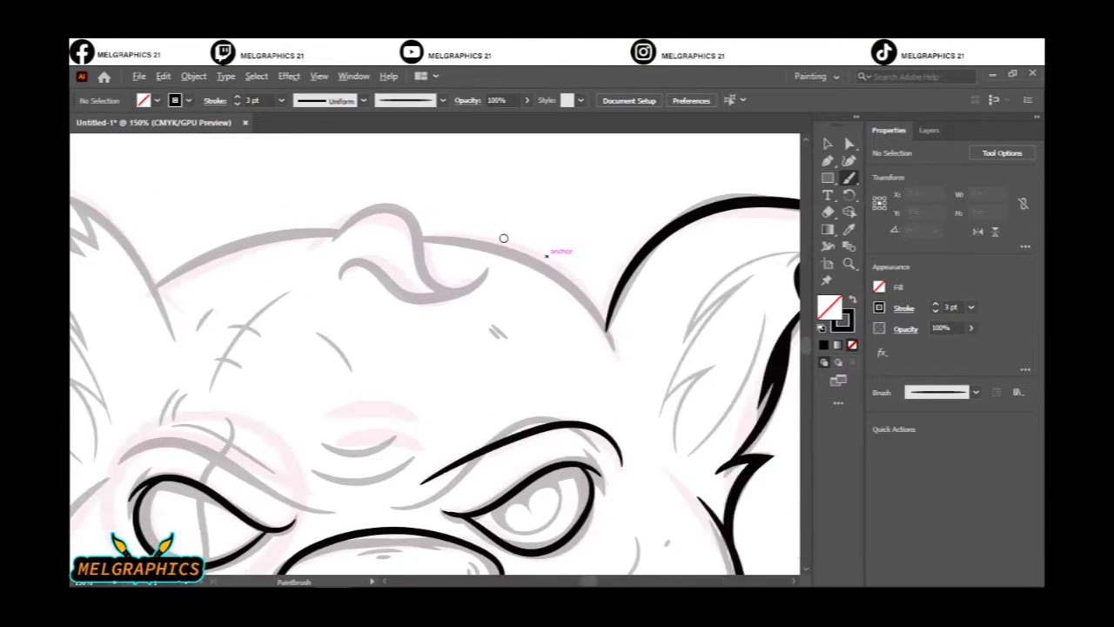
scroll(653, 379, up, 1)
drag(393, 232, 644, 361)
mouse_move(396, 319)
mouse_down()
mouse_move(309, 278)
mouse_move(306, 313)
mouse_up()
drag(262, 254, 392, 228)
- Continue the head outline to the ear and ink the spiky ear tufts and edges
scroll(306, 295, left, 1)
scroll(348, 261, left, 3)
drag(484, 228, 244, 310)
scroll(344, 313, left, 3)
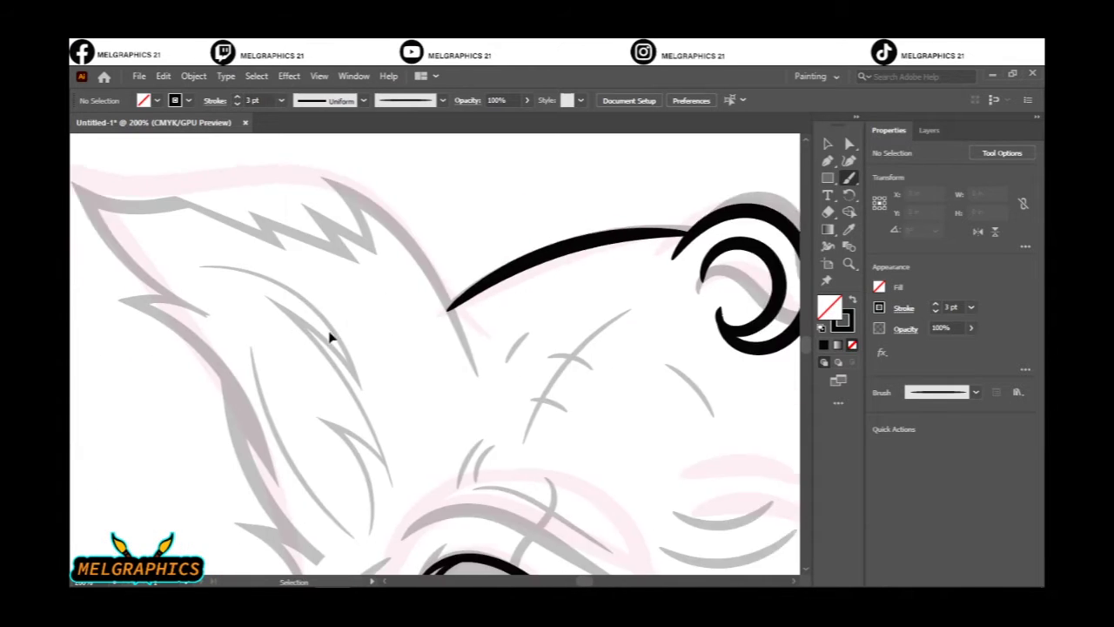
scroll(328, 336, left, 1)
drag(398, 186, 525, 360)
mouse_move(344, 202)
mouse_down()
mouse_move(420, 252)
mouse_move(296, 207)
mouse_move(223, 300)
mouse_up()
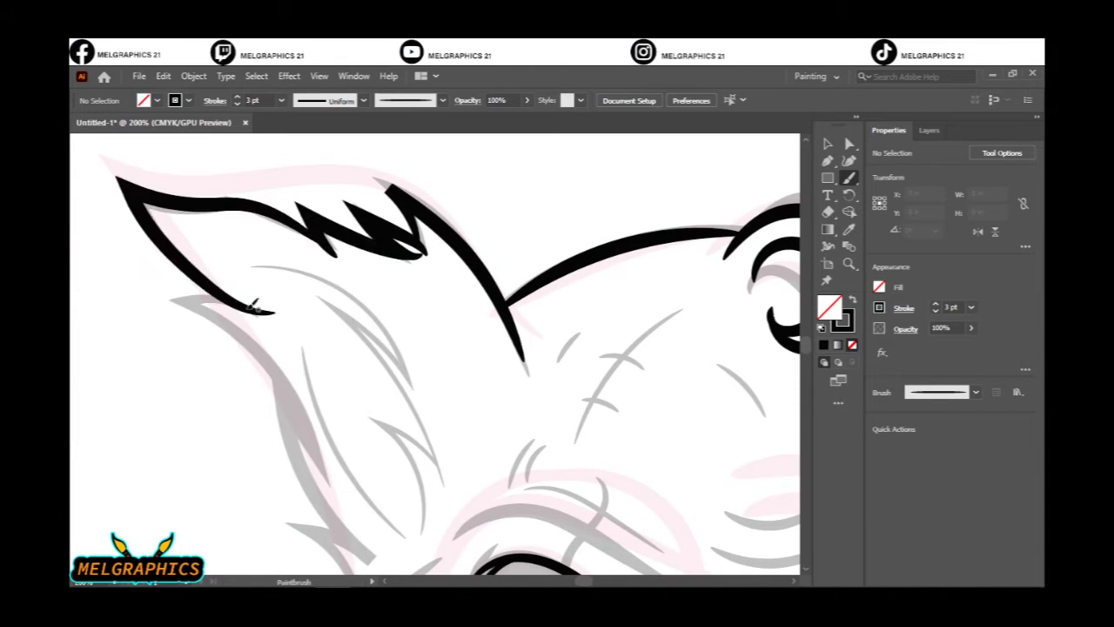
drag(148, 300, 327, 461)
- Ink the outline of the left cheek
scroll(360, 366, down, 3)
scroll(361, 366, right, 2)
scroll(282, 430, down, 1)
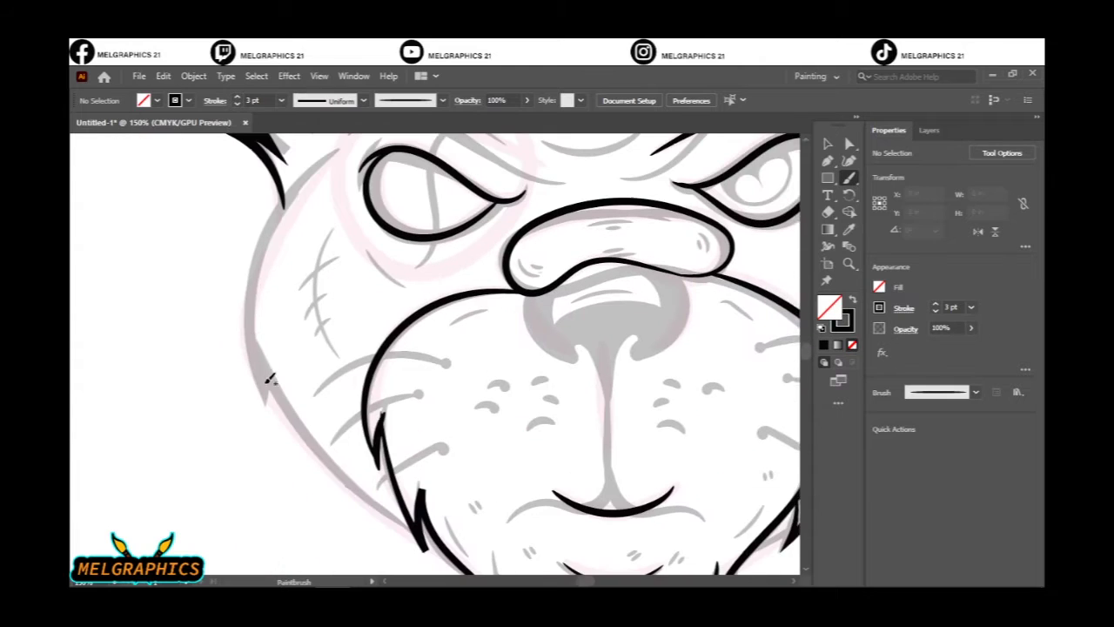
scroll(267, 378, right, 1)
drag(411, 517, 252, 165)
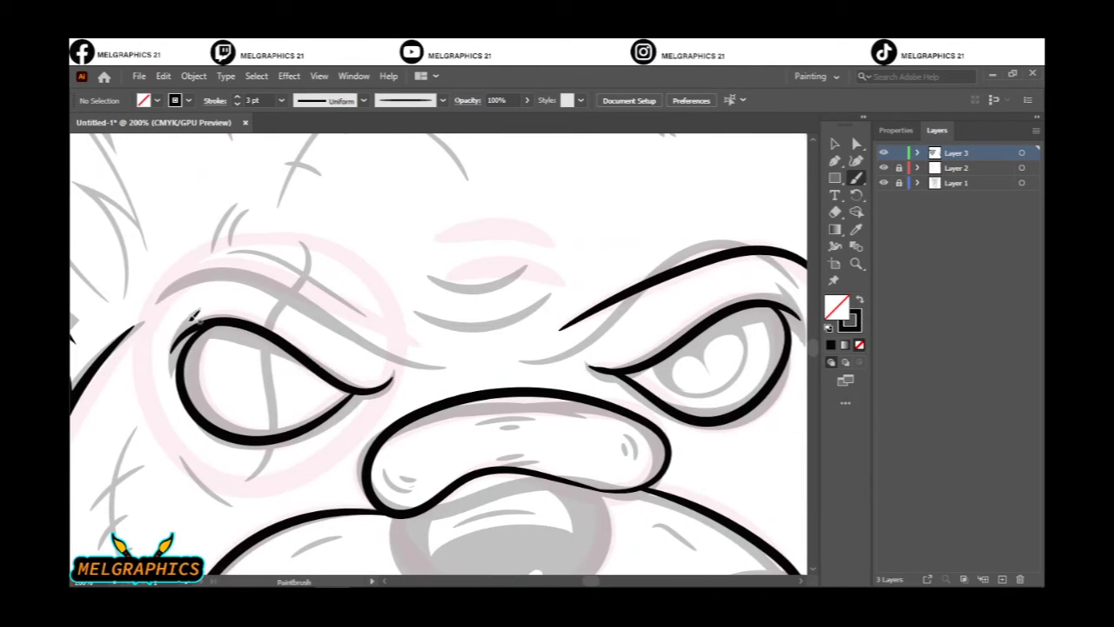
- Ink the eyebrow over the left eye and a forehead wrinkle, removing a stray stroke
drag(424, 357, 432, 370)
drag(524, 270, 445, 276)
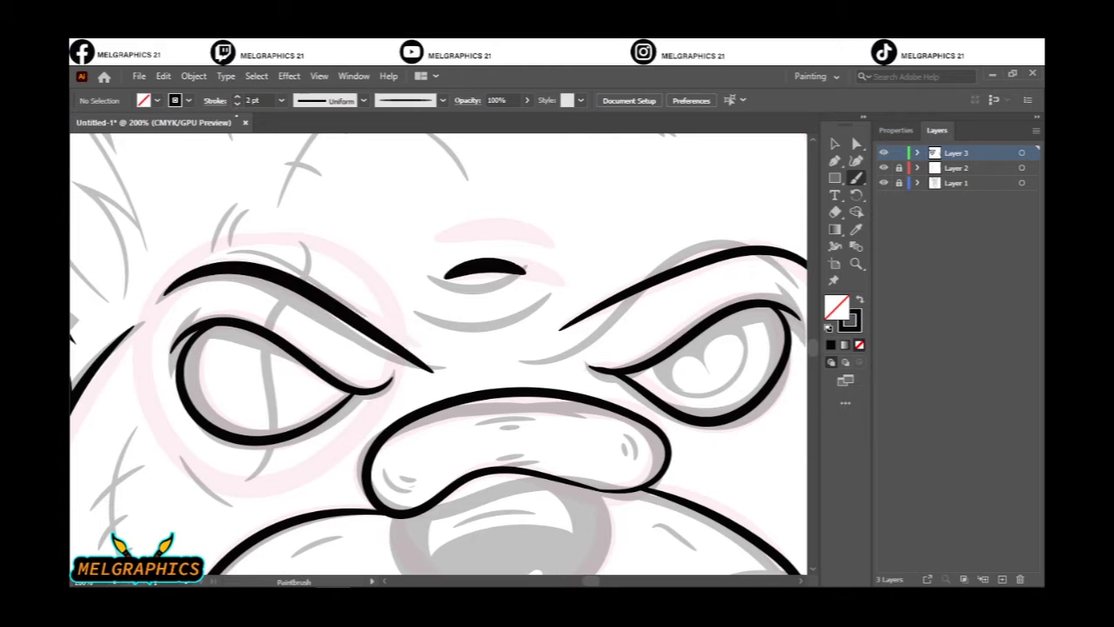
key(ctrl+z)
drag(485, 228, 516, 233)
scroll(516, 233, left, 3)
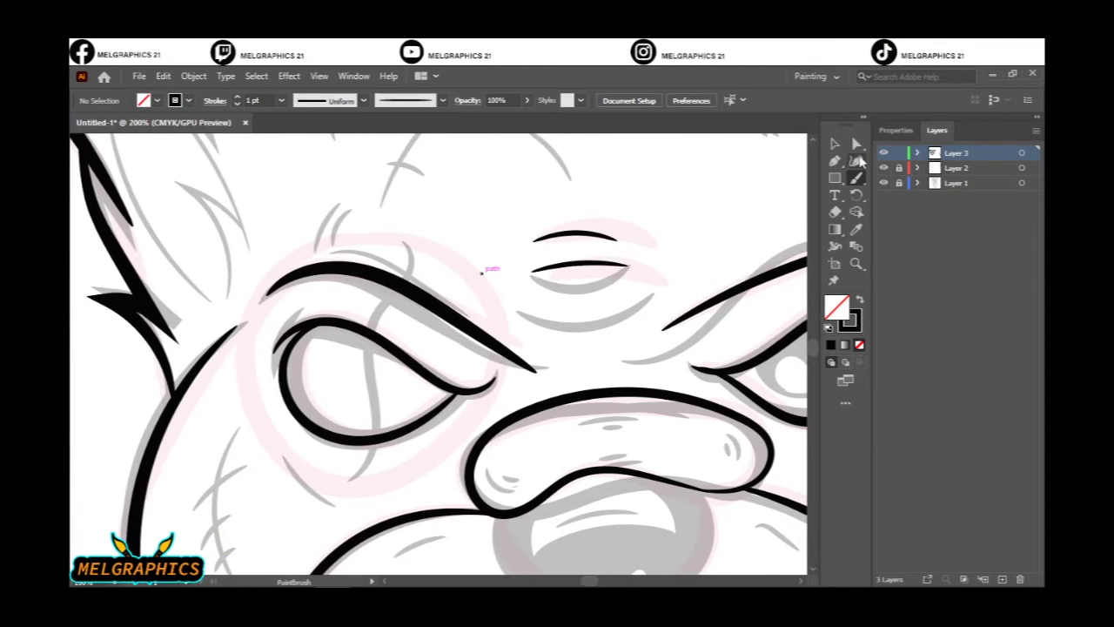
- Draw a circle with the Ellipse tool and move it over the left eye
click(834, 177)
click(892, 193)
drag(587, 358, 389, 557)
key(v)
drag(569, 458, 461, 348)
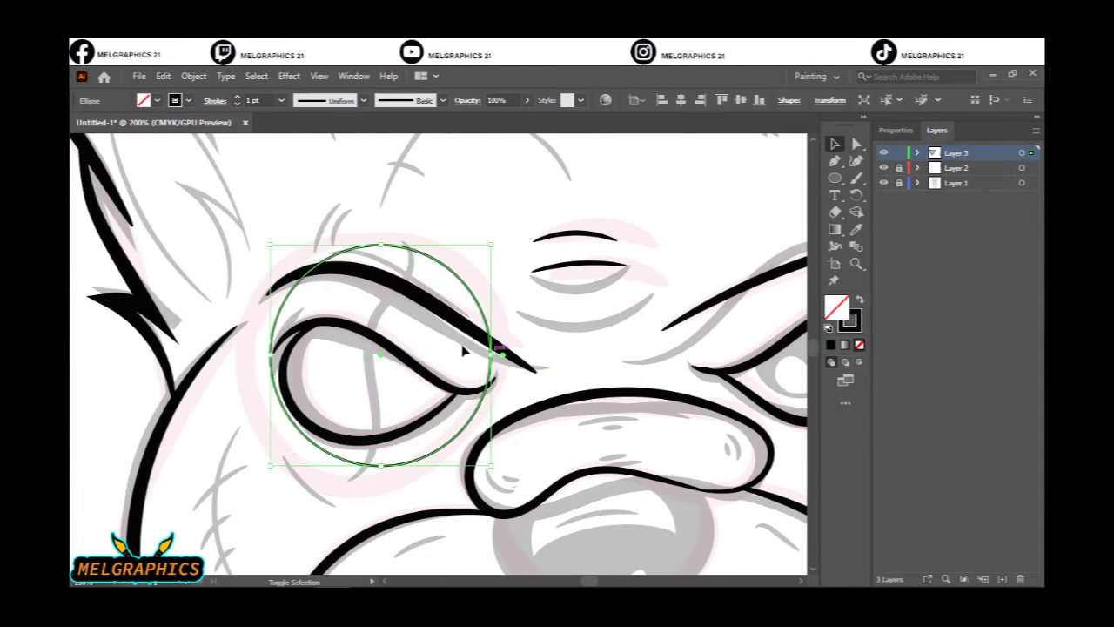
key(ctrl+shift+a)
- Dismiss an accidental rectangle dialog and draw a second monocle circle
key(m)
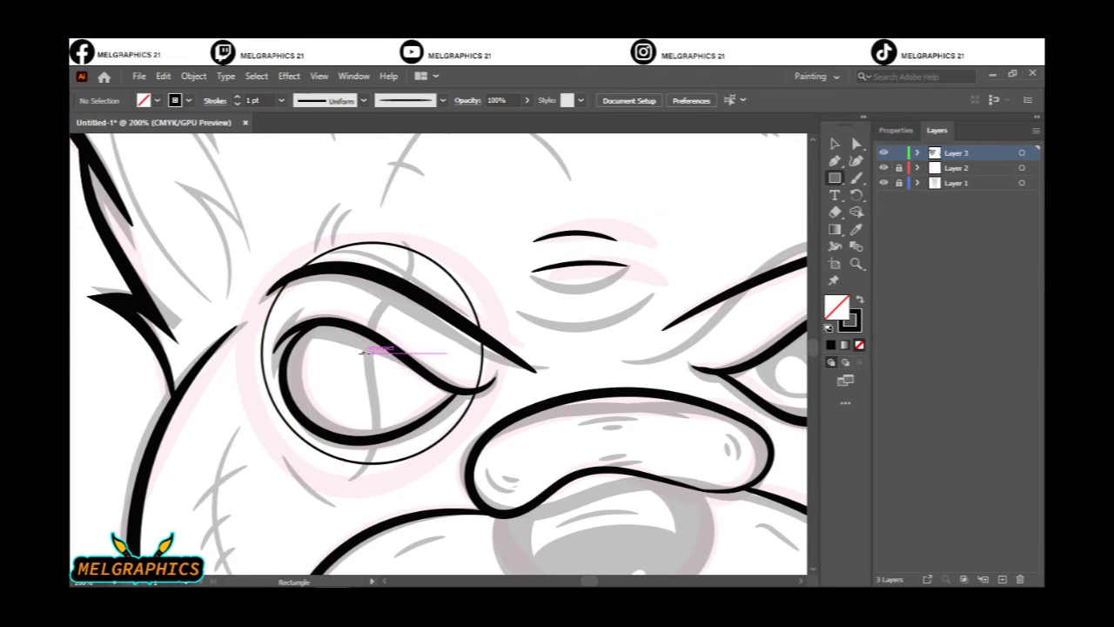
click(371, 351)
click(590, 355)
click(834, 178)
click(892, 193)
click(372, 352)
- Enlarge the second circle around the first and thicken both into heavy black rings
key(Return)
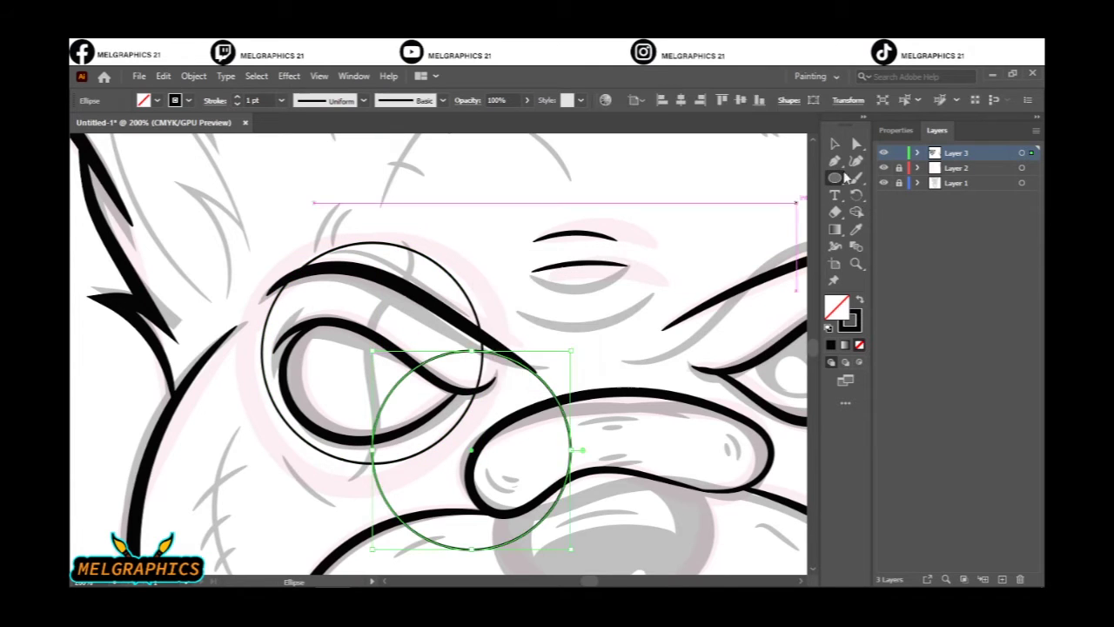
click(835, 143)
mouse_move(570, 450)
mouse_down()
mouse_move(466, 348)
mouse_move(508, 360)
mouse_move(415, 349)
mouse_up()
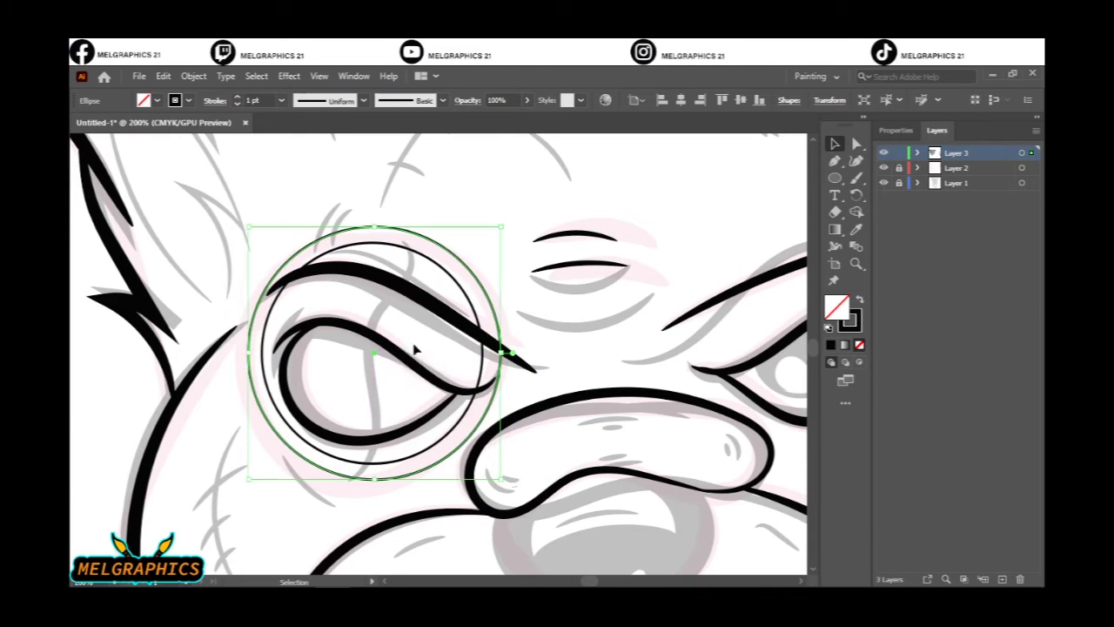
click(482, 191)
key(ctrl+0)
key(ctrl+1)
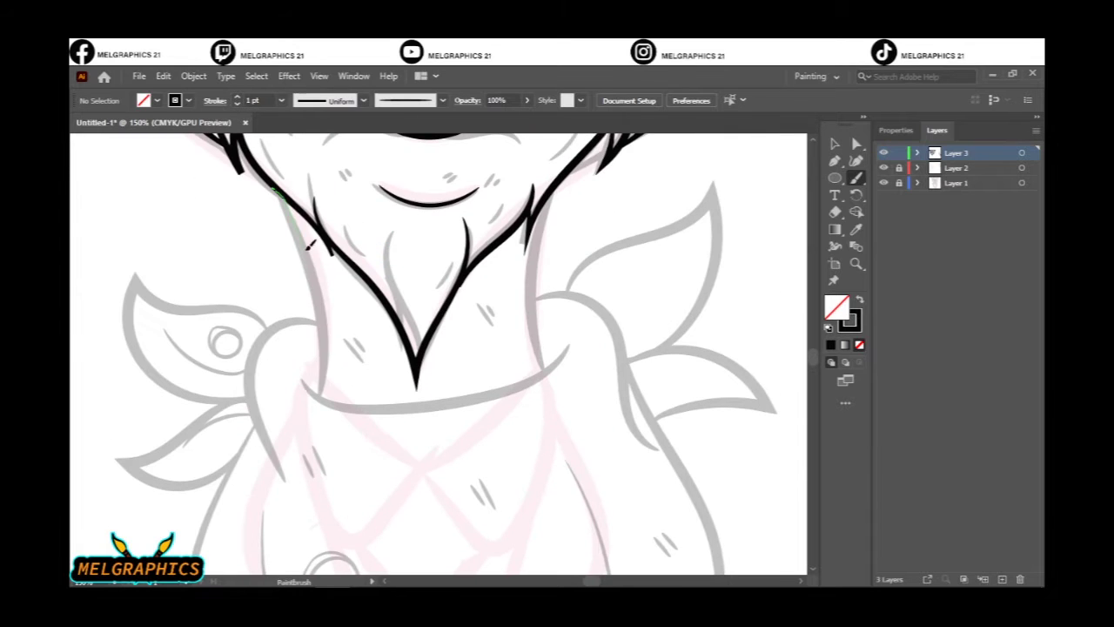
- Ink both sides of the neck and set those strokes to 3 pt
drag(307, 247, 322, 387)
drag(534, 196, 537, 387)
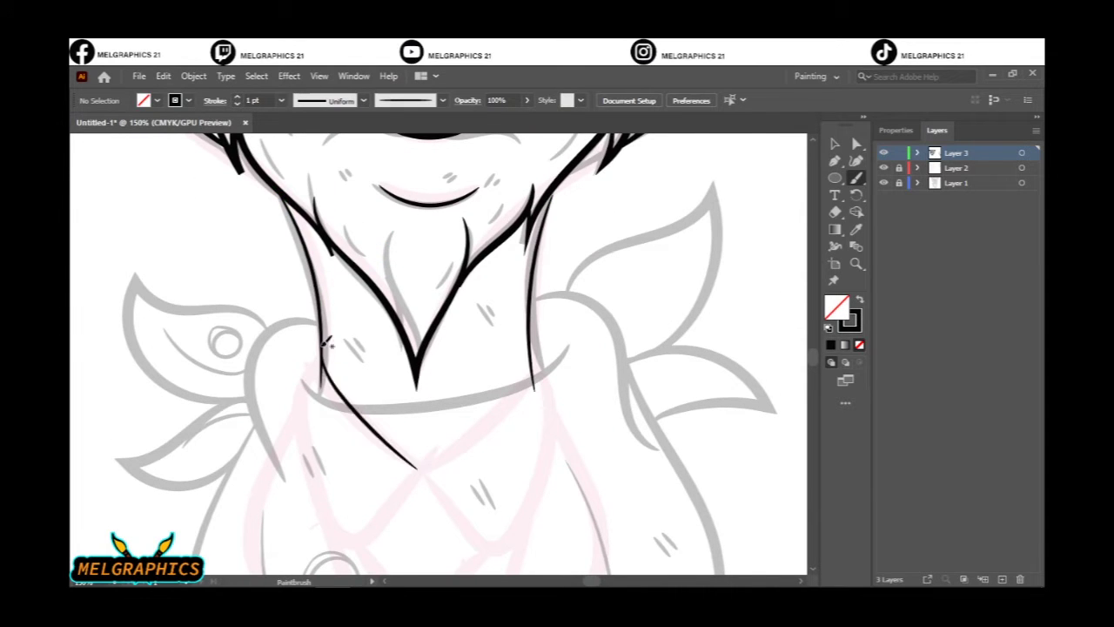
key(v)
drag(265, 179, 566, 474)
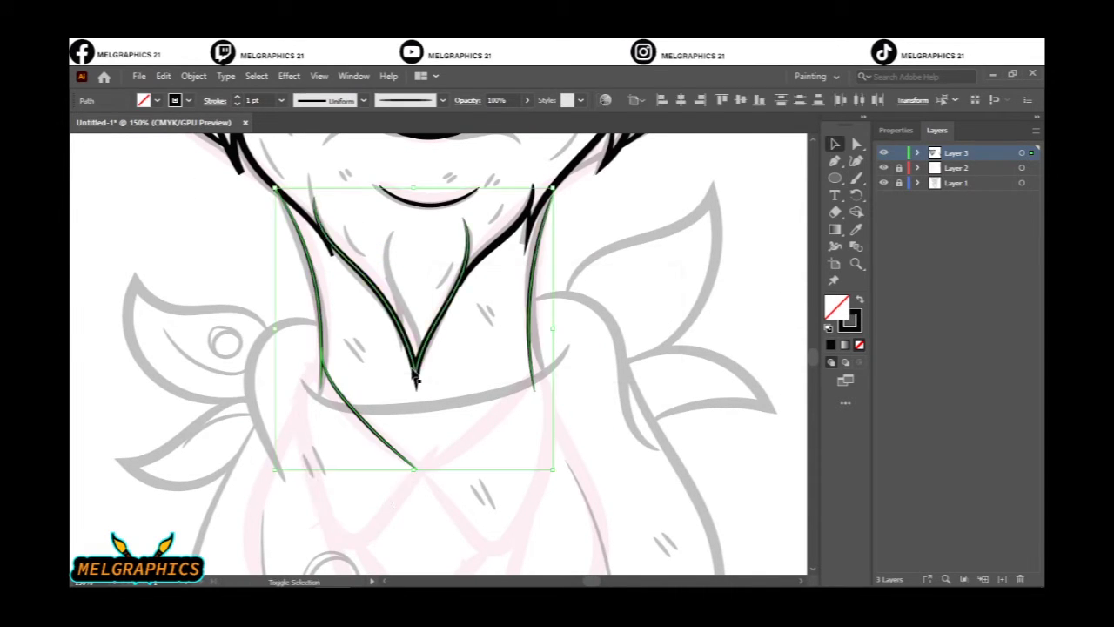
click(237, 96)
click(236, 97)
click(468, 500)
- Ink the left, right and bottom edges of the shirt collar
key(ctrl+plus)
drag(270, 404, 416, 357)
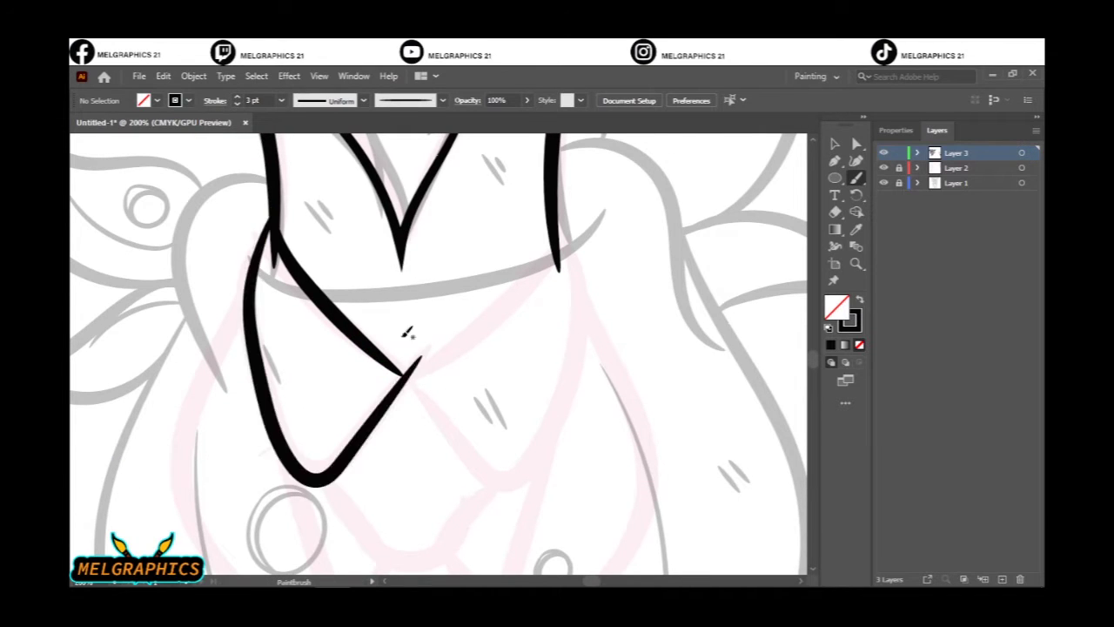
drag(576, 366, 555, 224)
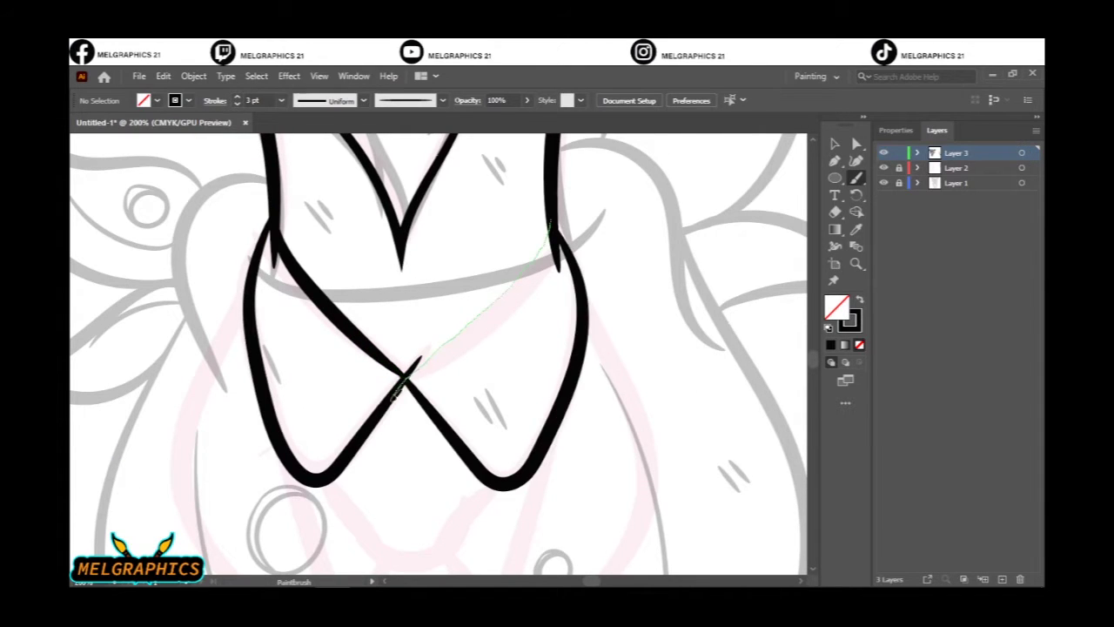
drag(396, 389, 393, 393)
scroll(505, 273, down, 5)
drag(393, 352, 495, 280)
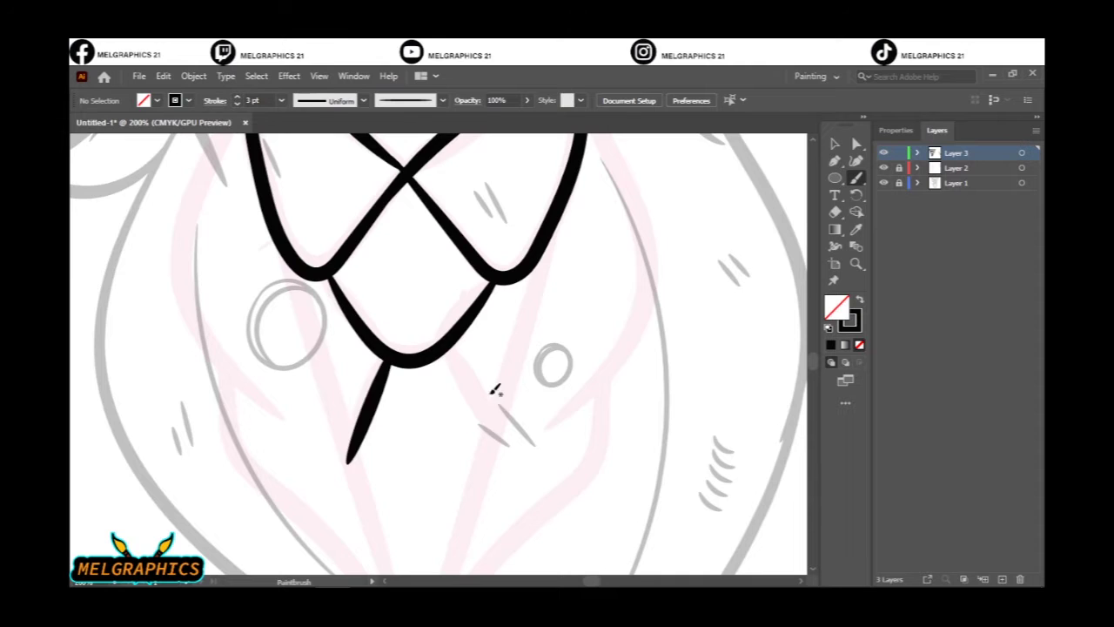
- Ink both long edges of the pointed tie
scroll(461, 303, down, 3)
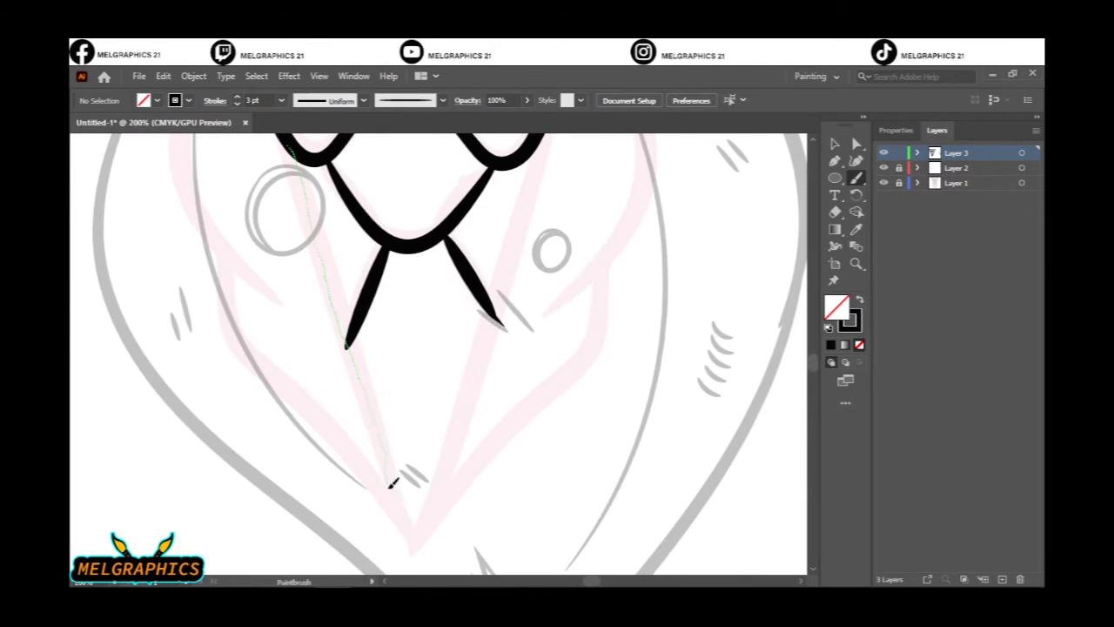
drag(392, 483, 412, 552)
drag(370, 402, 394, 474)
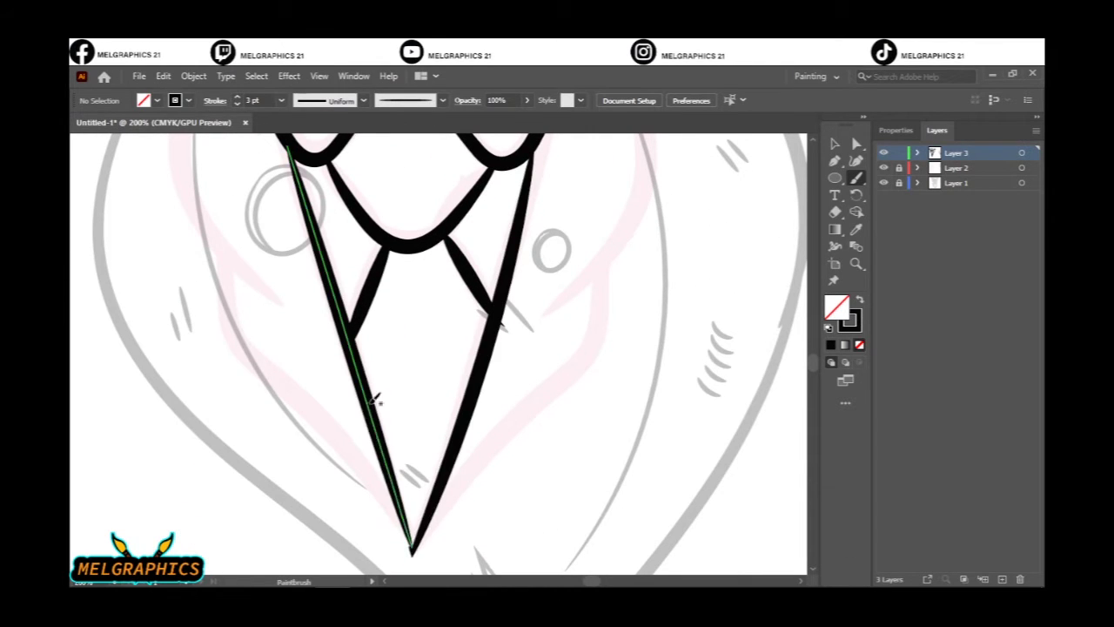
scroll(415, 521, down, 5)
scroll(366, 529, up, 5)
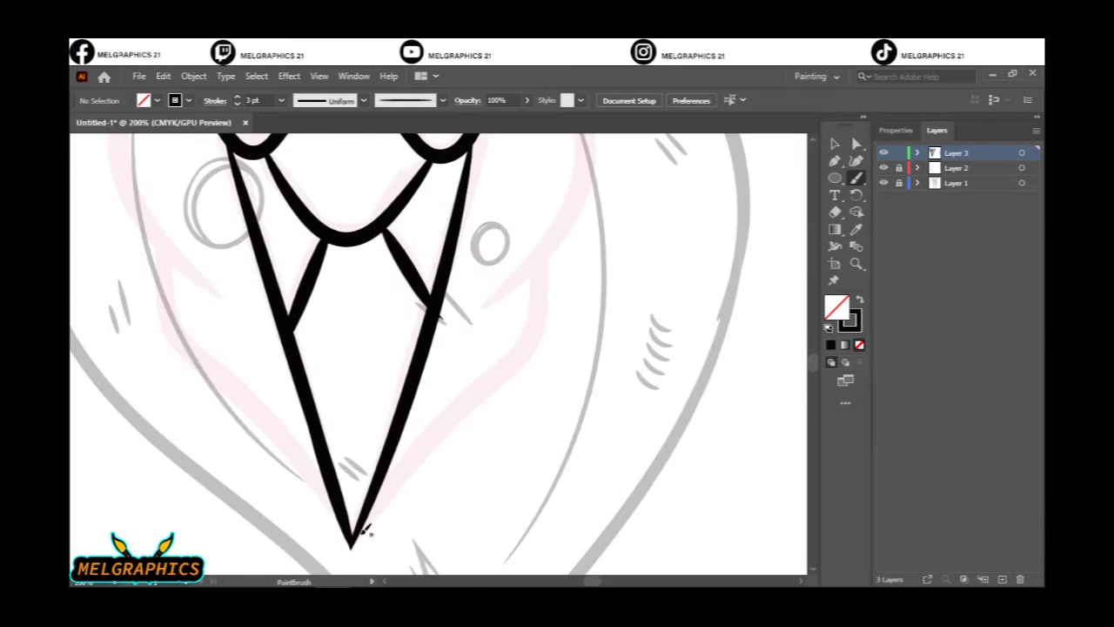
- Draw the right jacket lapel and Reflect a mirrored copy for the left side
drag(544, 287, 544, 288)
scroll(590, 329, up, 4)
drag(609, 376, 601, 191)
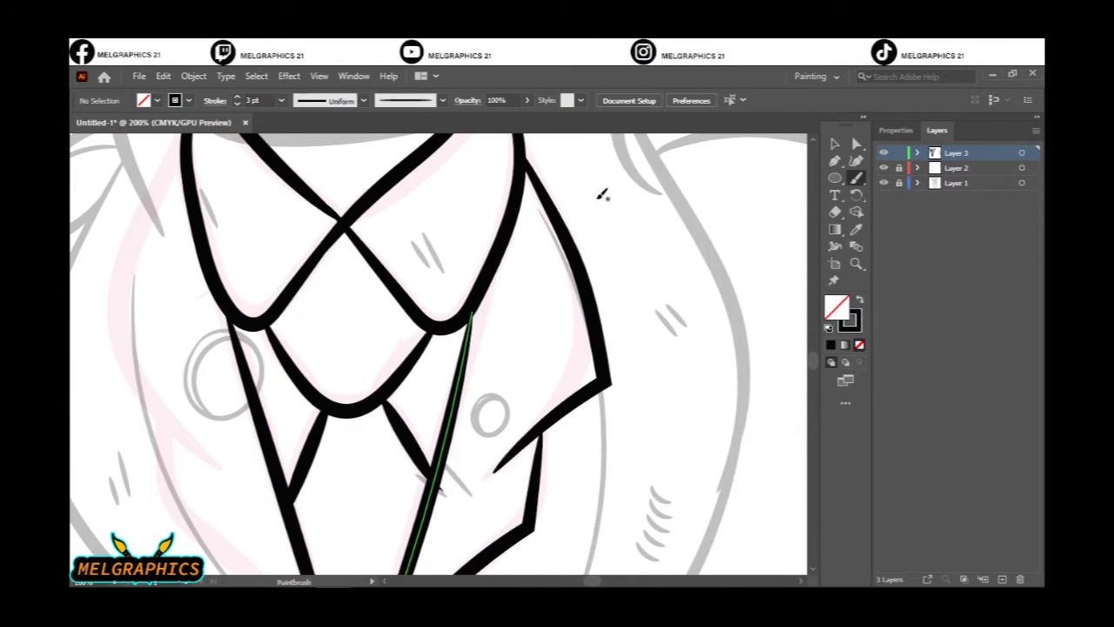
scroll(592, 397, down, 2)
key(v)
right_click(609, 366)
click(748, 348)
click(809, 407)
scroll(435, 391, down, 3)
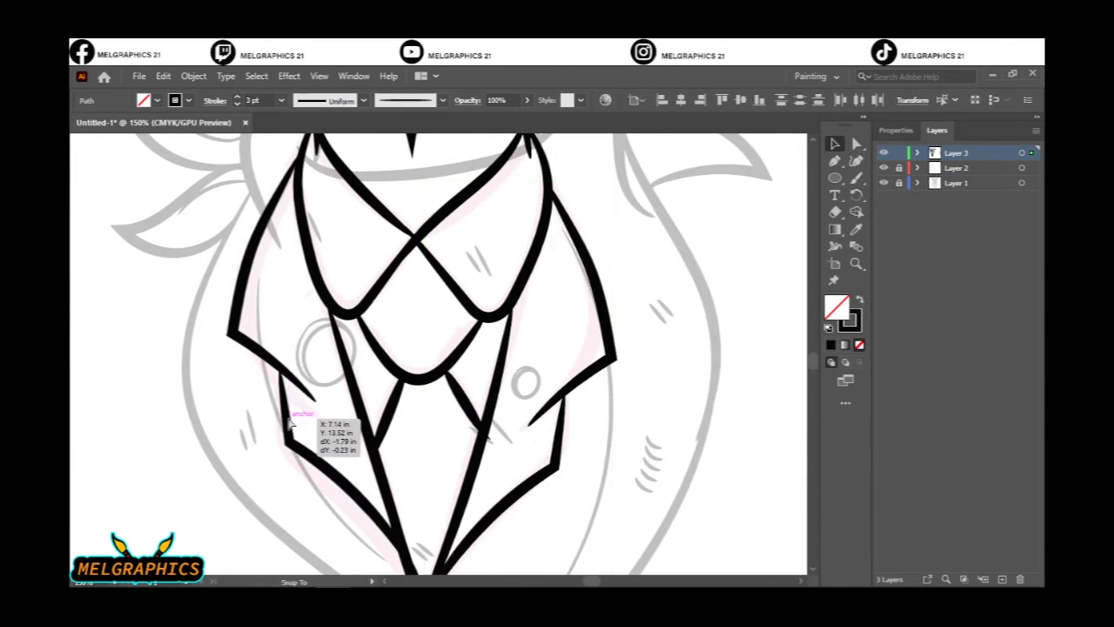
drag(348, 432, 384, 455)
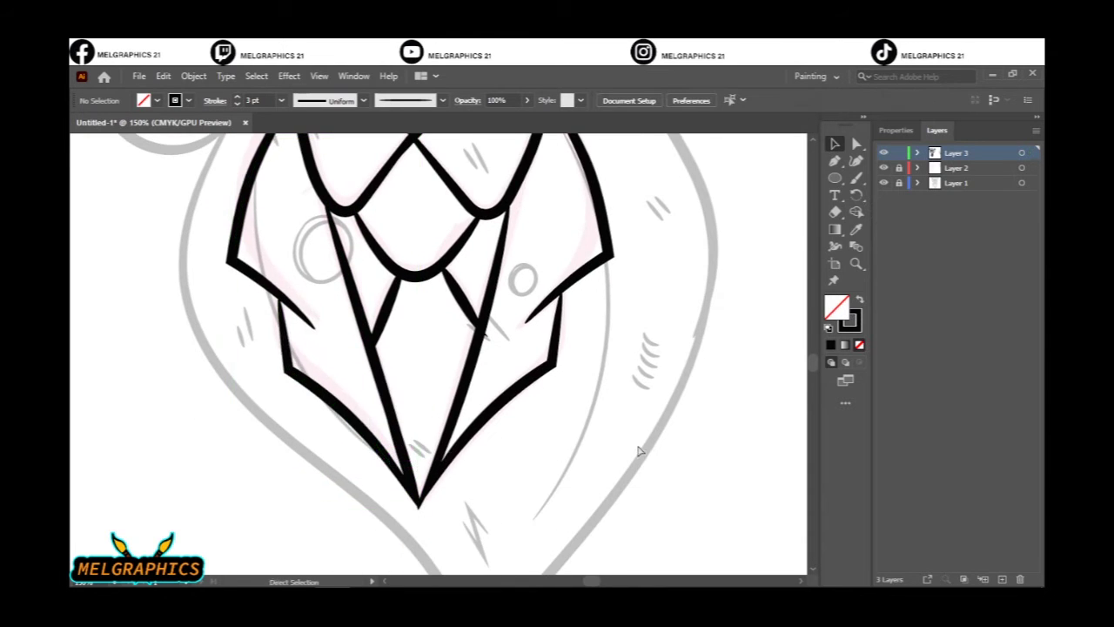
- Paintbrush a small flower-shaped button on the jacket, redrawing it once neatly
key(ctrl+0)
scroll(450, 465, up, 5)
scroll(513, 320, up, 3)
key(b)
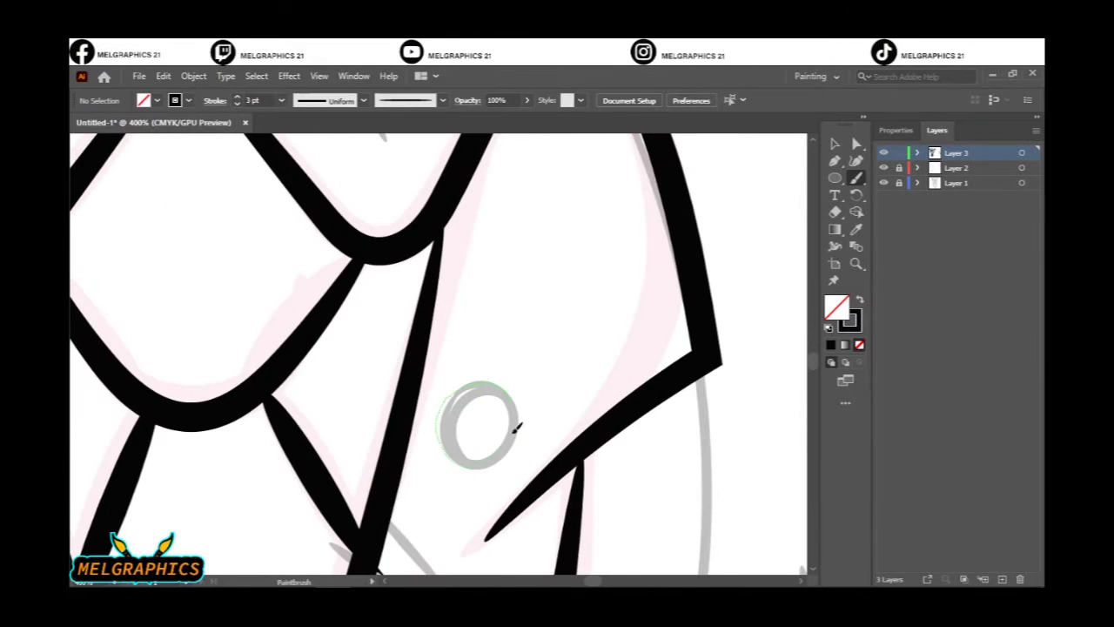
drag(516, 427, 515, 425)
key(ctrl+z)
drag(484, 380, 484, 379)
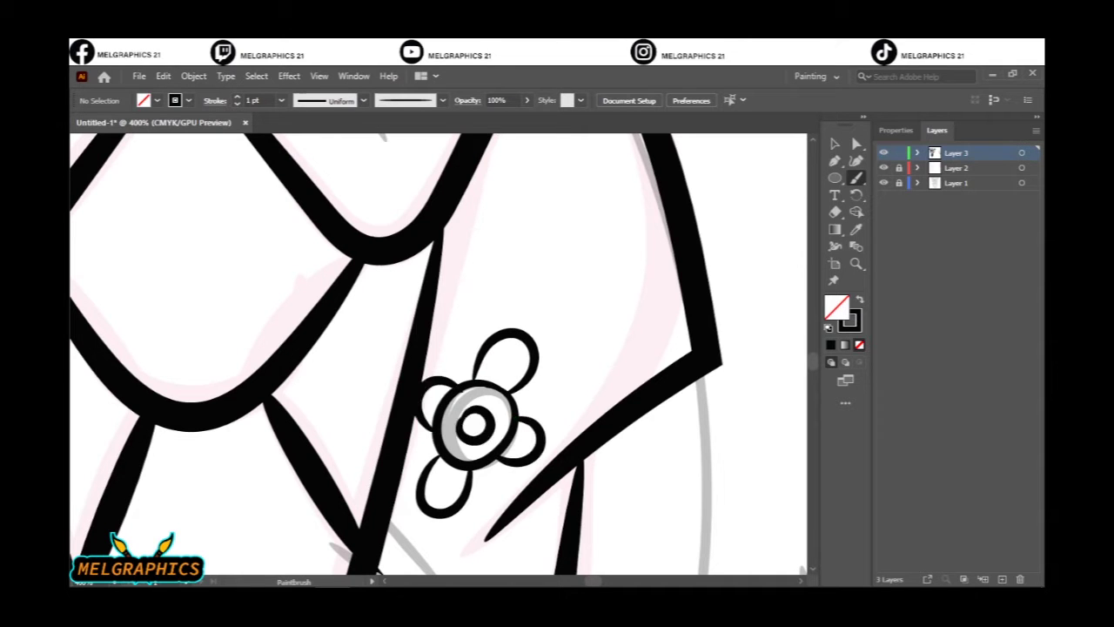
key(ctrl+0)
scroll(470, 261, up, 3)
- Draw a tapered stroke along the inner ear
scroll(435, 305, up, 2)
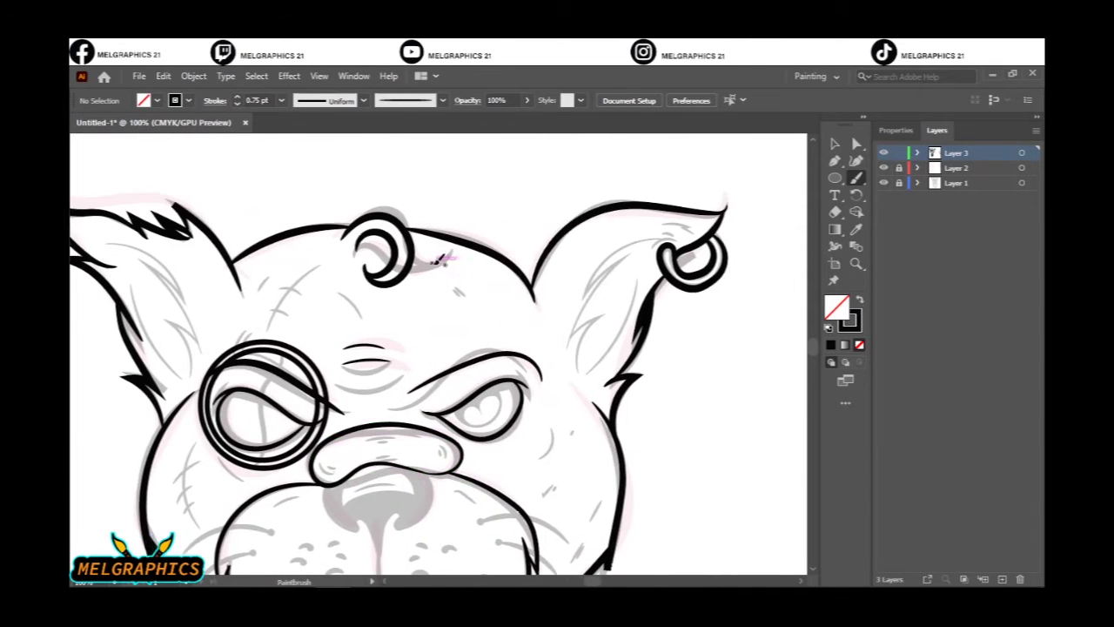
scroll(392, 391, up, 2)
drag(376, 426, 557, 218)
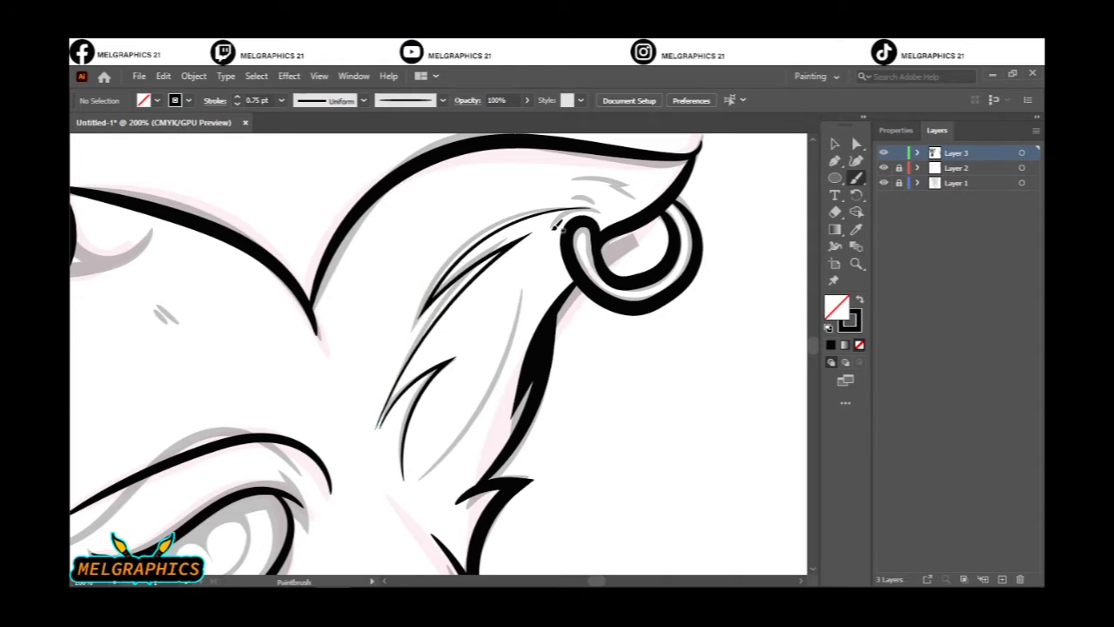
scroll(496, 300, down, 2)
scroll(391, 366, down, 1)
scroll(356, 435, down, 3)
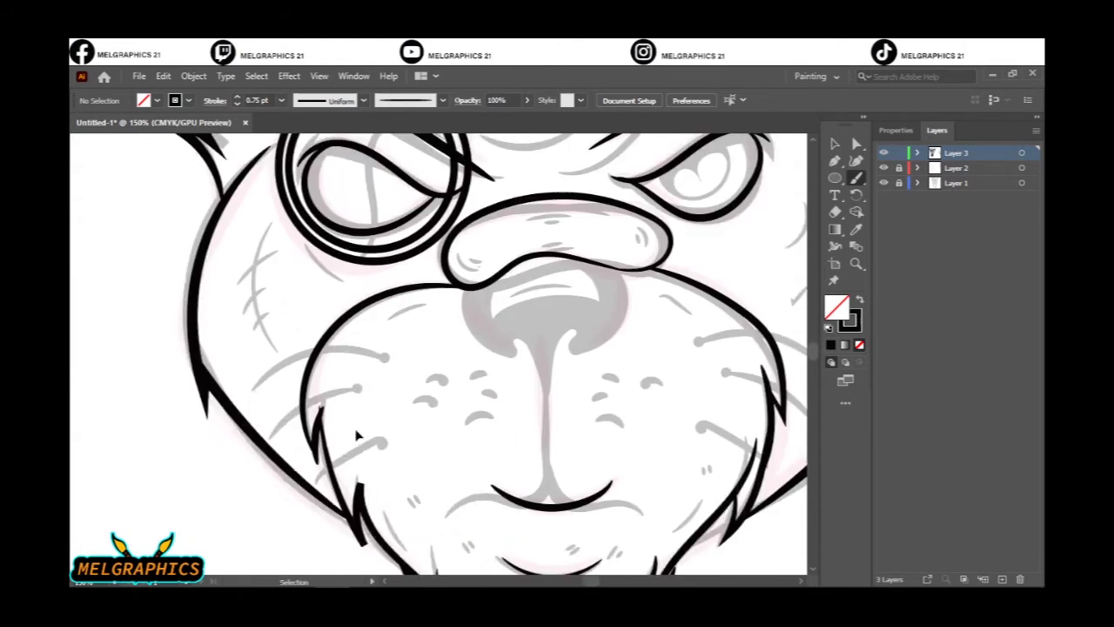
scroll(304, 499, up, 1)
scroll(291, 489, up, 3)
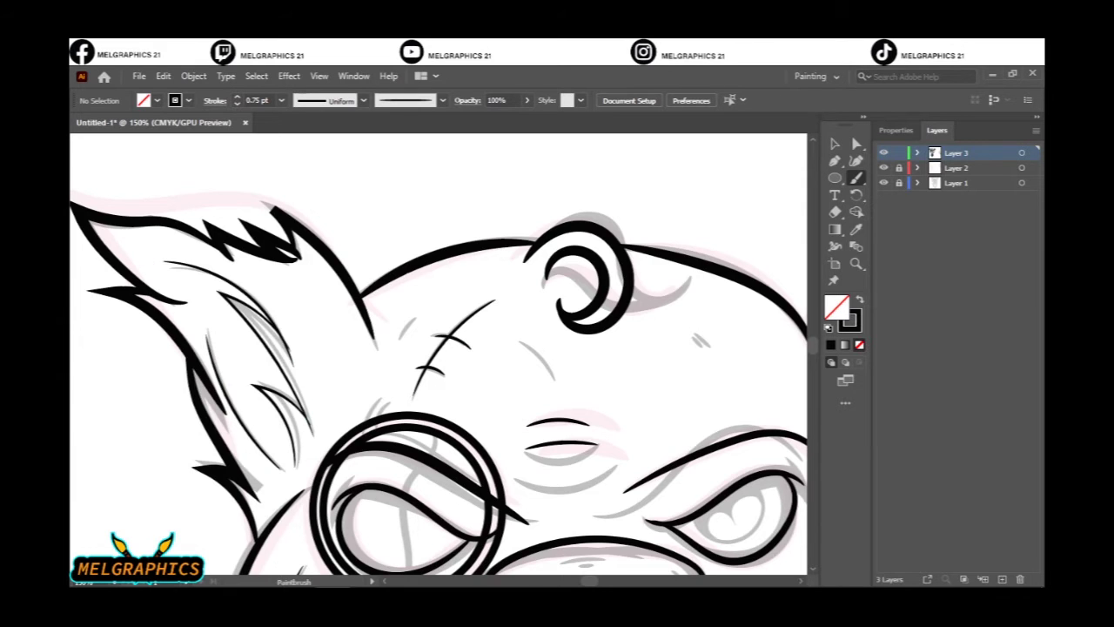
scroll(438, 233, down, 3)
scroll(438, 233, up, 4)
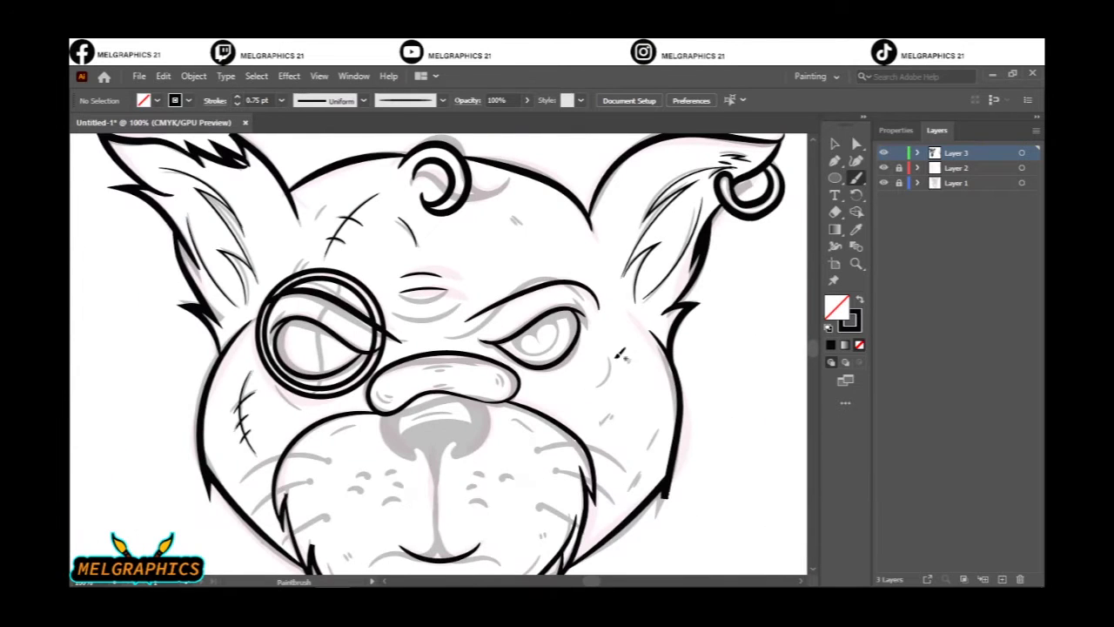
scroll(610, 357, down, 2)
- Draw a 1 pt whisker on the left cheek and mirror it vertically onto the right cheek
click(237, 97)
scroll(301, 379, up, 2)
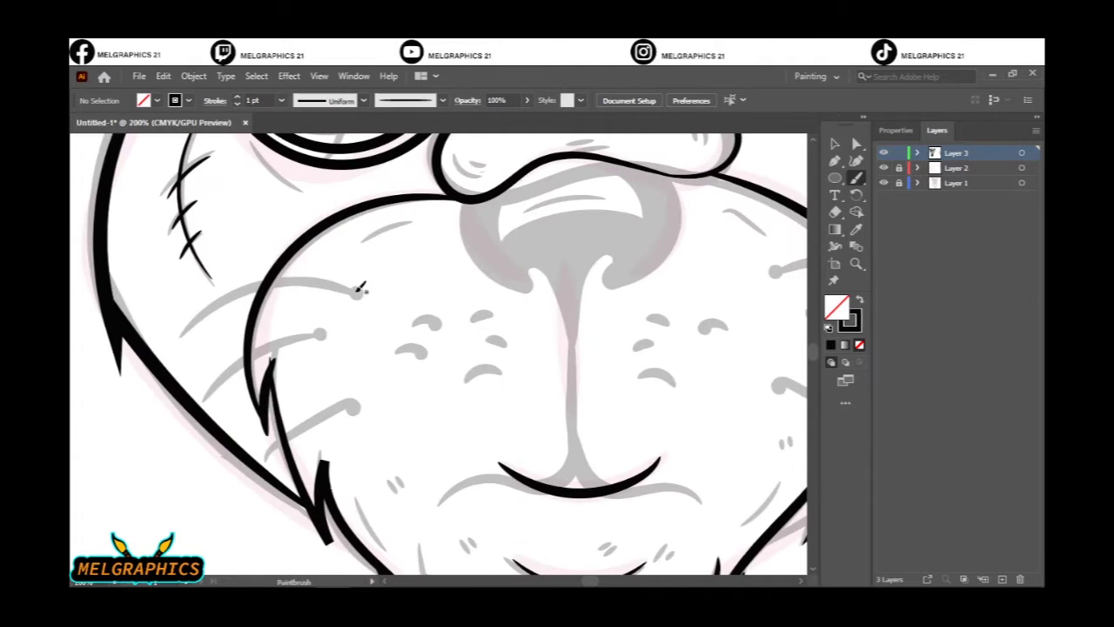
mouse_move(182, 369)
mouse_down()
mouse_move(321, 335)
mouse_move(385, 372)
mouse_move(601, 360)
mouse_move(688, 339)
mouse_up()
scroll(386, 373, down, 1)
right_click(601, 360)
click(834, 428)
click(448, 360)
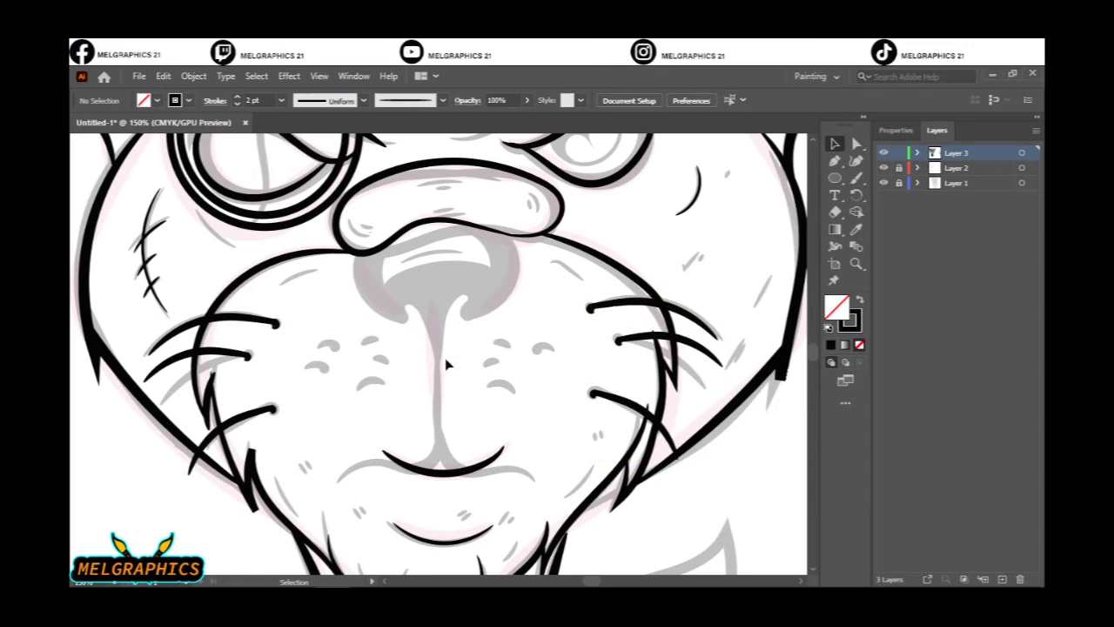
key(b)
scroll(463, 346, up, 2)
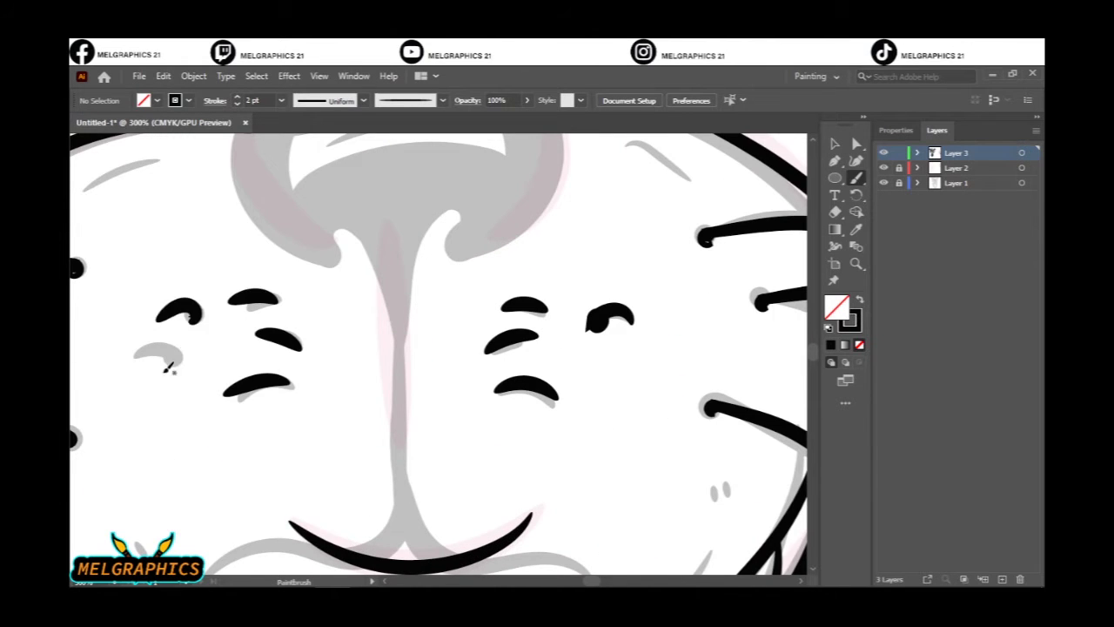
- Redraw the monocle's cross line as a thicker 2 pt curve, checking with the sketch hidden
key(ctrl+0)
click(883, 167)
scroll(657, 199, up, 3)
scroll(657, 199, up, 1)
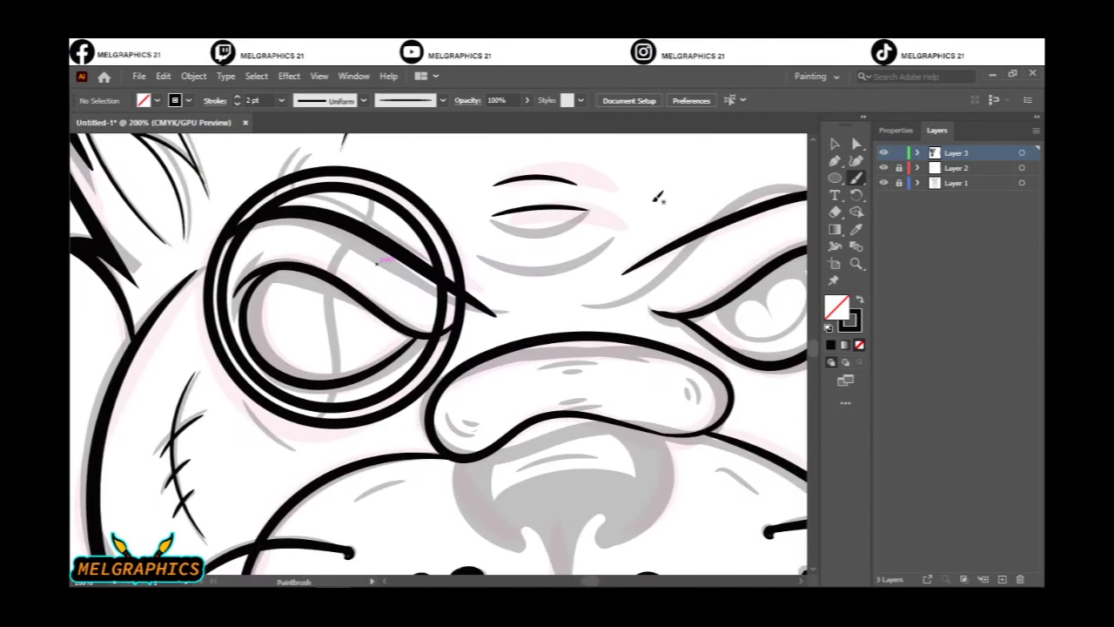
scroll(314, 444, up, 1)
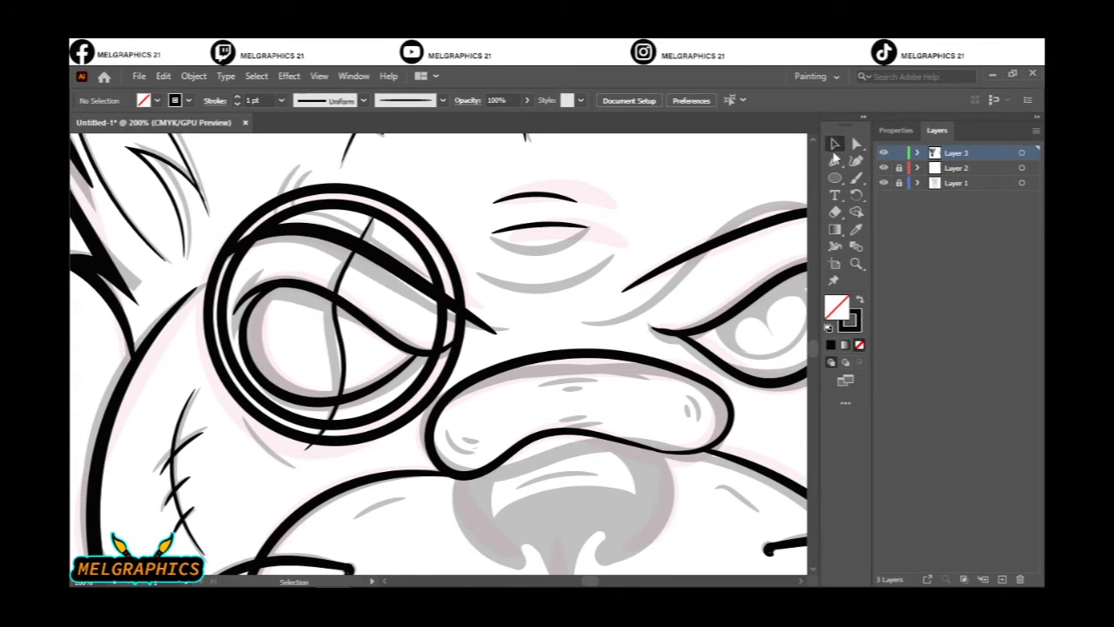
drag(370, 217, 300, 452)
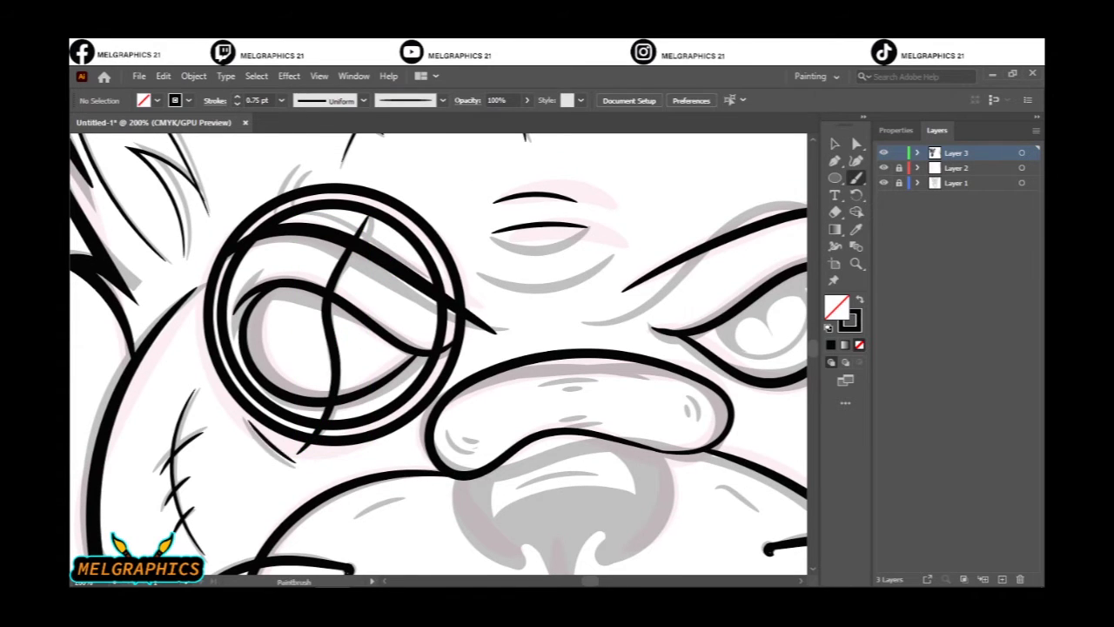
key(ctrl+0)
click(884, 183)
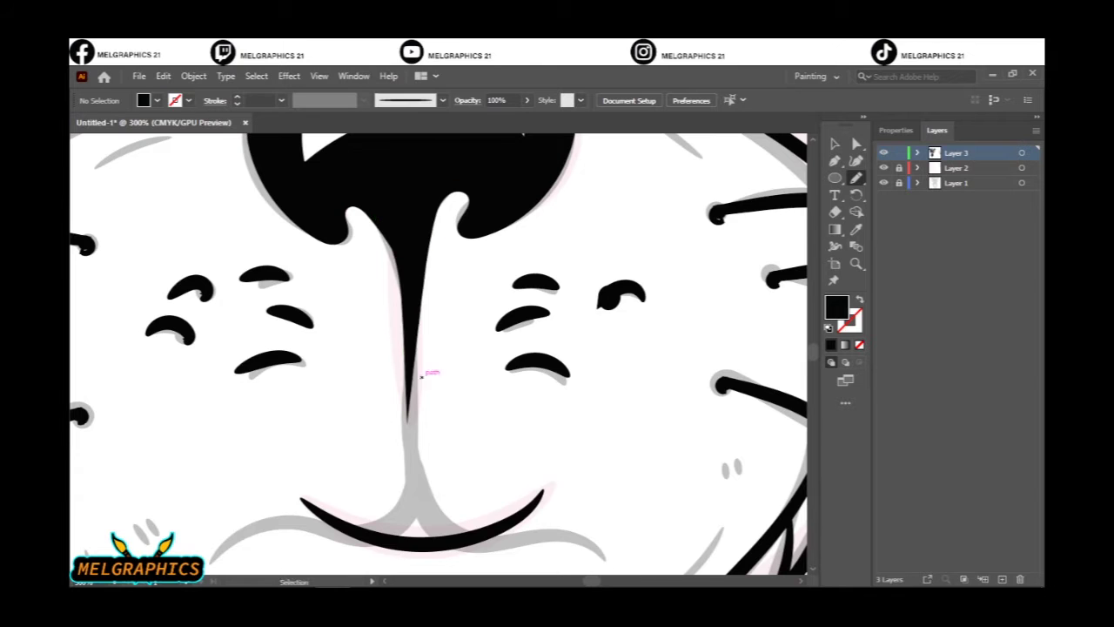
- Draw black shadow shapes around the iris, eyelids and monocle eye, then Pathfinder Divide them
key(ctrl+0)
click(884, 183)
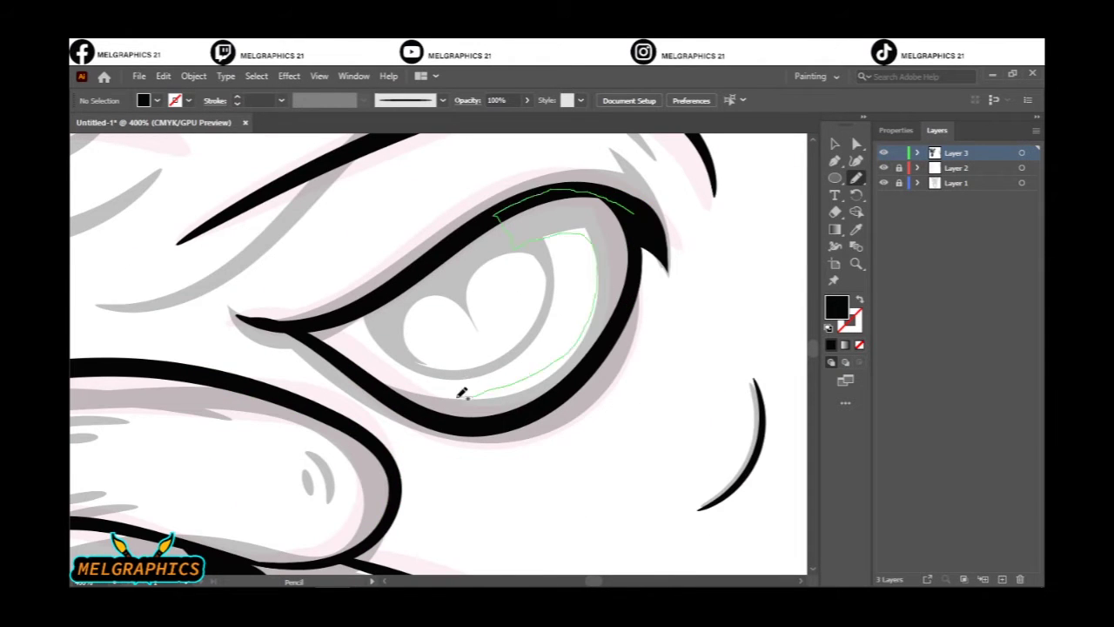
drag(625, 322, 630, 307)
drag(275, 347, 277, 348)
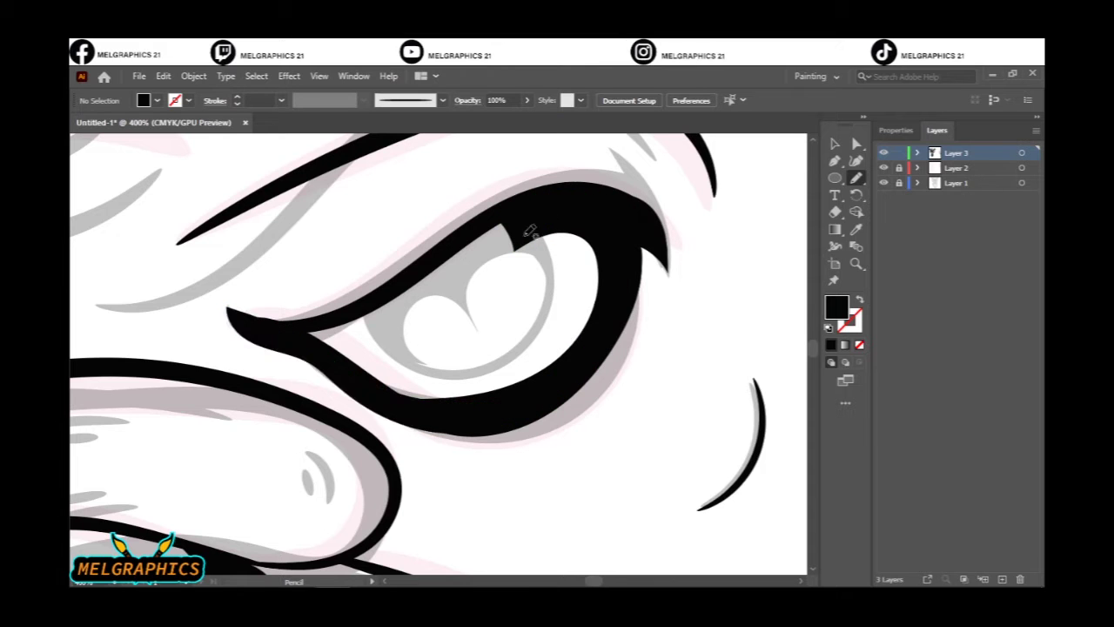
drag(334, 315, 308, 339)
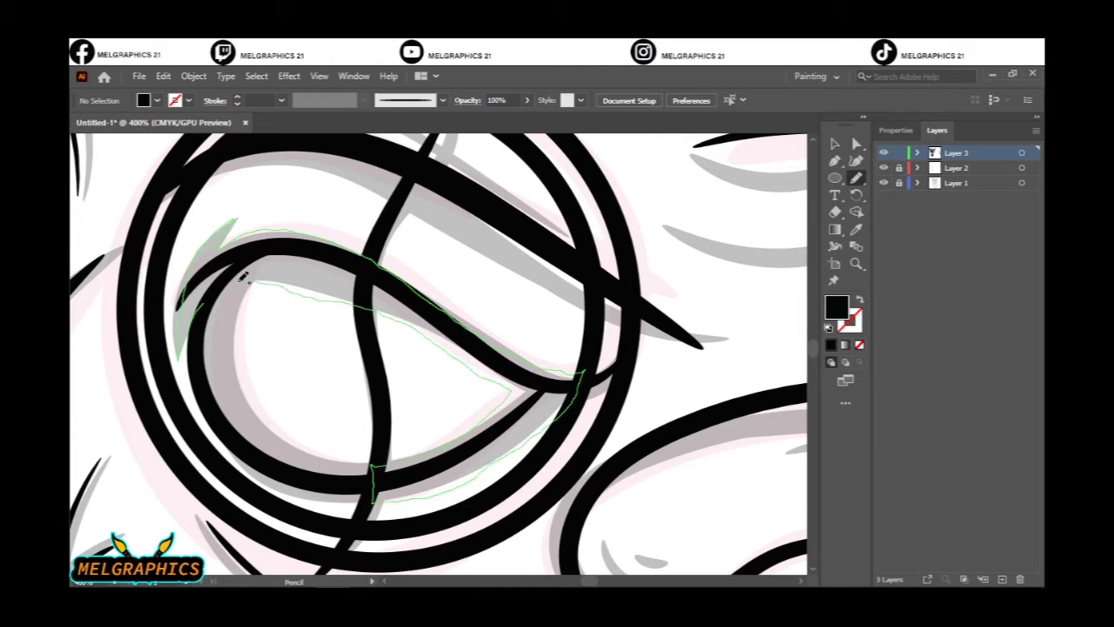
drag(243, 276, 244, 277)
drag(297, 280, 248, 398)
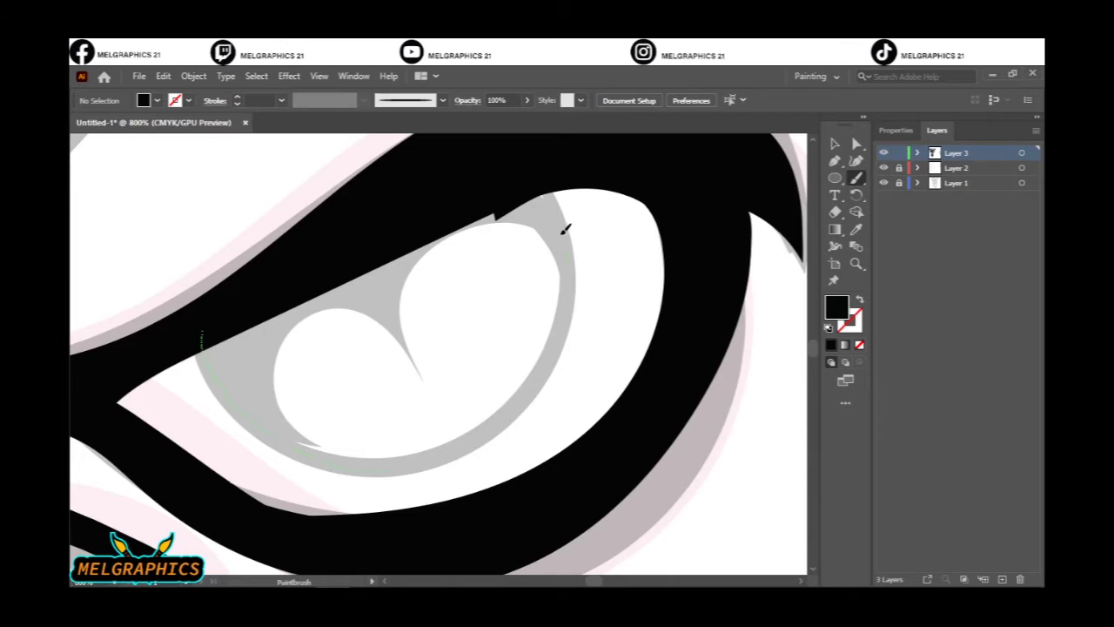
drag(566, 228, 202, 349)
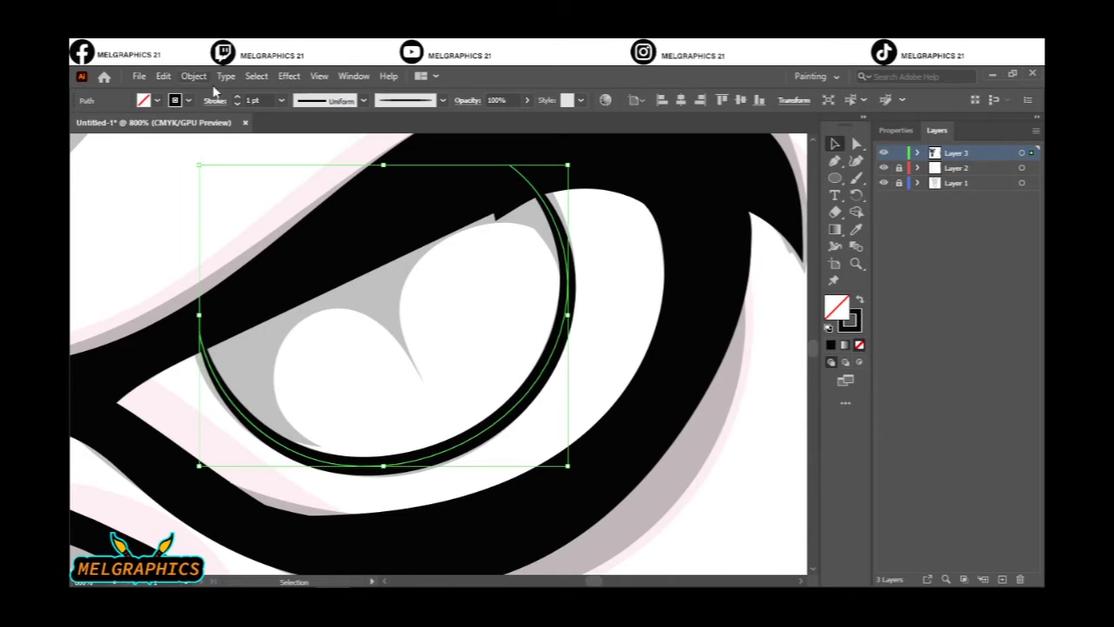
key(n)
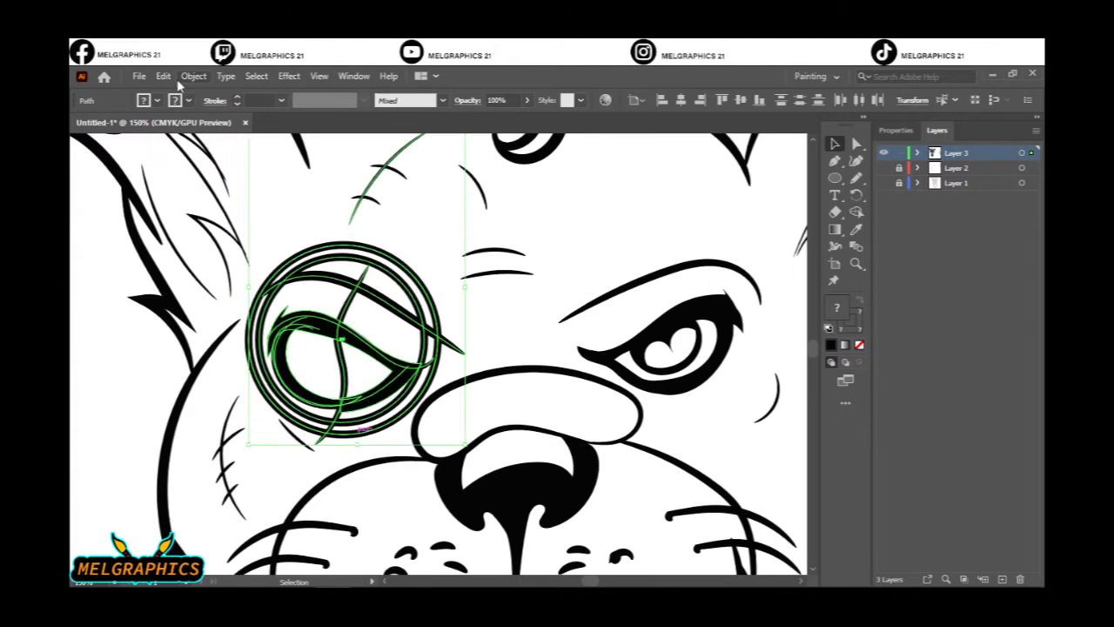
click(884, 562)
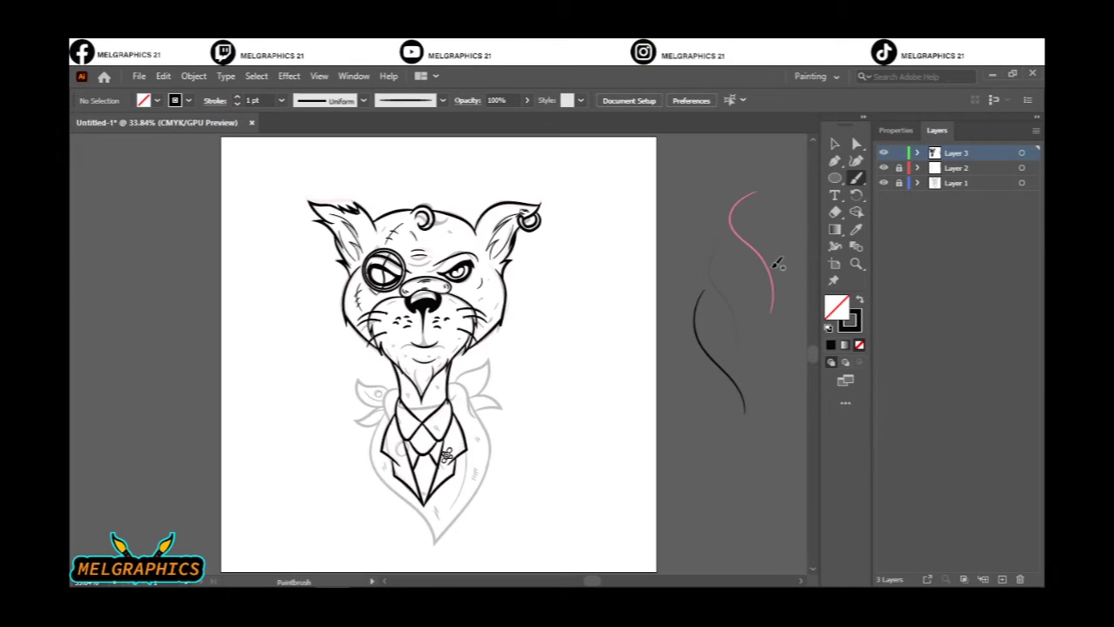
- Widen all the line art slightly to match the sketch, then hide the sketch
key(ctrl+a)
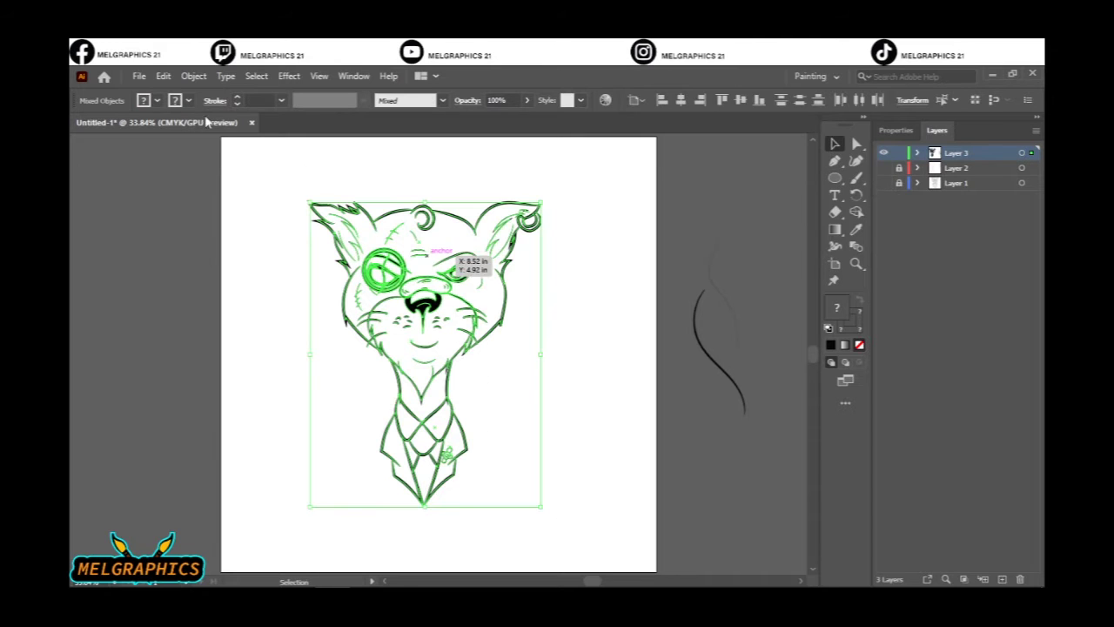
drag(883, 167, 886, 215)
drag(543, 355, 566, 359)
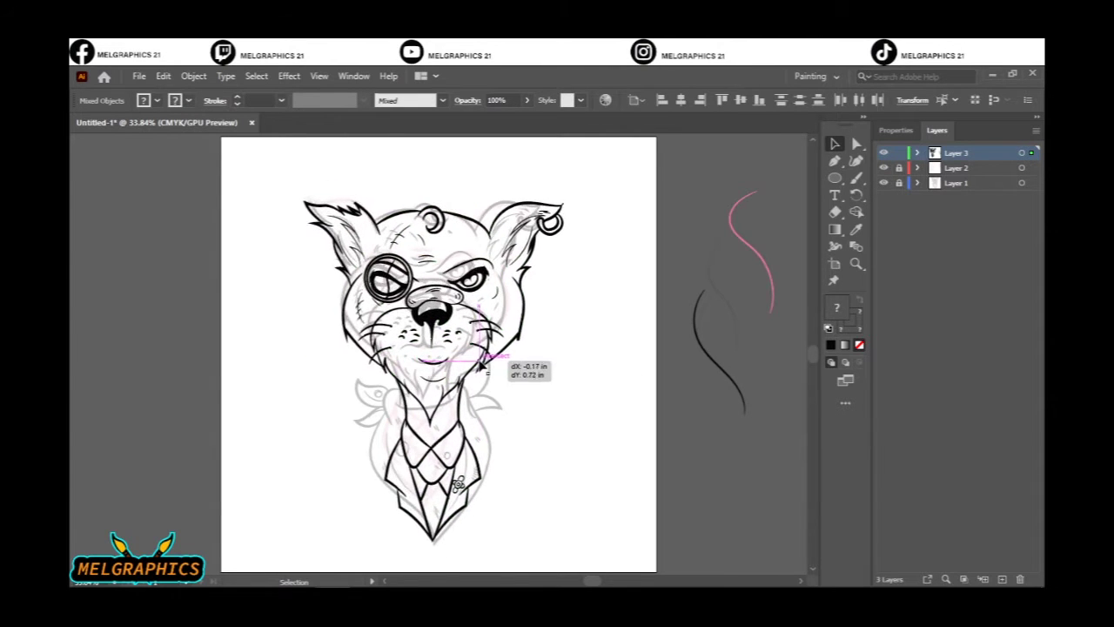
click(691, 200)
drag(883, 183, 884, 167)
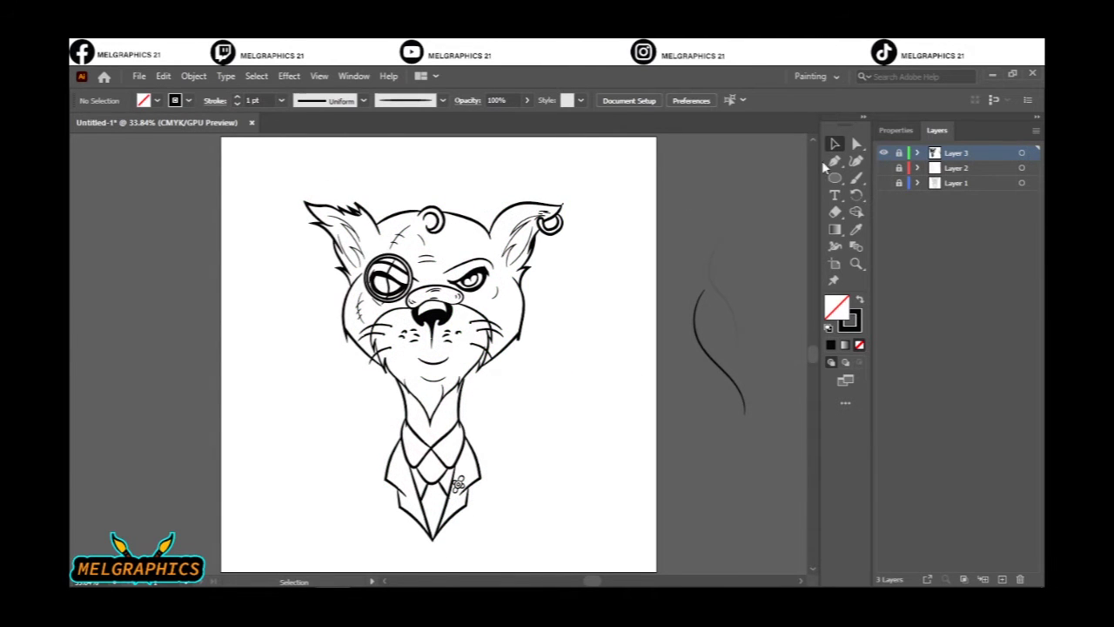
- Lock the line-art Layer 3 and paste the coloured cat reference into the file
key(ctrl+a)
click(193, 76)
click(248, 136)
click(712, 462)
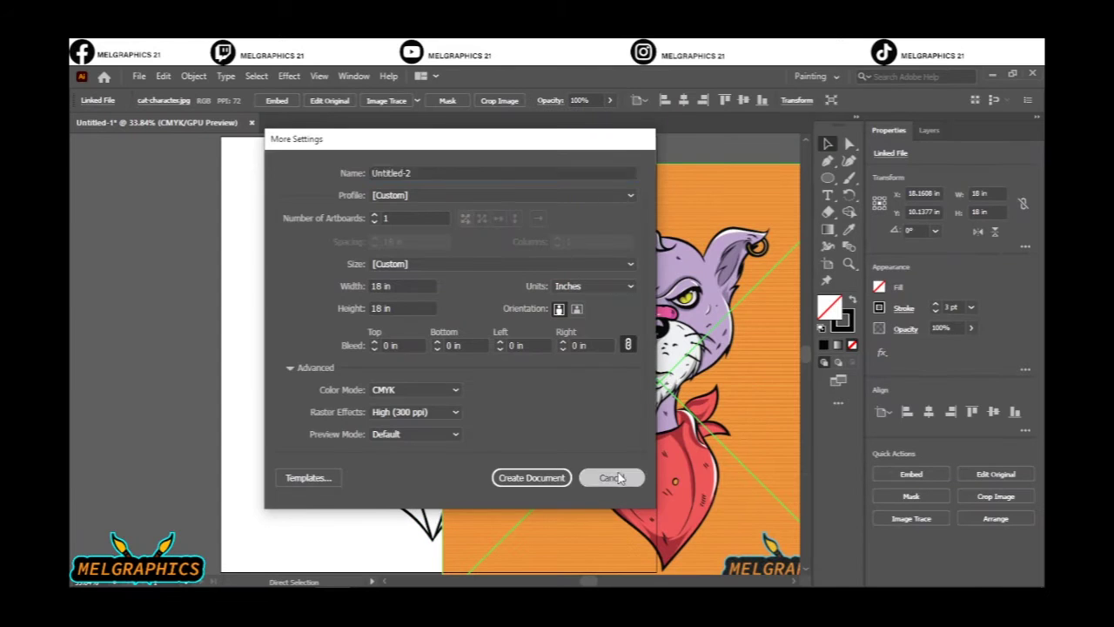
click(618, 478)
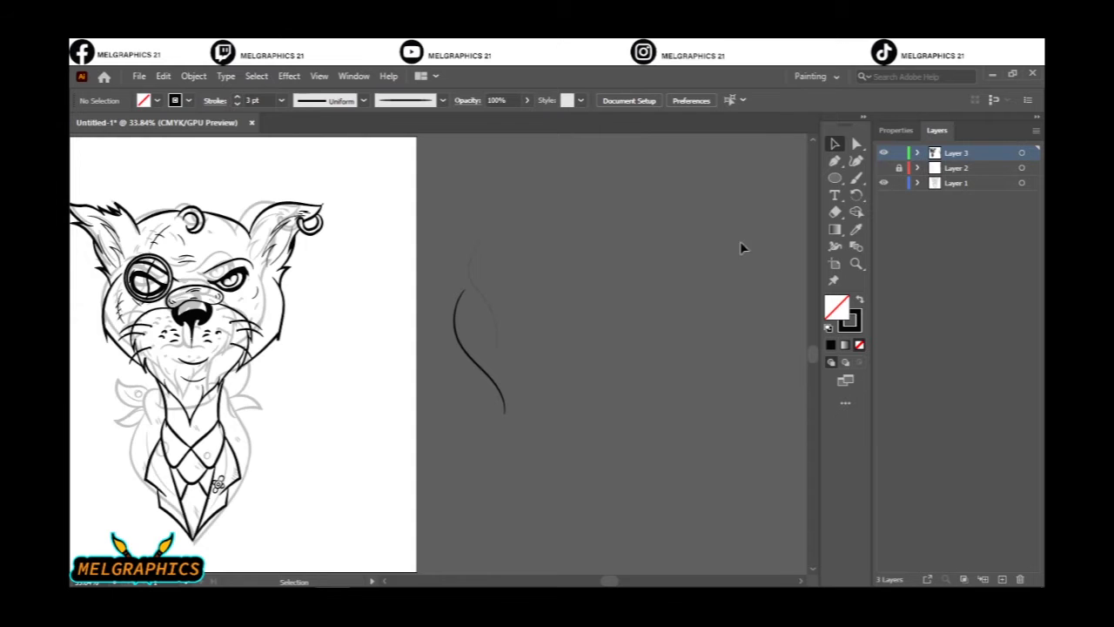
key(ctrl+v)
click(688, 353)
right_click(705, 247)
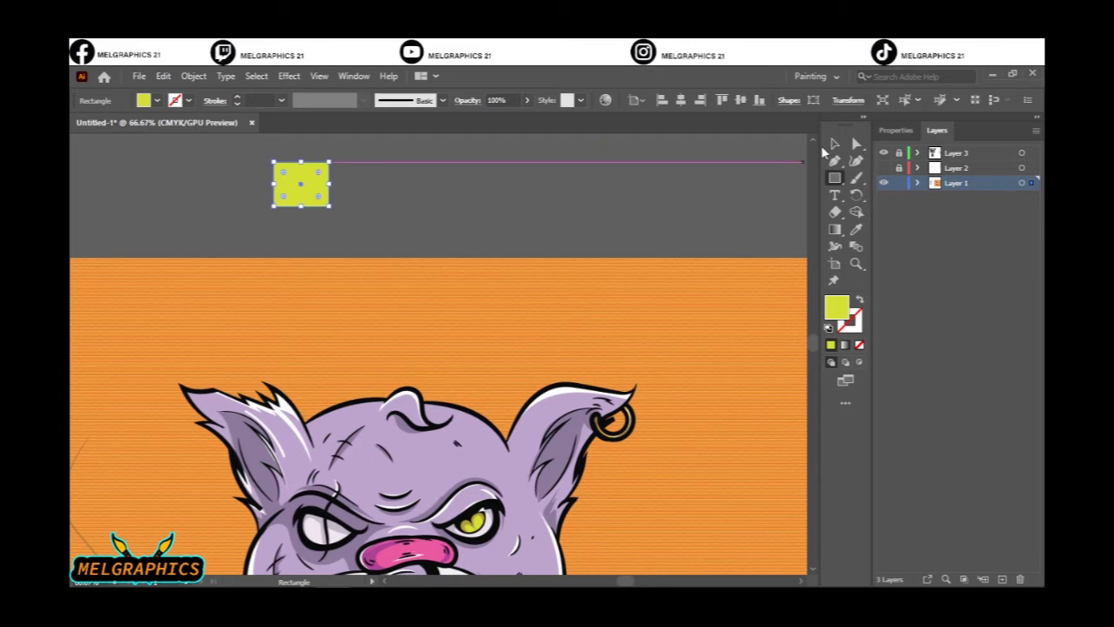
- Make a row of swatch squares with Ctrl+D and colour them from the reference using the Eyedropper
click(422, 195)
click(517, 356)
key(v)
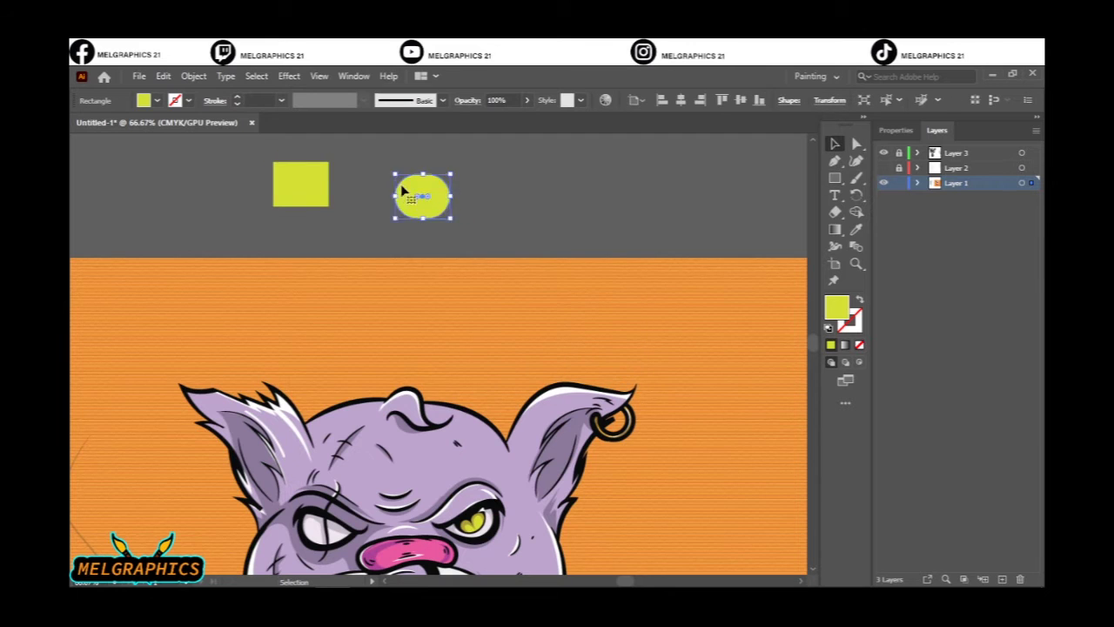
drag(374, 192, 442, 184)
click(539, 200)
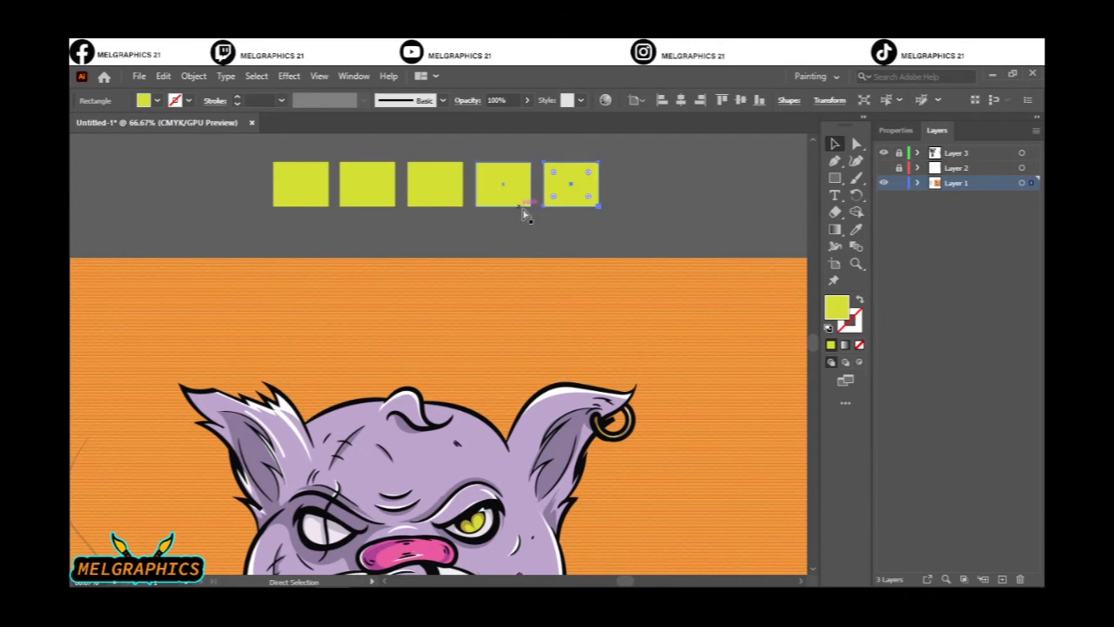
key(ctrl+d)
click(441, 258)
click(385, 199)
click(435, 199)
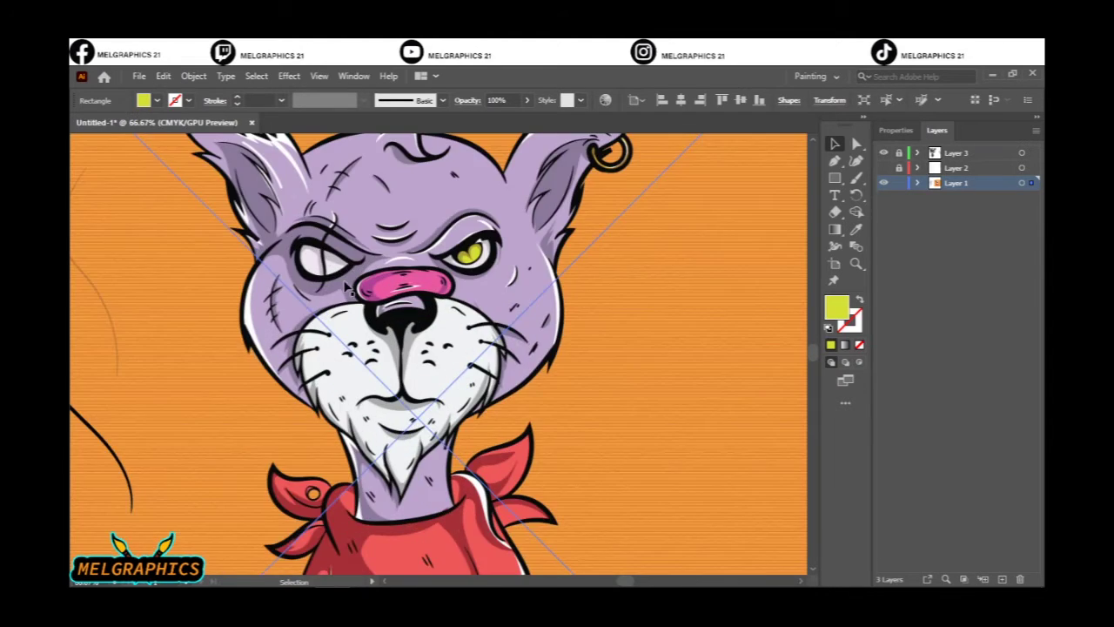
- Arrange the swatch squares into a grid, pairing light and dark shades
key(ctrl+minus)
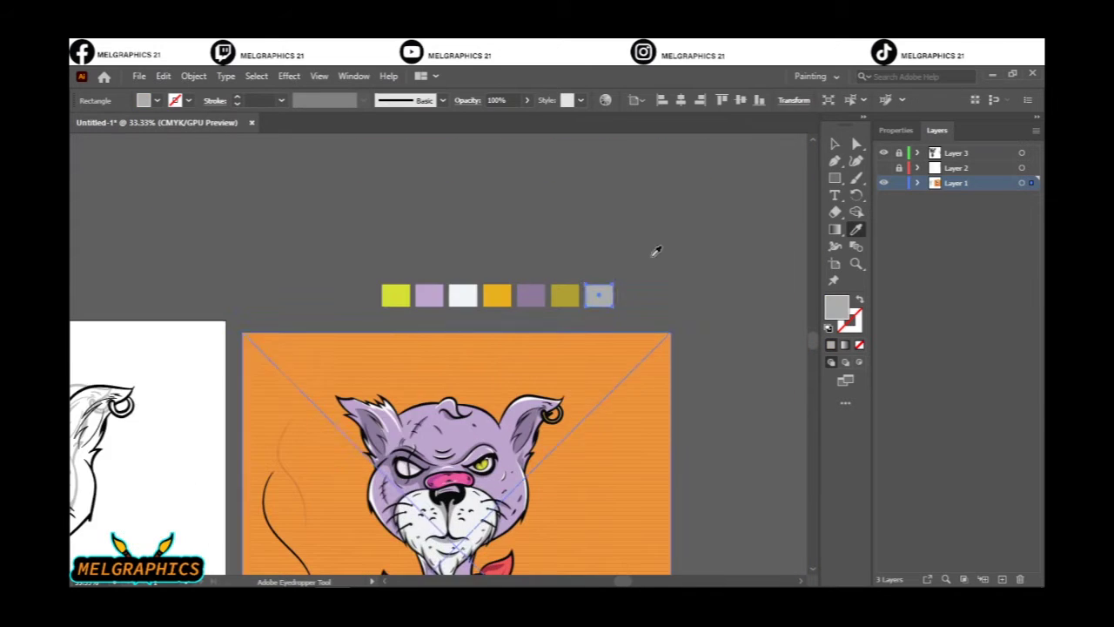
key(ctrl+plus)
key(v)
drag(410, 294, 645, 196)
drag(611, 294, 644, 250)
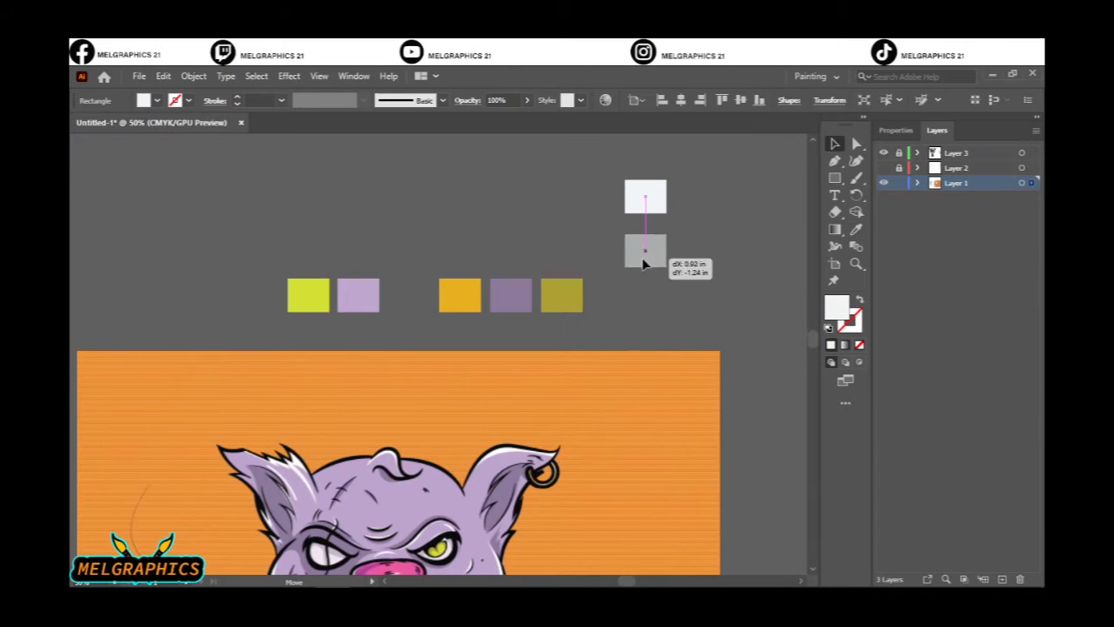
drag(308, 294, 719, 193)
drag(562, 295, 709, 249)
drag(358, 294, 567, 199)
drag(511, 296, 577, 253)
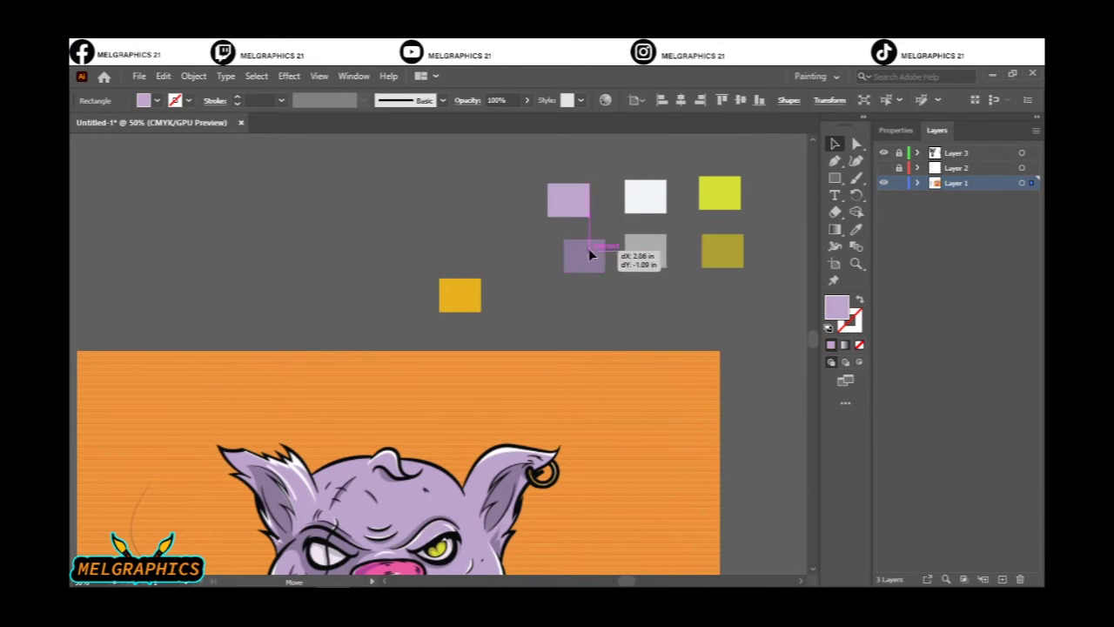
drag(459, 294, 641, 319)
click(423, 289)
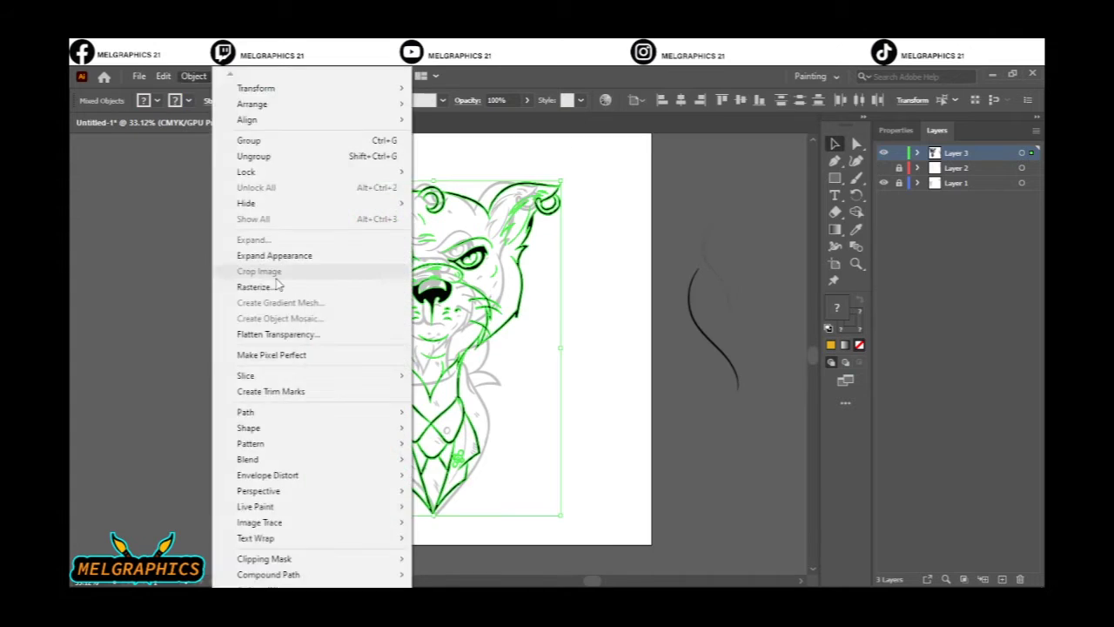
- Show the Layers panel and block in purple fur colour over the cat
click(936, 130)
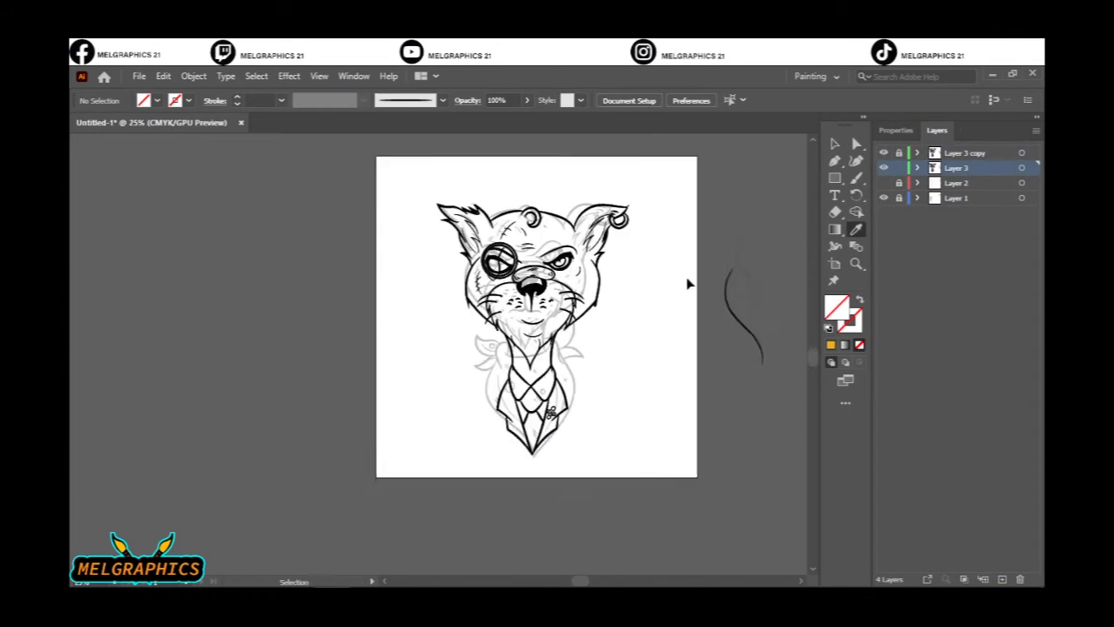
drag(292, 247, 511, 514)
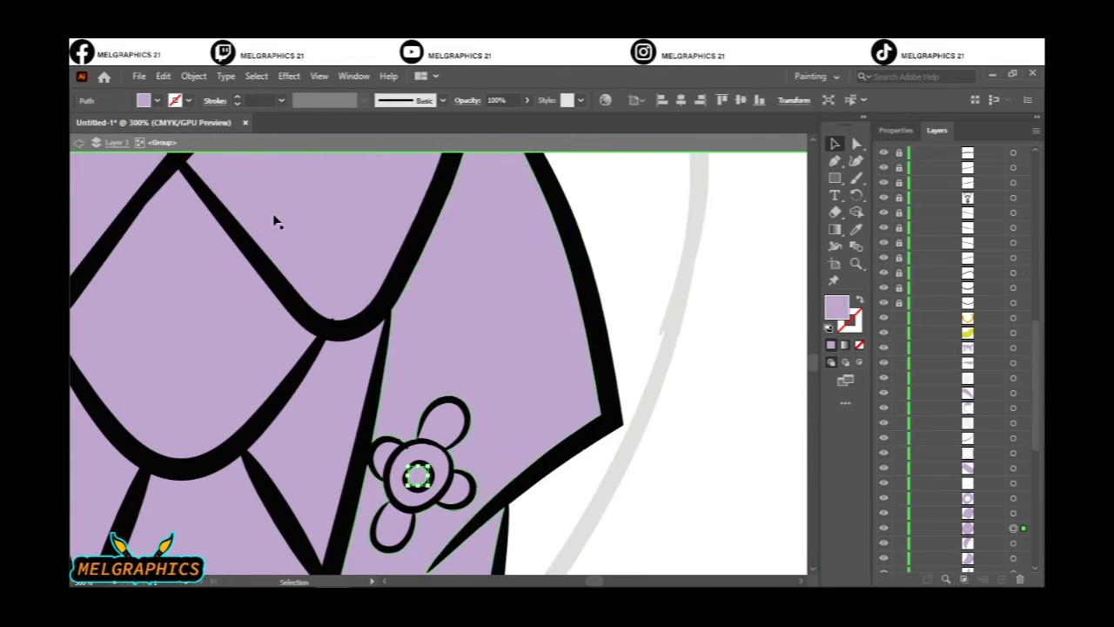
- Pick new fill colours for the suit shapes and add Layer 6 for shading
click(275, 221)
double_click(836, 306)
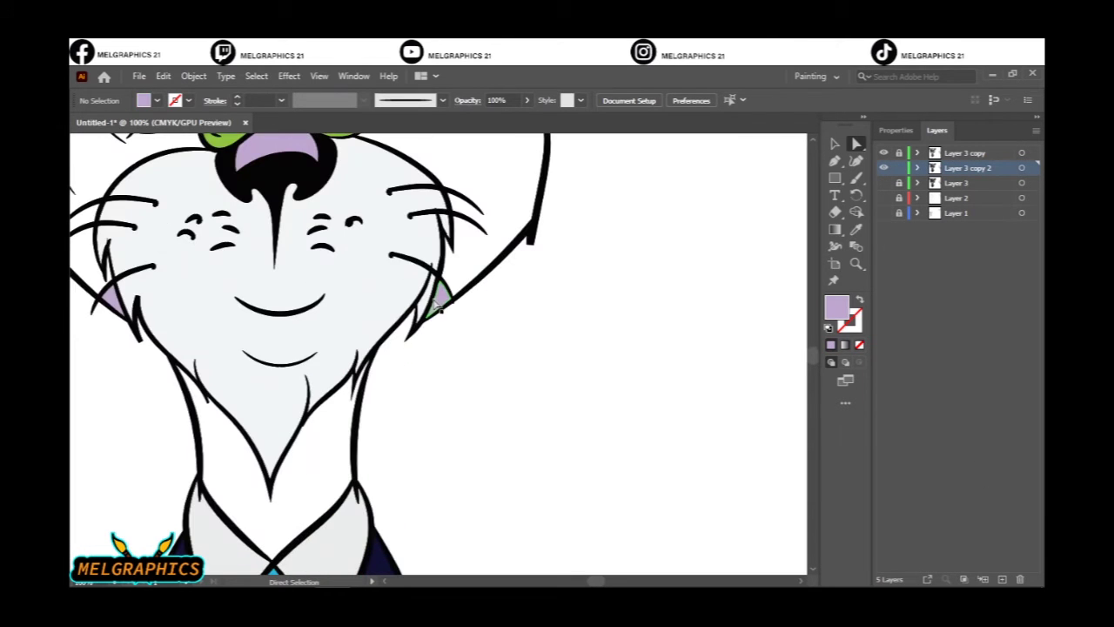
click(438, 304)
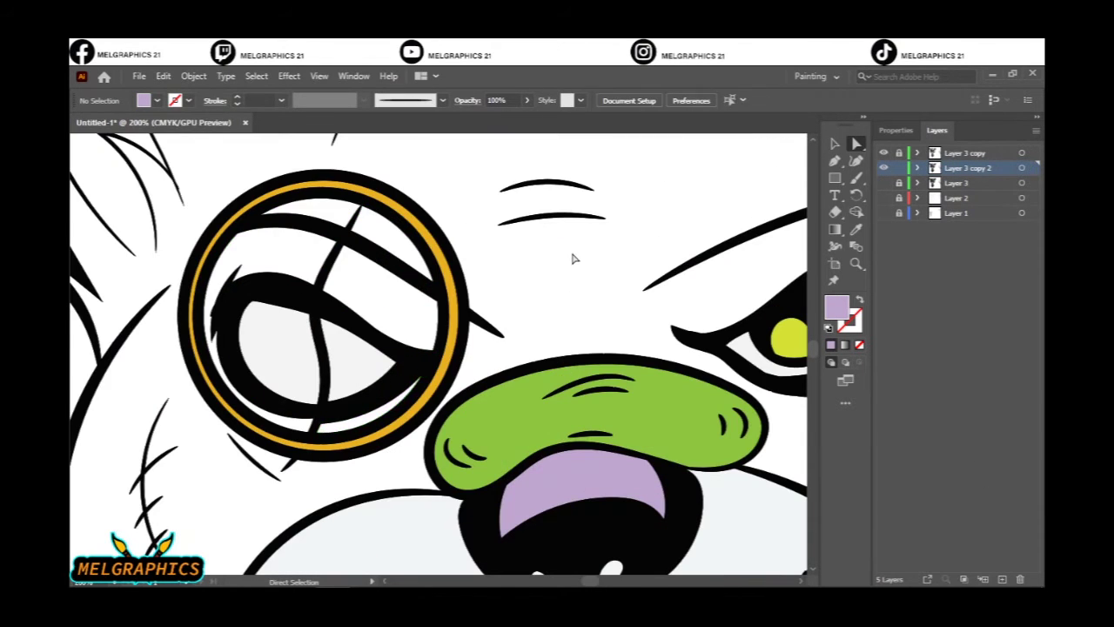
key(ctrl+l)
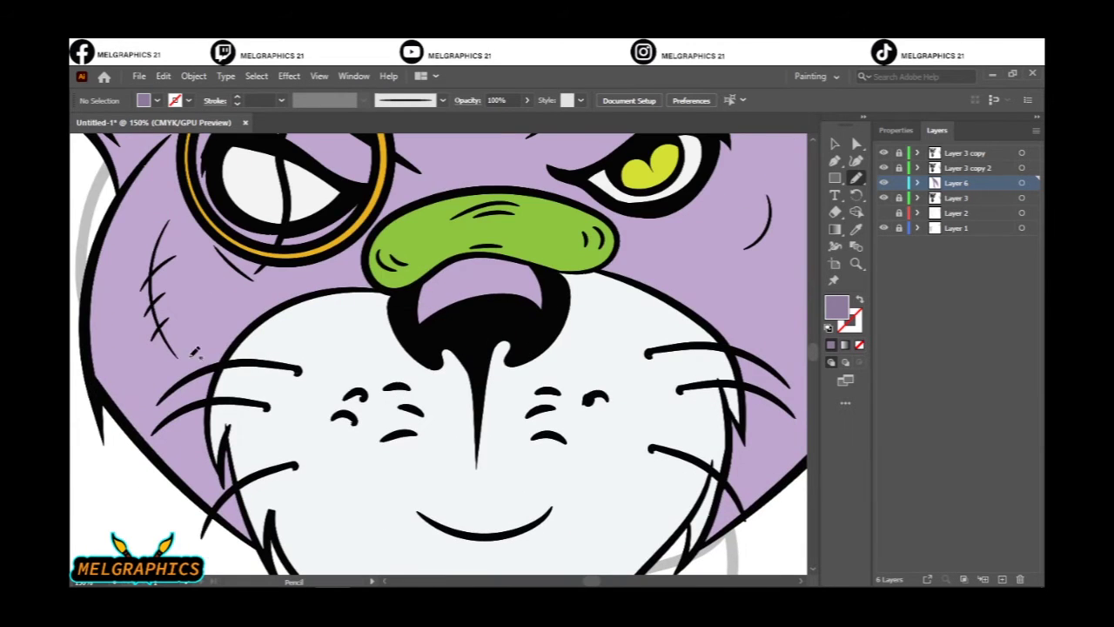
- Draw dark purple shadows along the cheek, around the nose and monocle, and inside the left ear
drag(264, 462, 233, 479)
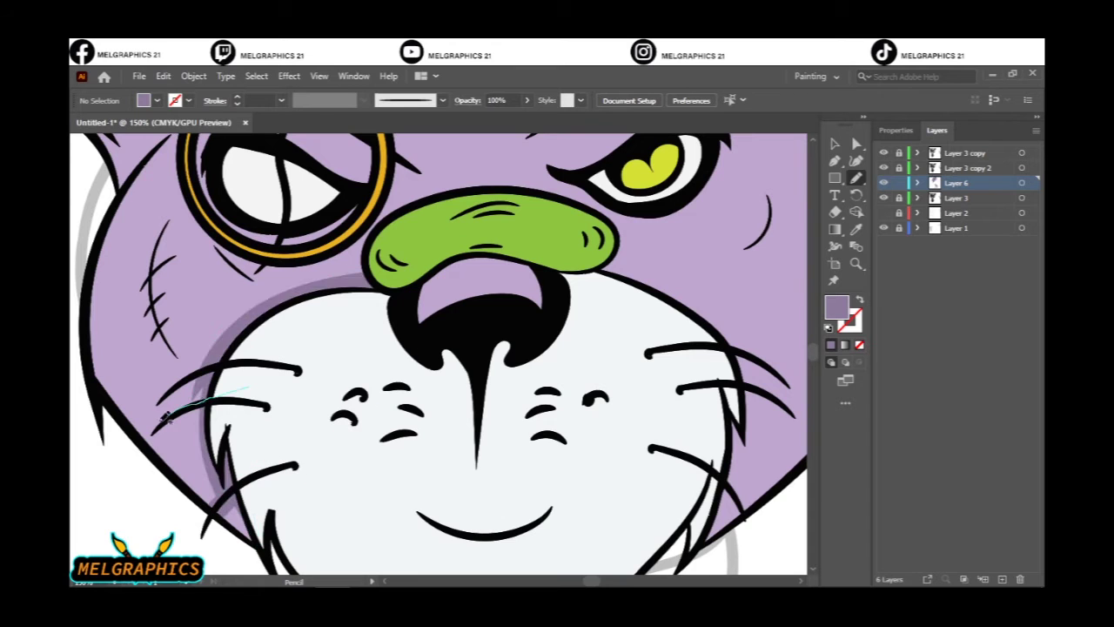
scroll(251, 414, up, 5)
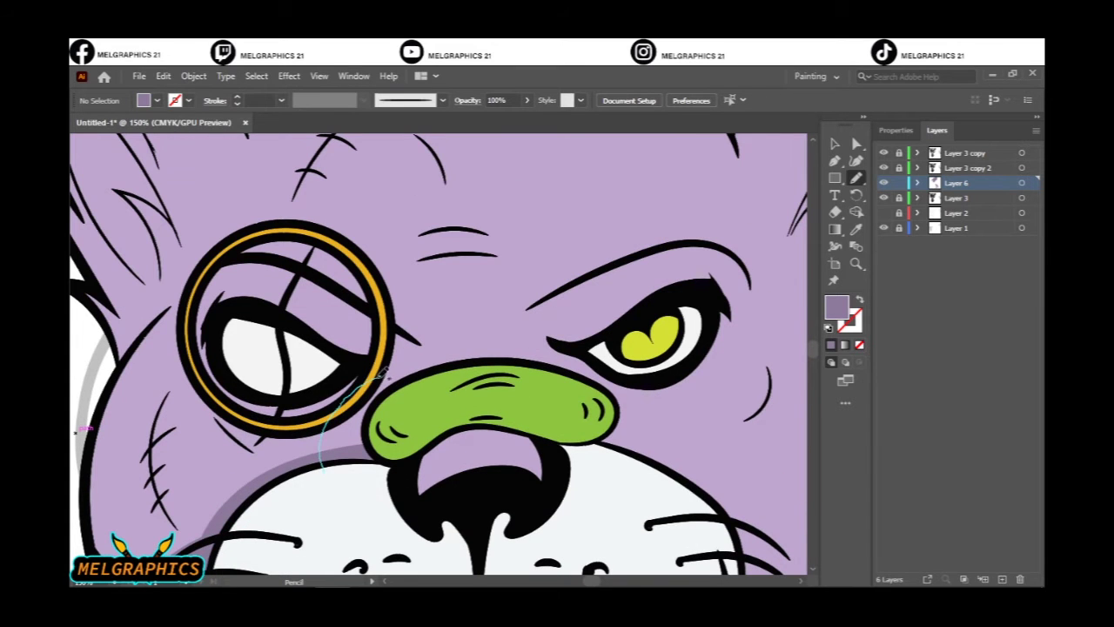
scroll(480, 448, up, 3)
drag(370, 477, 415, 434)
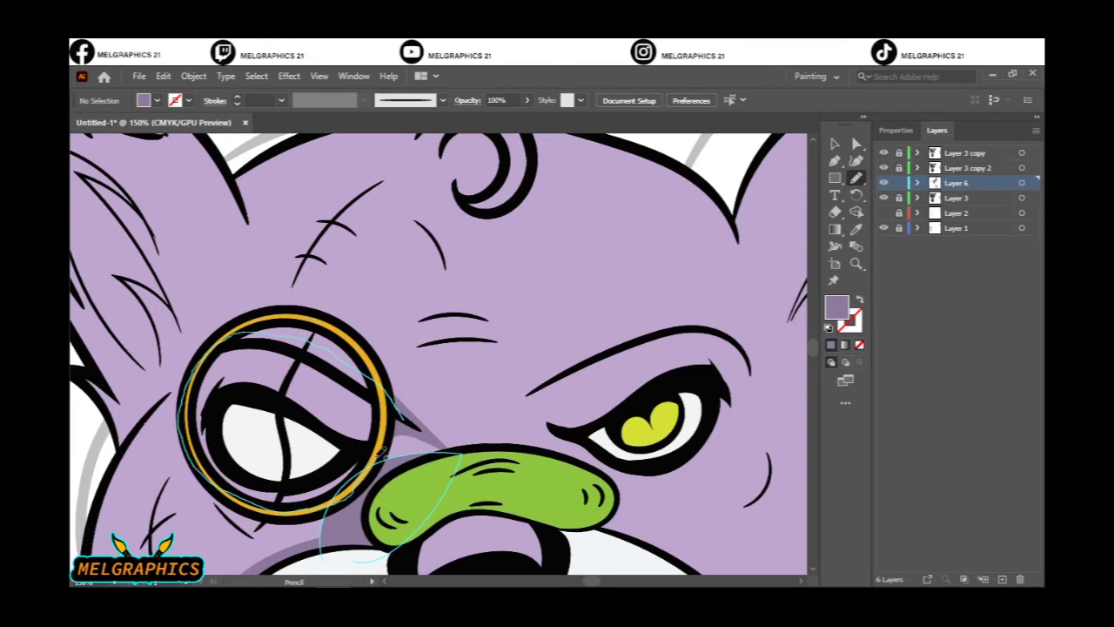
scroll(364, 380, left, 3)
scroll(364, 380, down, 2)
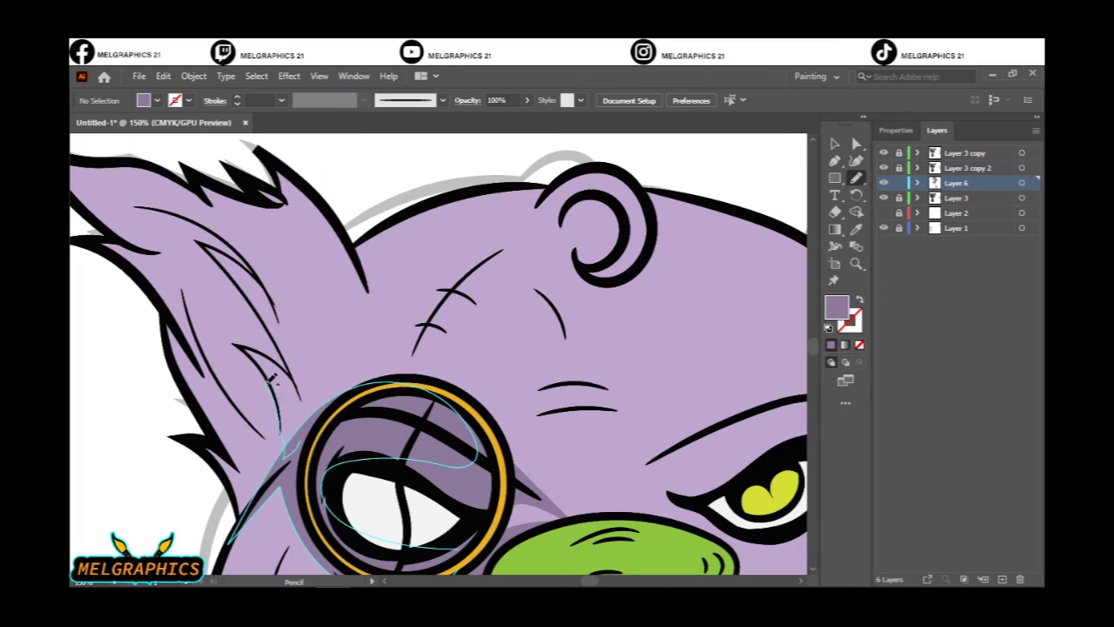
drag(270, 448, 283, 479)
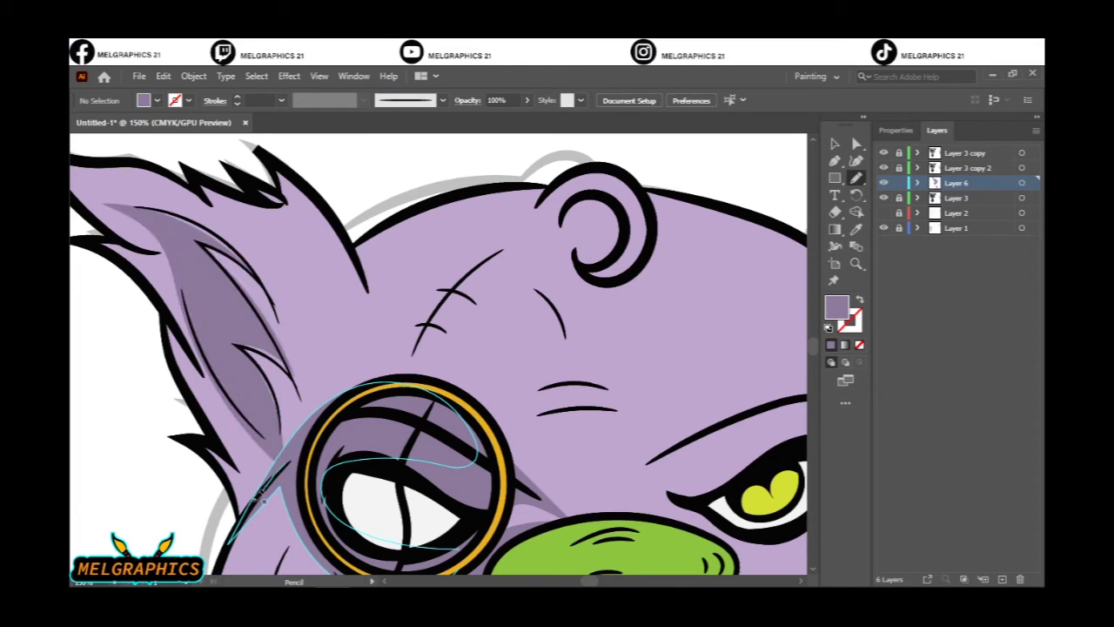
drag(115, 199, 268, 298)
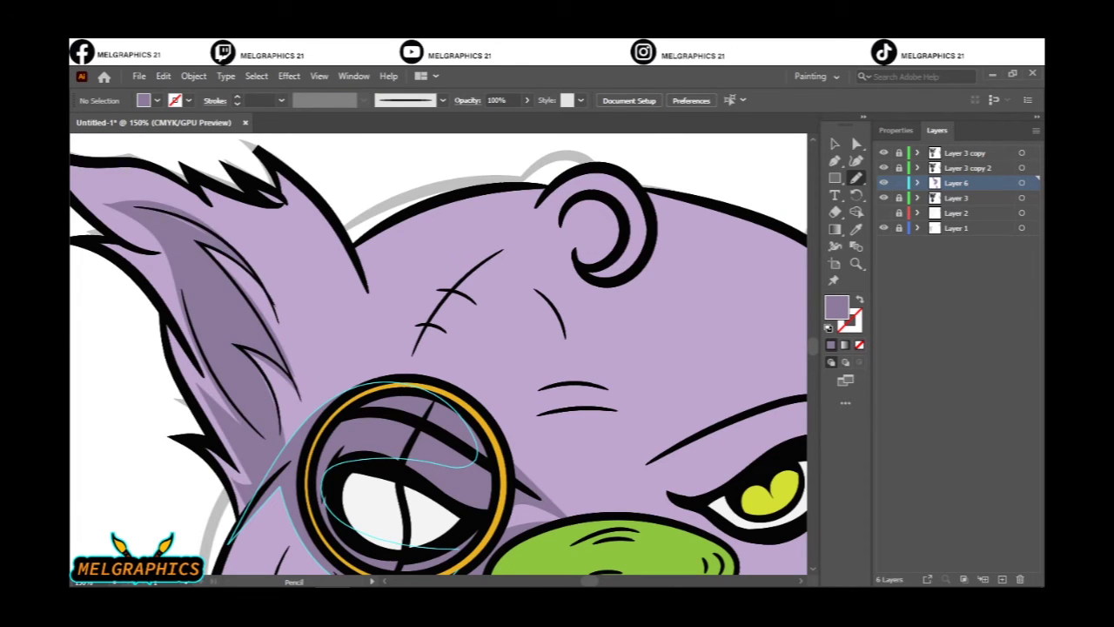
key(ctrl+0)
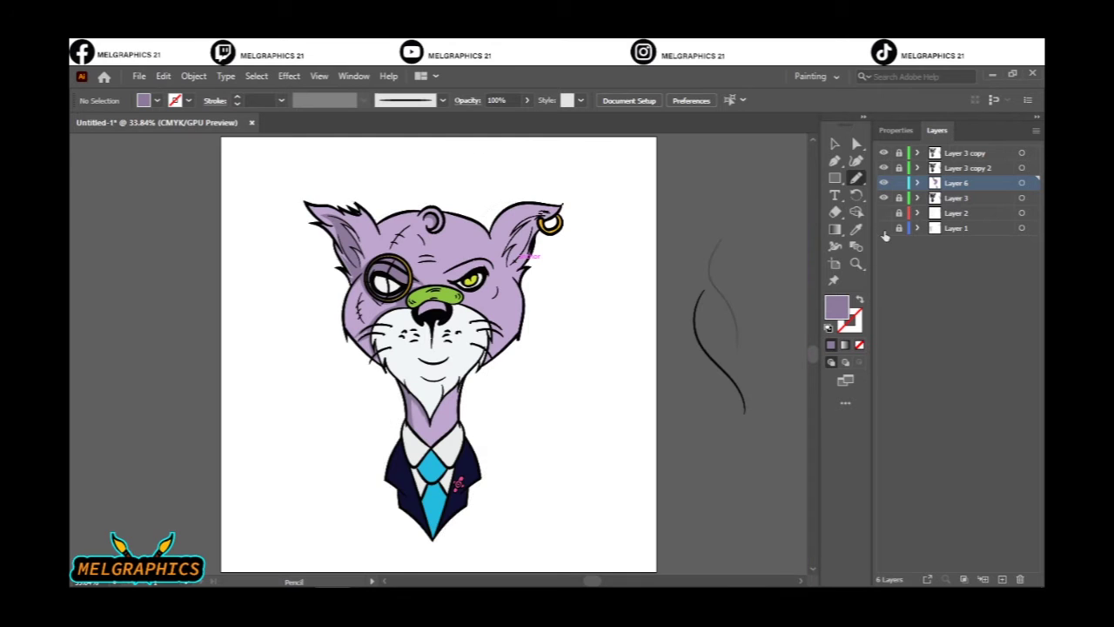
- Draw dark purple shadows around the right eye and beneath both eyebrow lines
scroll(467, 270, up, 3)
scroll(466, 270, up, 3)
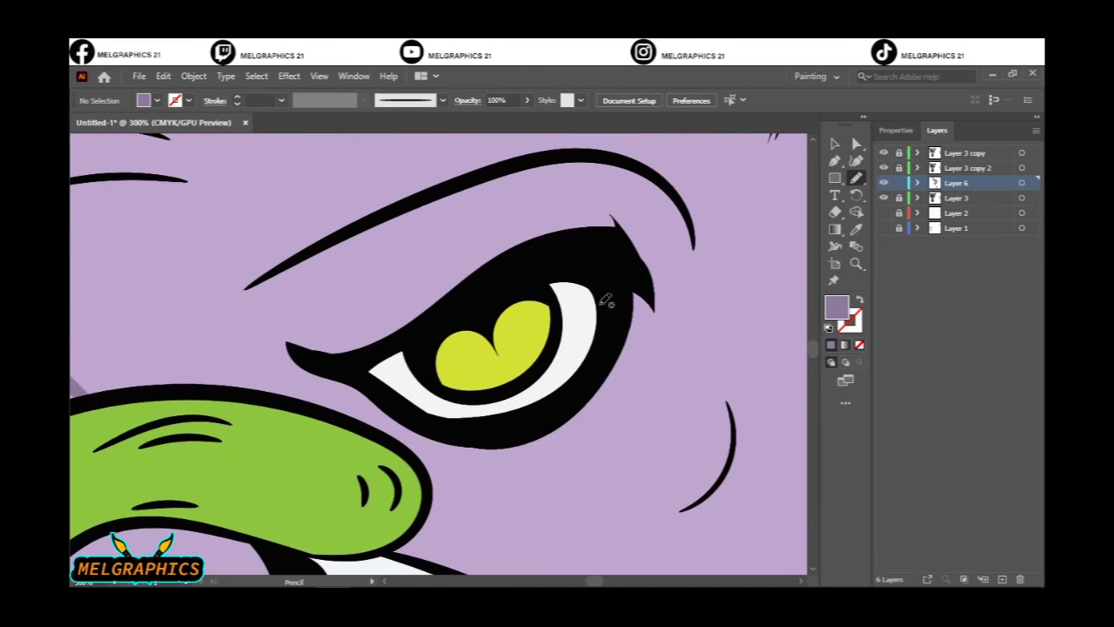
drag(604, 299, 600, 341)
drag(596, 266, 639, 286)
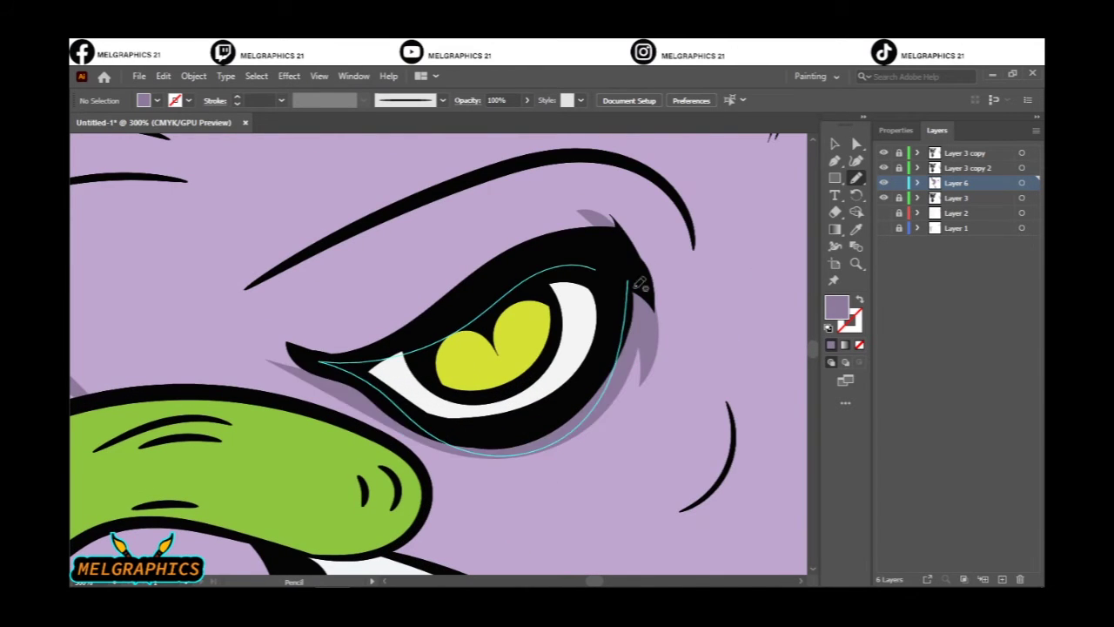
drag(367, 338, 252, 346)
scroll(475, 285, up, 3)
drag(552, 275, 554, 275)
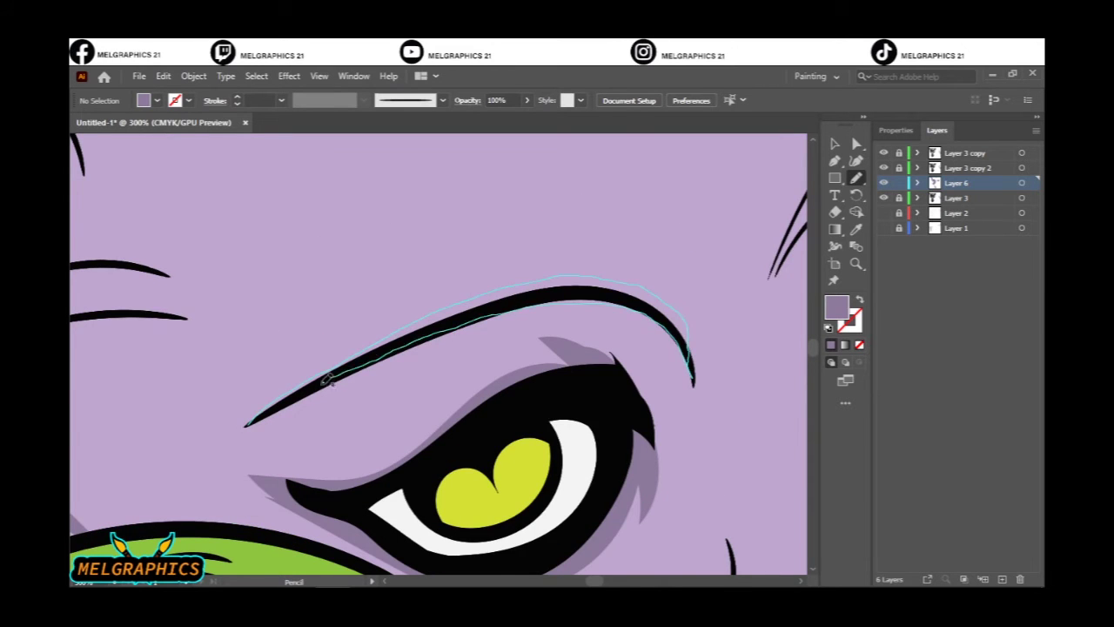
scroll(371, 366, left, 5)
drag(467, 321, 561, 317)
drag(447, 256, 548, 272)
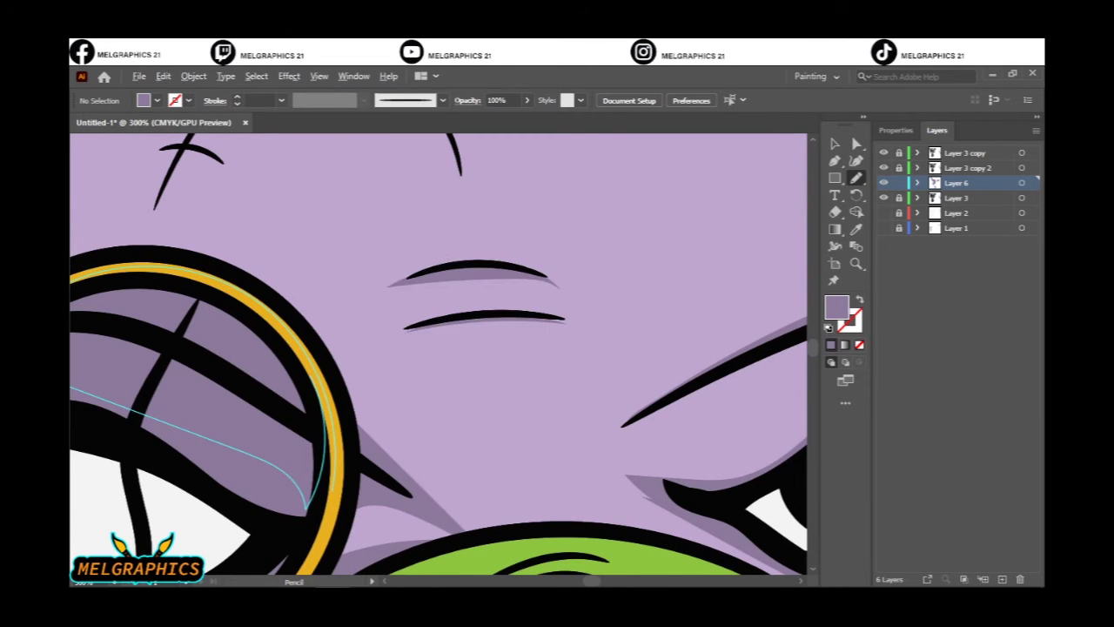
- Add dark purple shading inside the right ear and along its inner edge
key(ctrl+0)
scroll(427, 300, up, 5)
drag(429, 485, 431, 488)
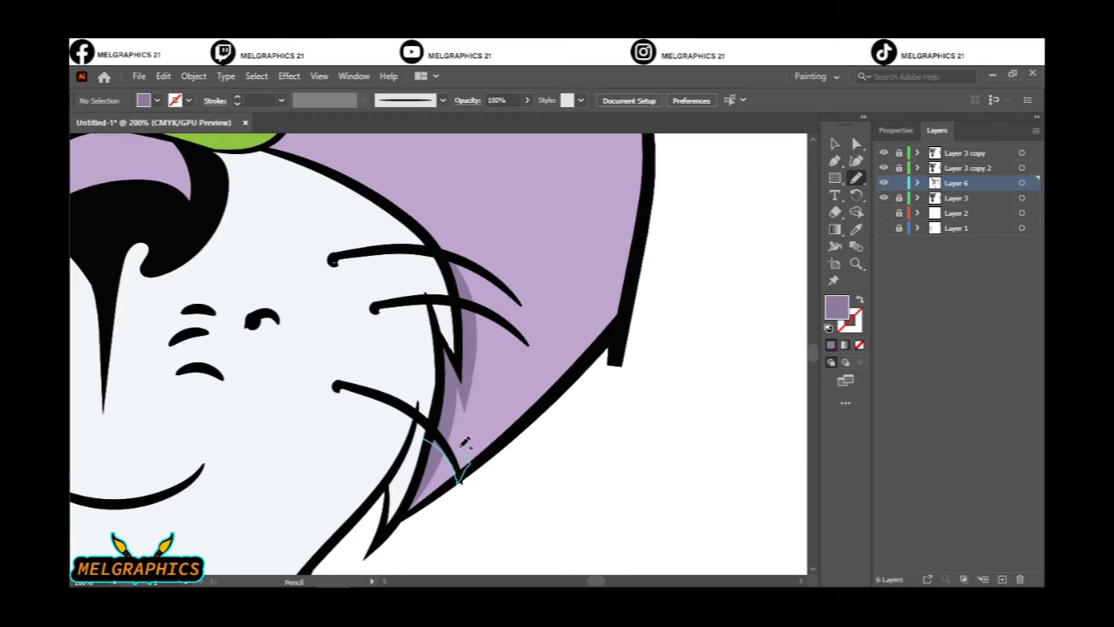
scroll(472, 261, up, 5)
scroll(398, 250, up, 5)
scroll(399, 250, down, 5)
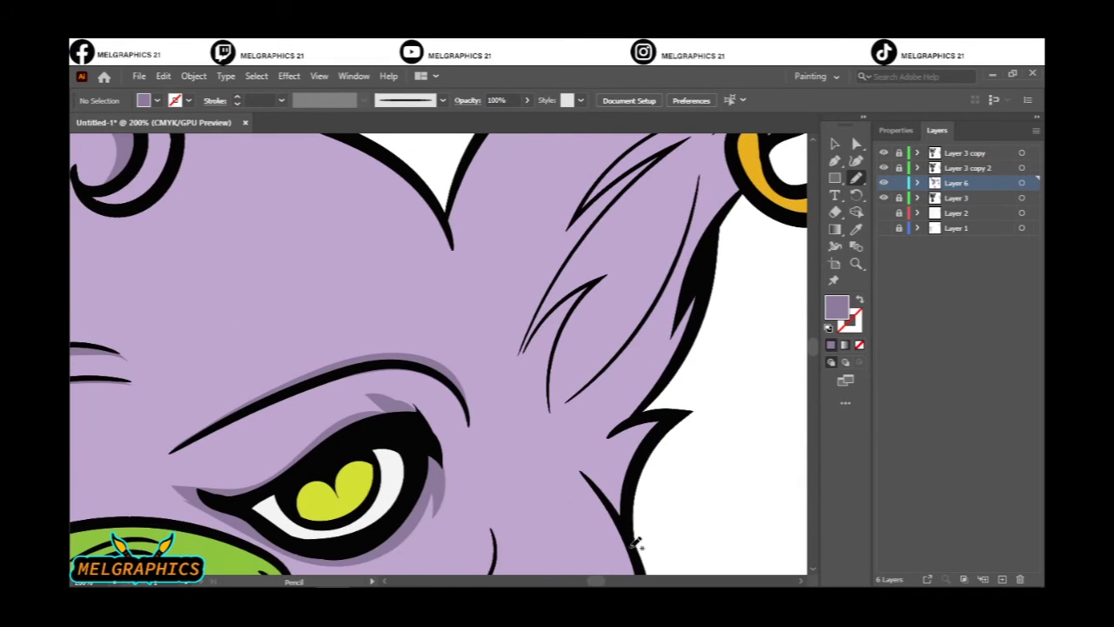
drag(625, 383, 557, 470)
scroll(553, 544, up, 5)
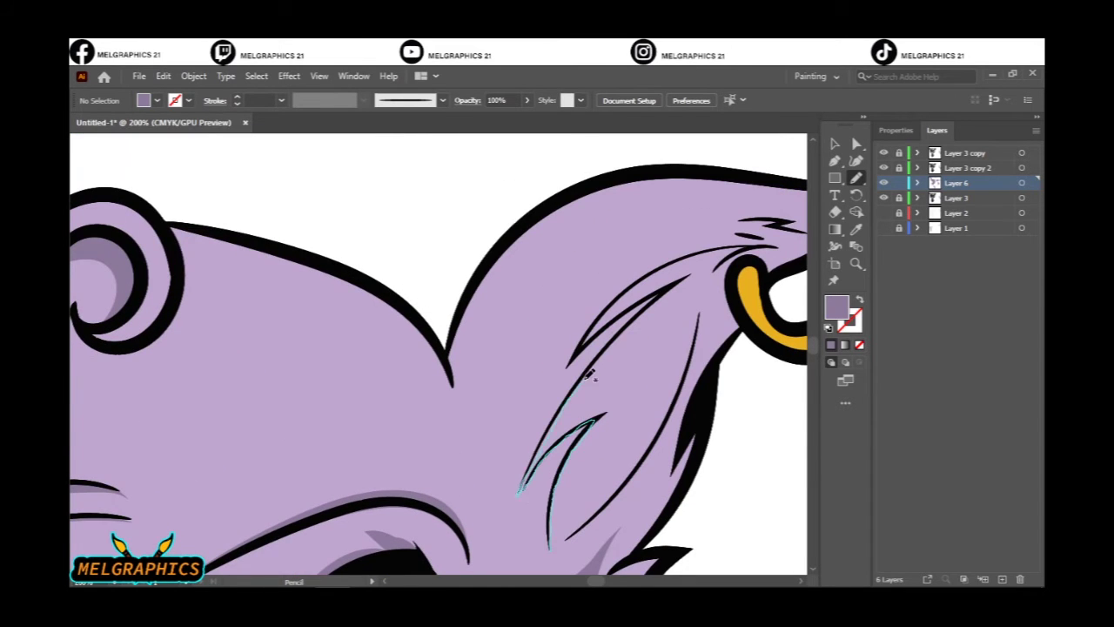
drag(748, 236, 550, 545)
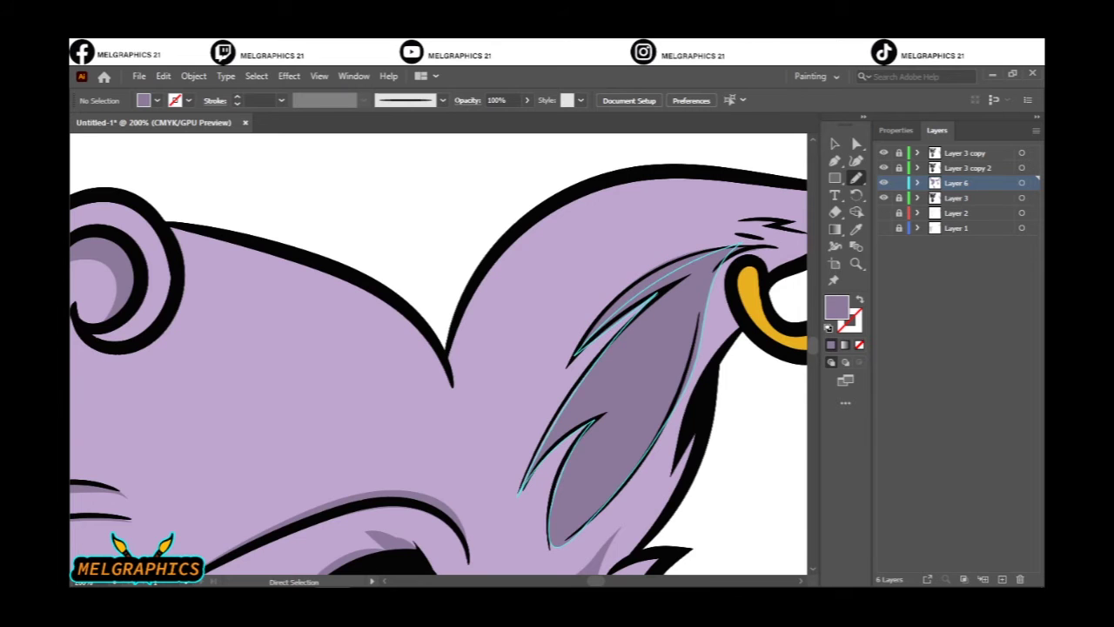
drag(609, 187, 479, 451)
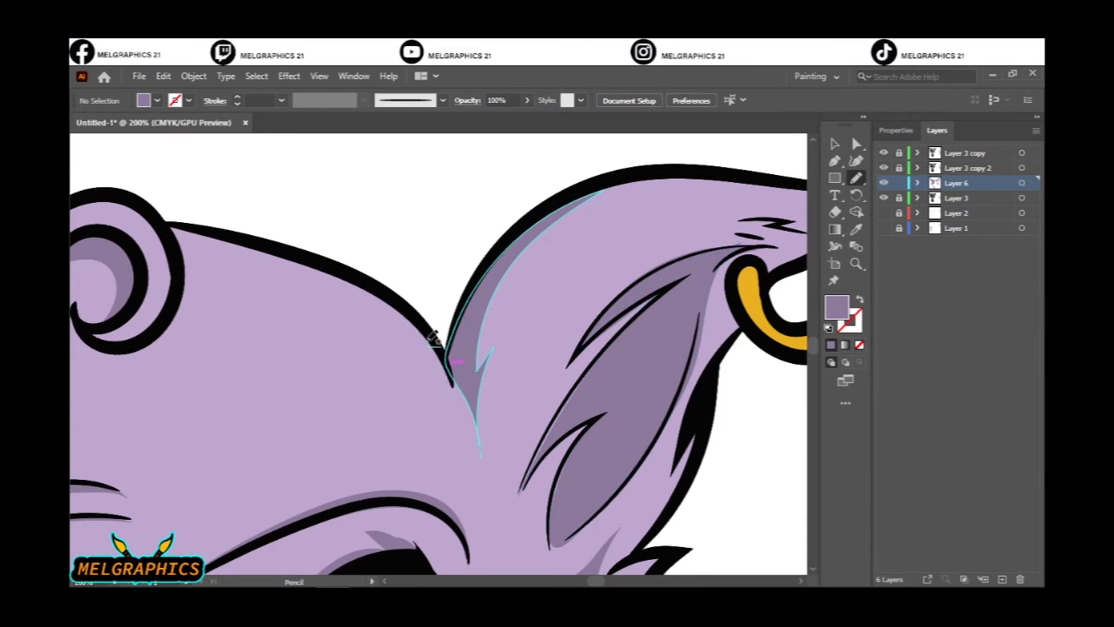
- Check the neck shadow, then shade beside the cheek stitches and under the forehead marks
key(ctrl+0)
scroll(376, 228, up, 5)
scroll(364, 218, up, 1)
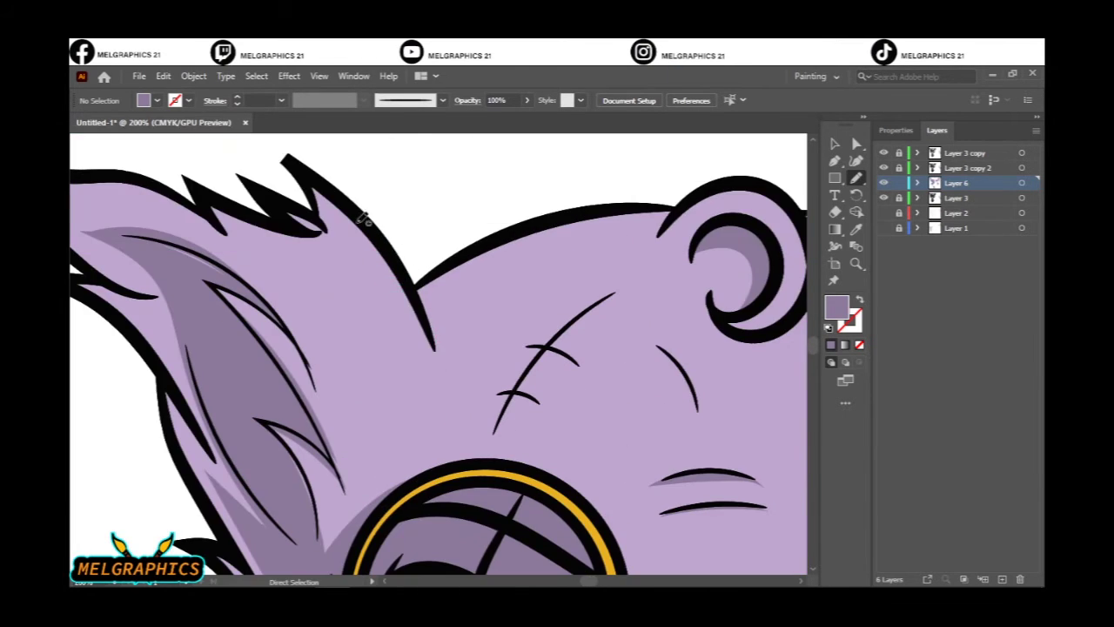
key(ctrl+0)
scroll(452, 483, up, 5)
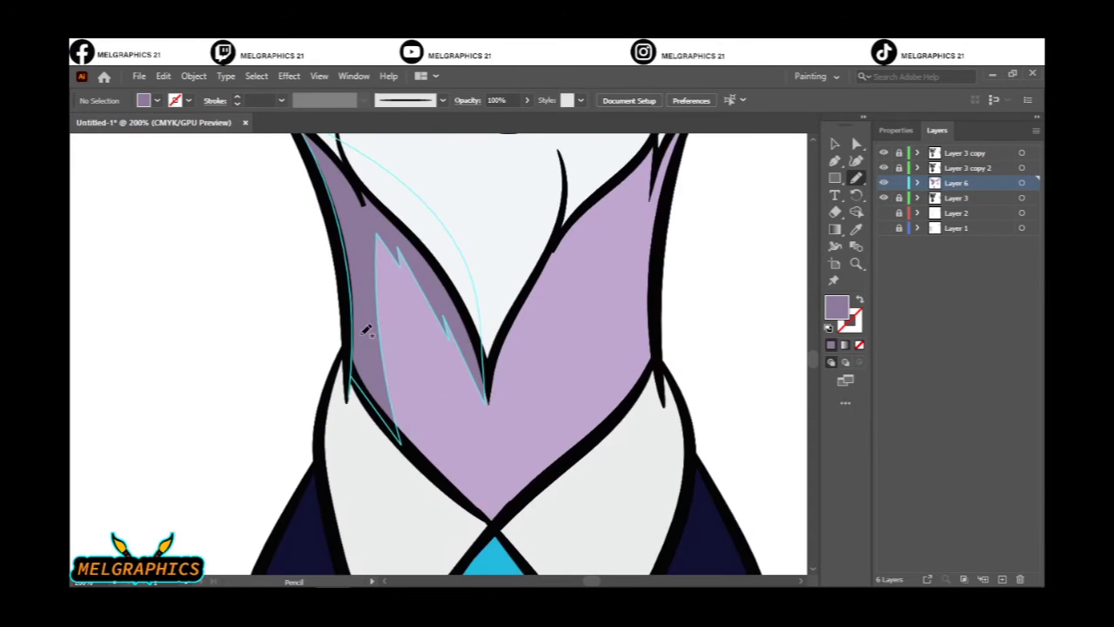
key(ctrl+0)
scroll(367, 299, up, 6)
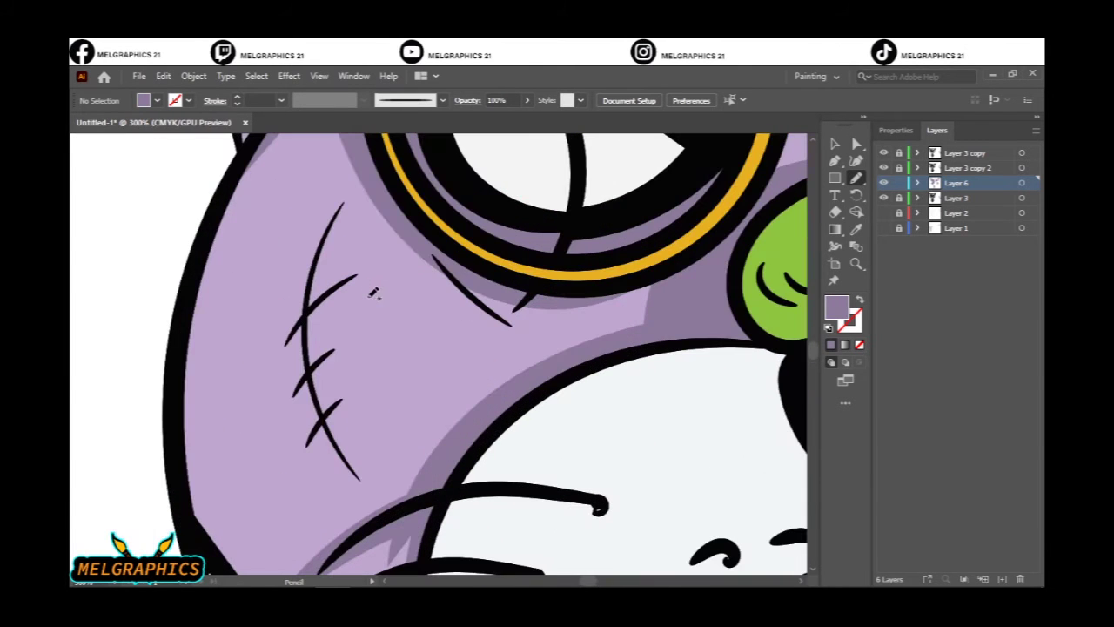
drag(343, 339, 296, 374)
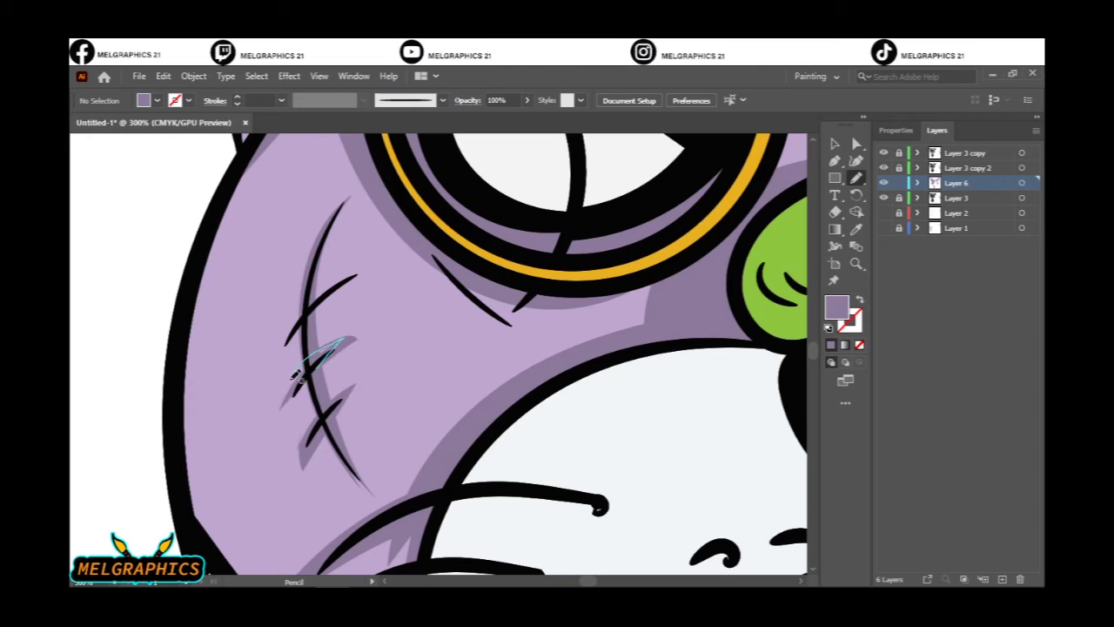
scroll(492, 282, down, 5)
scroll(388, 352, up, 2)
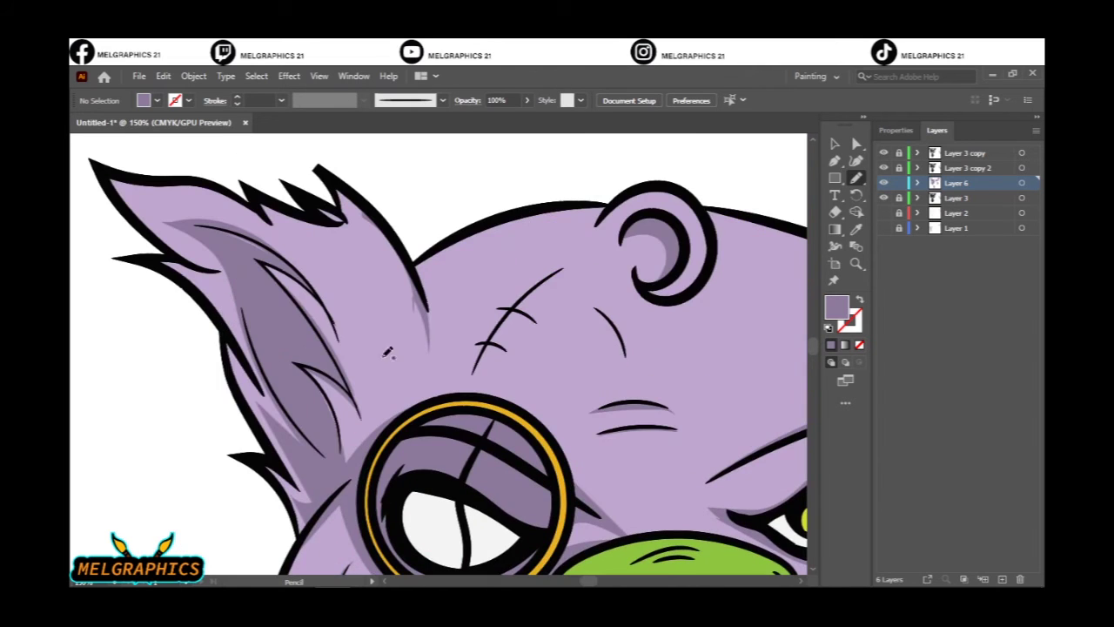
drag(466, 348, 503, 340)
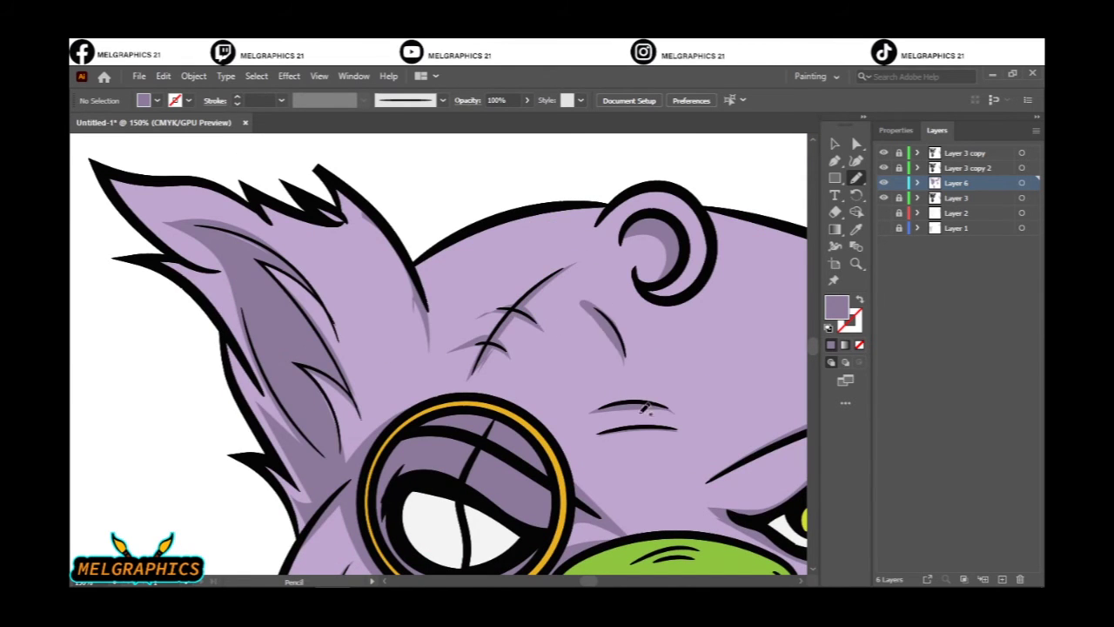
scroll(621, 313, down, 5)
scroll(552, 323, up, 6)
- Finish the shadow under the forehead lines and create a new layer for grey shading
drag(553, 320, 554, 318)
key(ctrl+0)
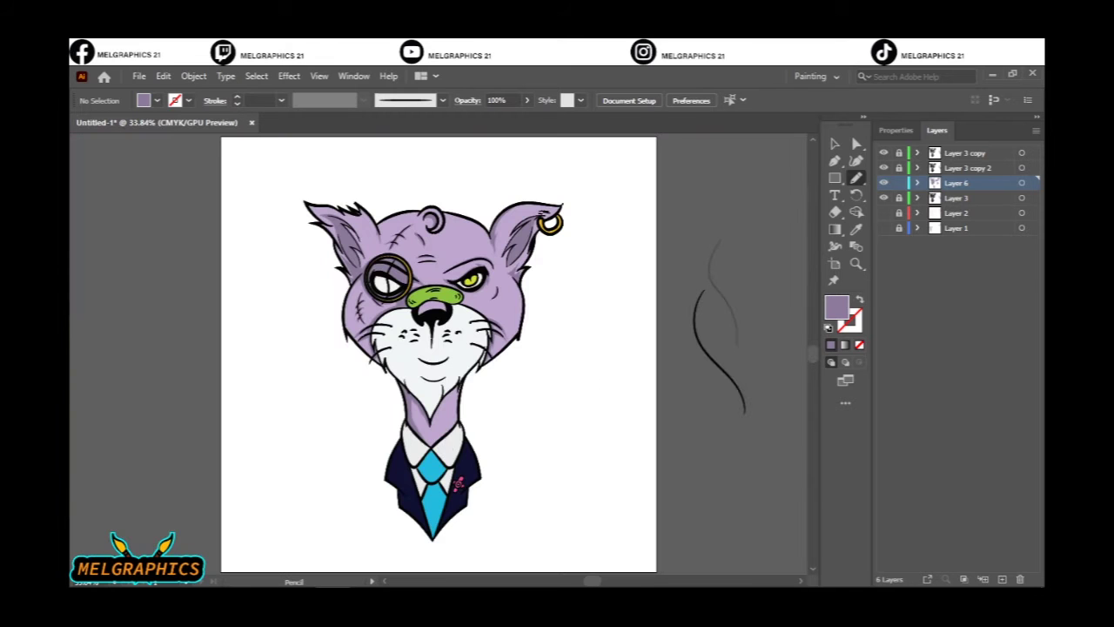
key(ctrl+l)
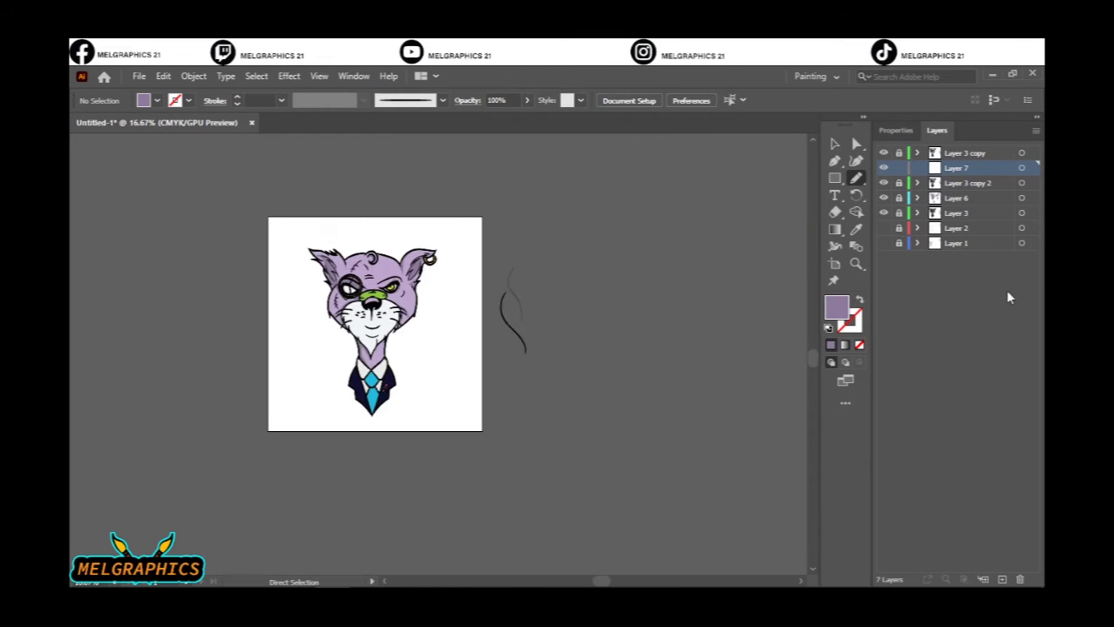
key(ctrl+minus)
scroll(373, 379, up, 5)
scroll(373, 379, up, 5)
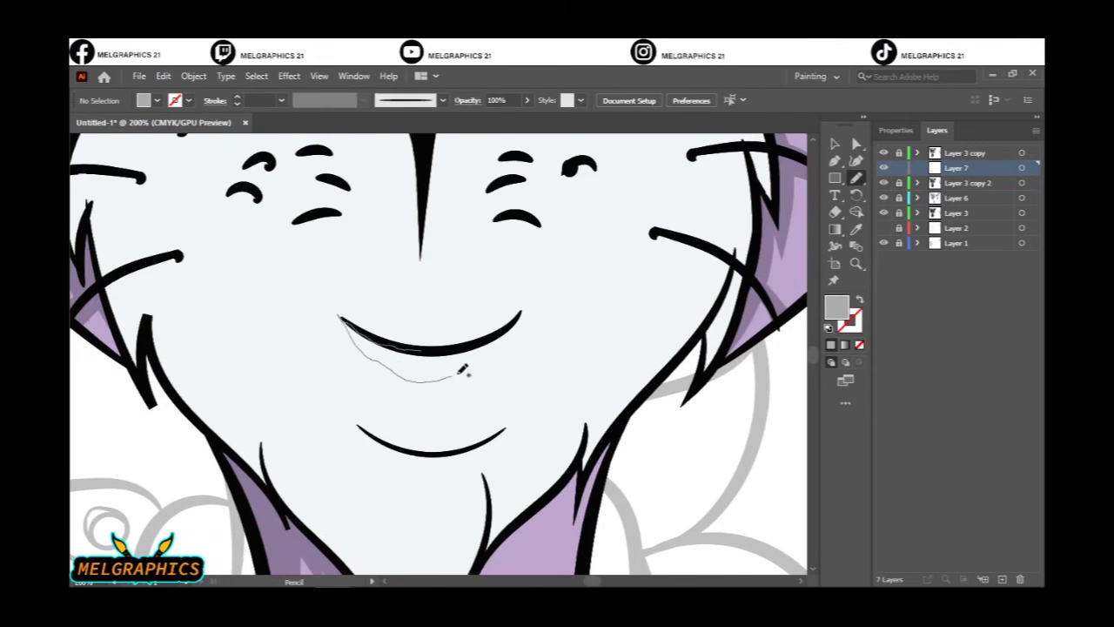
- Draw grey shading under the mouth, under the chin curve and down the nose
drag(464, 373, 520, 315)
scroll(339, 370, down, 3)
drag(361, 325, 507, 325)
key(ctrl+minus)
key(ctrl+minus)
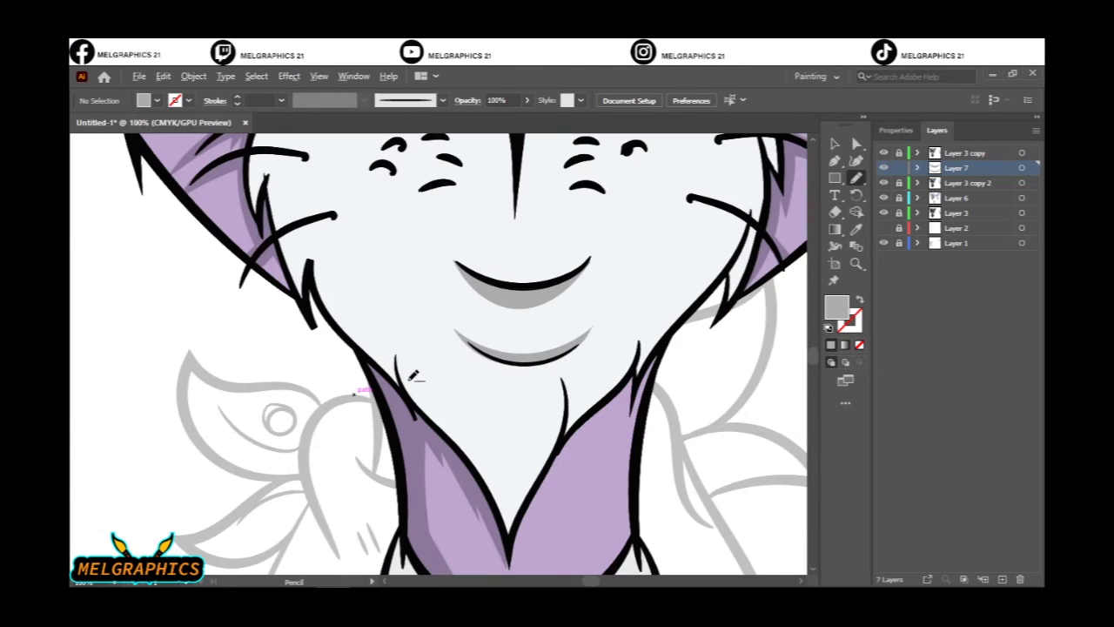
scroll(363, 407, up, 4)
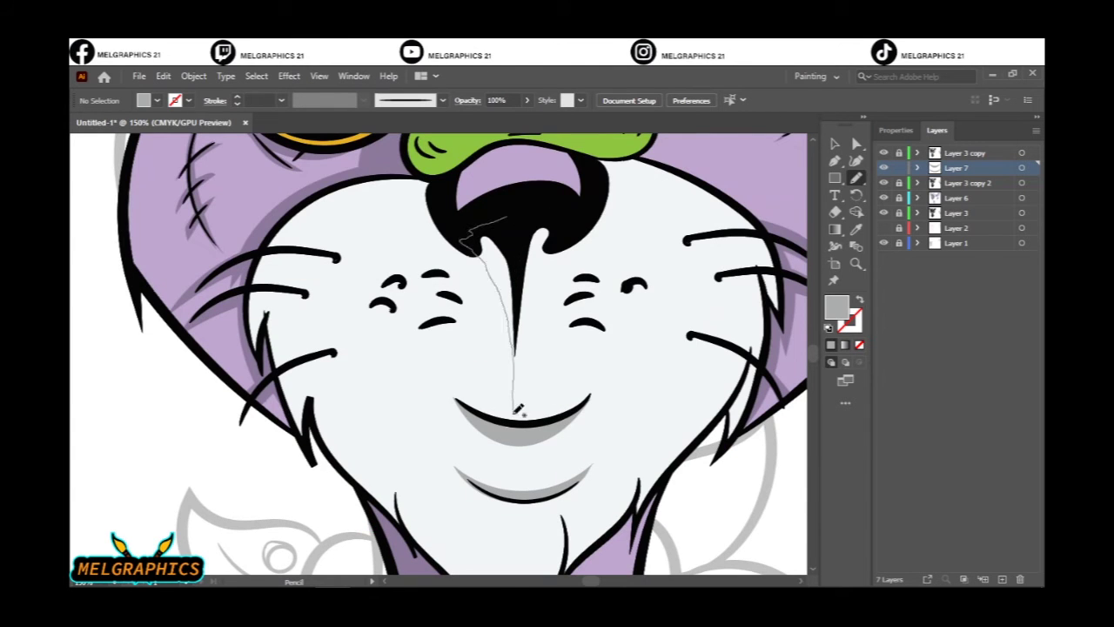
drag(517, 409, 562, 240)
- Add grey fur shading on the chin, the right cheek edge and under the right whiskers
scroll(394, 348, left, 2)
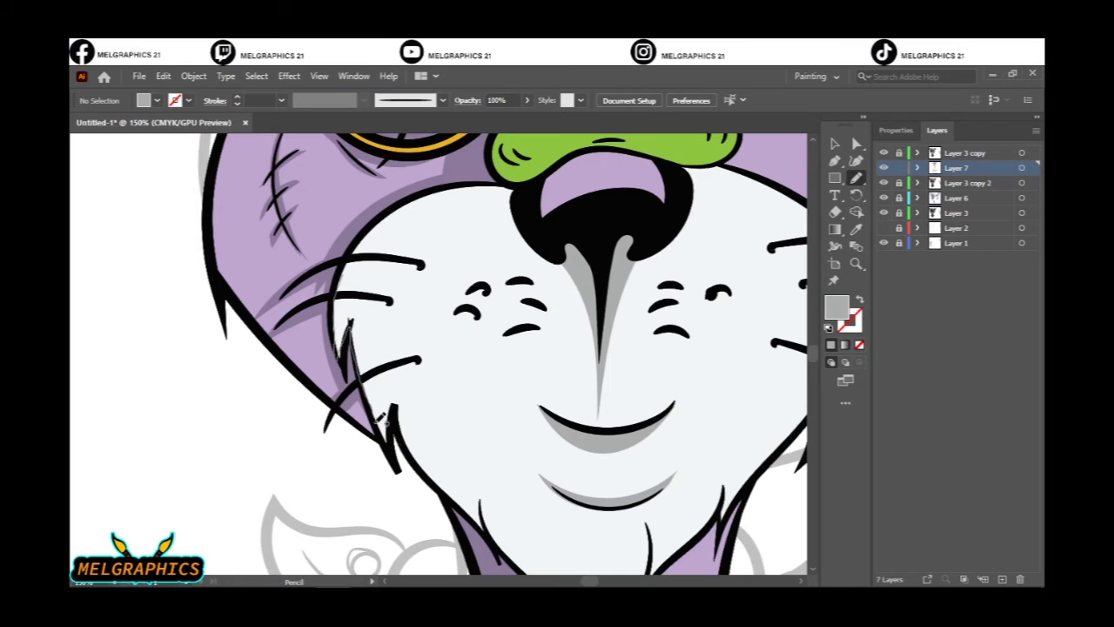
scroll(381, 220, down, 3)
scroll(381, 219, right, 5)
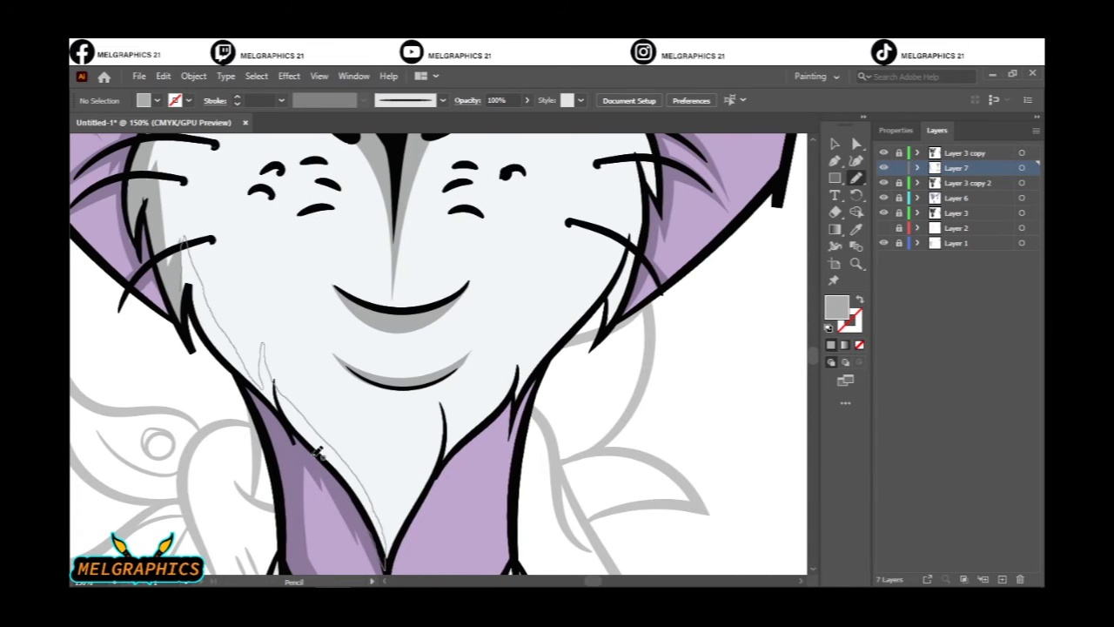
drag(431, 498, 440, 402)
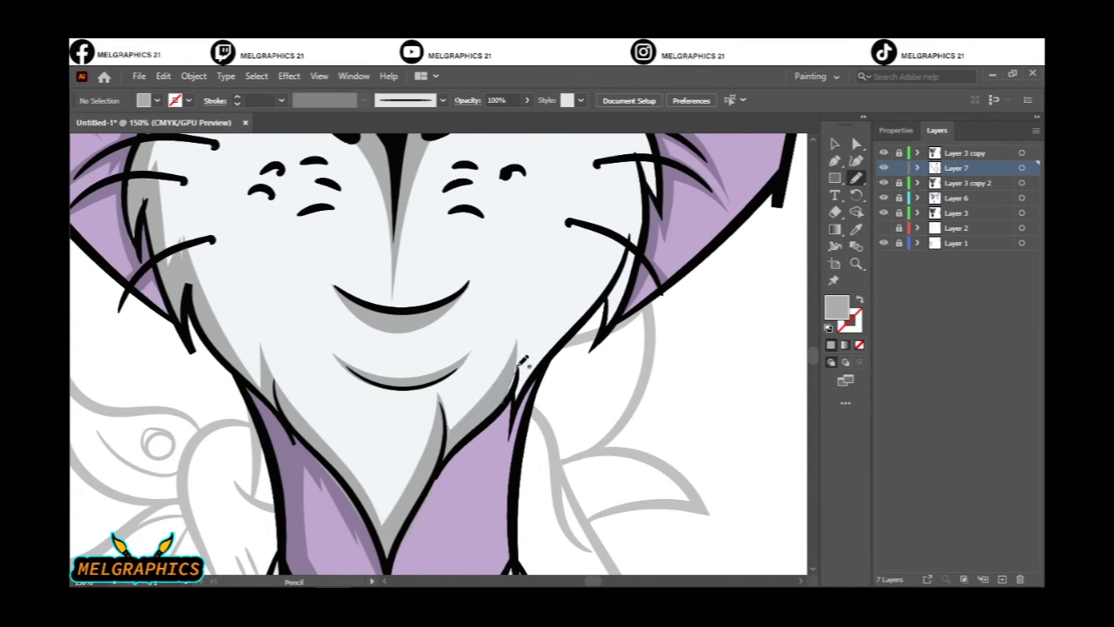
drag(581, 327, 523, 357)
scroll(530, 329, up, 2)
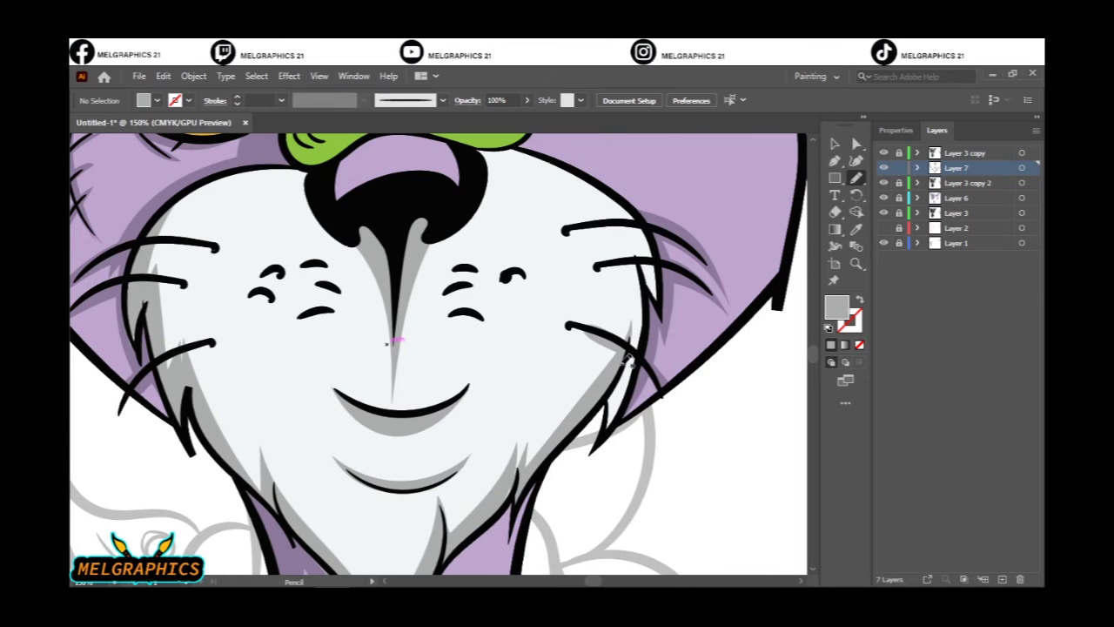
drag(654, 318, 614, 258)
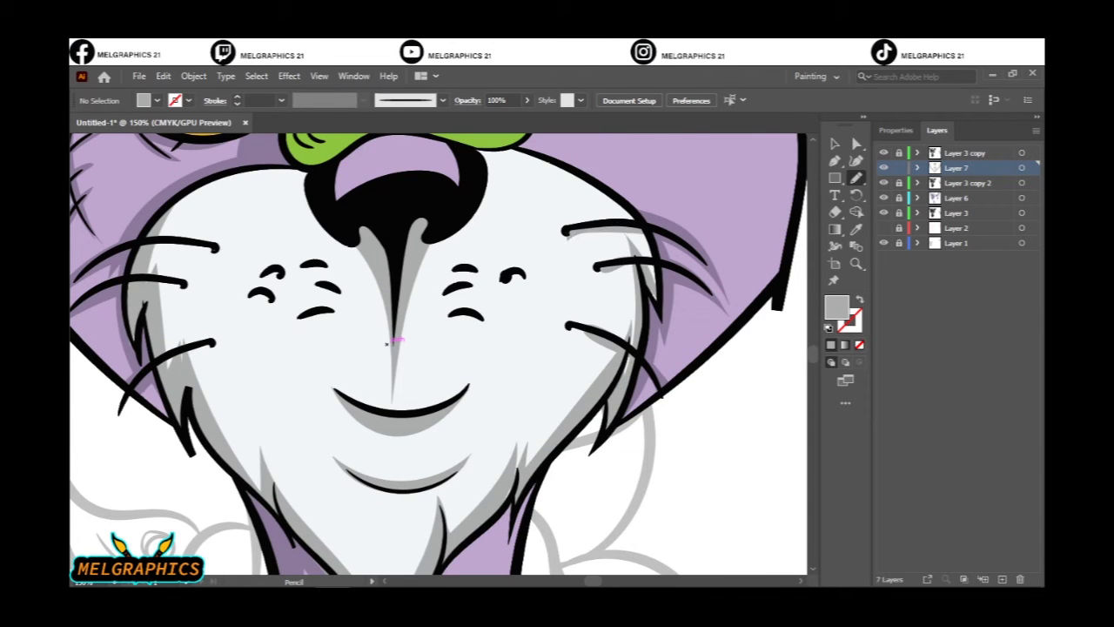
key(ctrl+minus)
scroll(383, 233, up, 3)
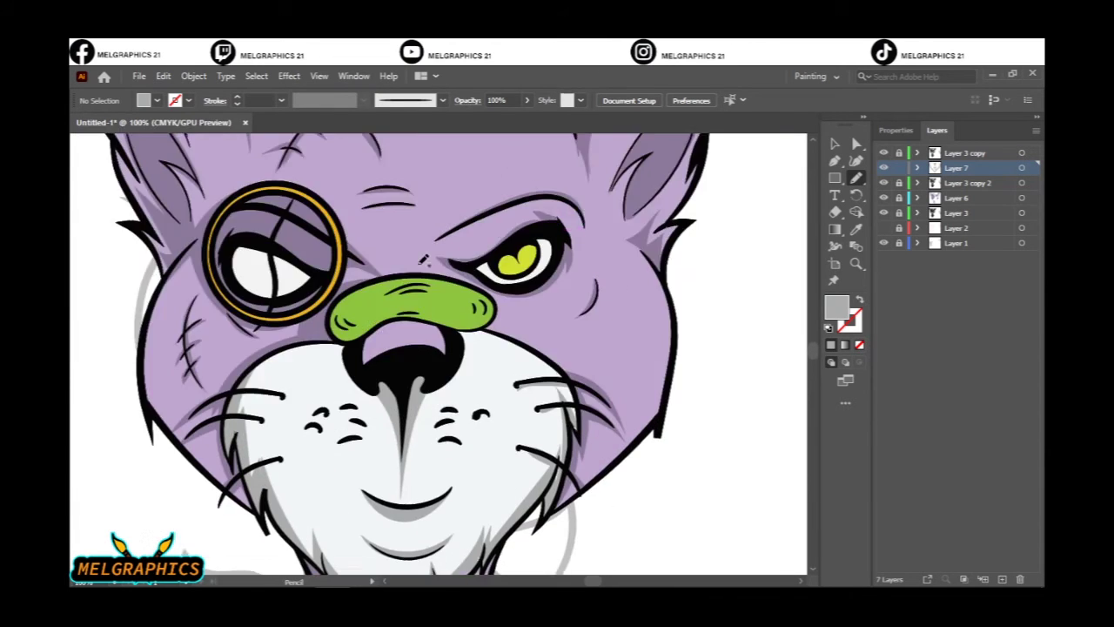
- Draw a purple highlight shape inside the nose and clear the selection
key(ctrl+plus)
key(ctrl+plus)
key(ctrl+plus)
mouse_move(325, 315)
mouse_down()
mouse_move(360, 410)
mouse_move(321, 303)
mouse_up()
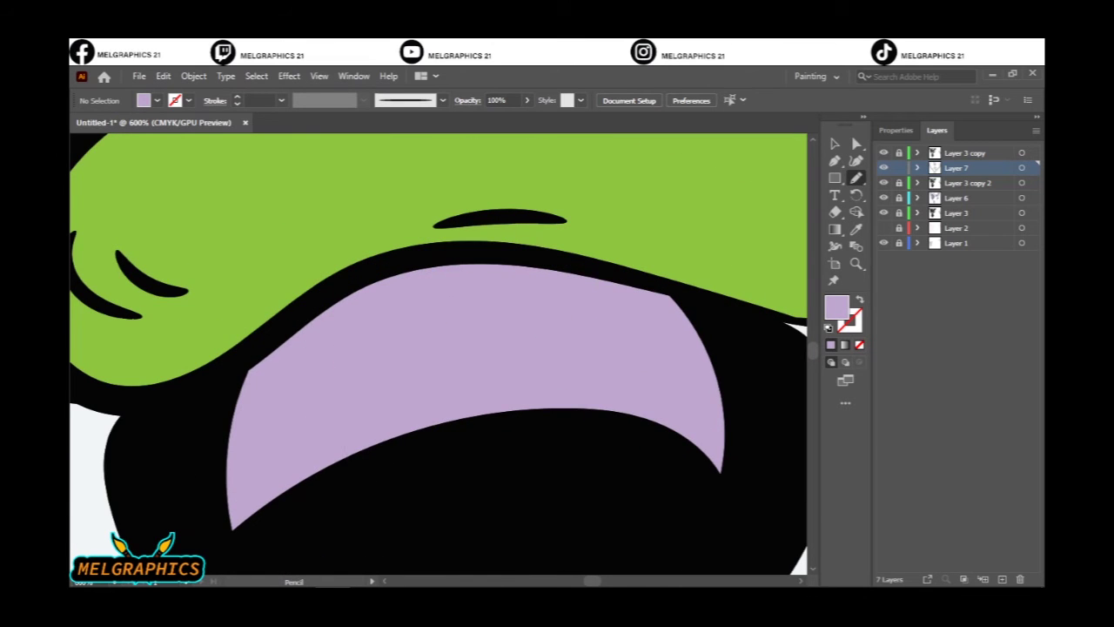
key(v)
key(ctrl+minus)
key(ctrl+minus)
key(ctrl+minus)
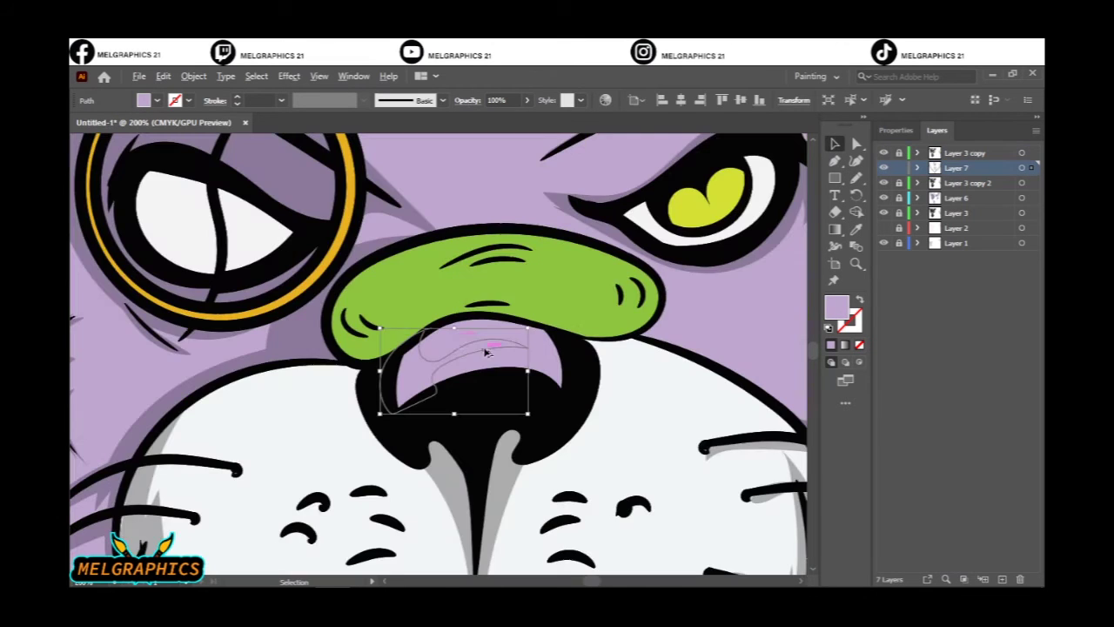
key(ctrl+shift+a)
scroll(684, 299, down, 2)
scroll(487, 348, up, 2)
- Darken the sampled nose-band green and shade both sides of the band with it
key(i)
click(487, 374)
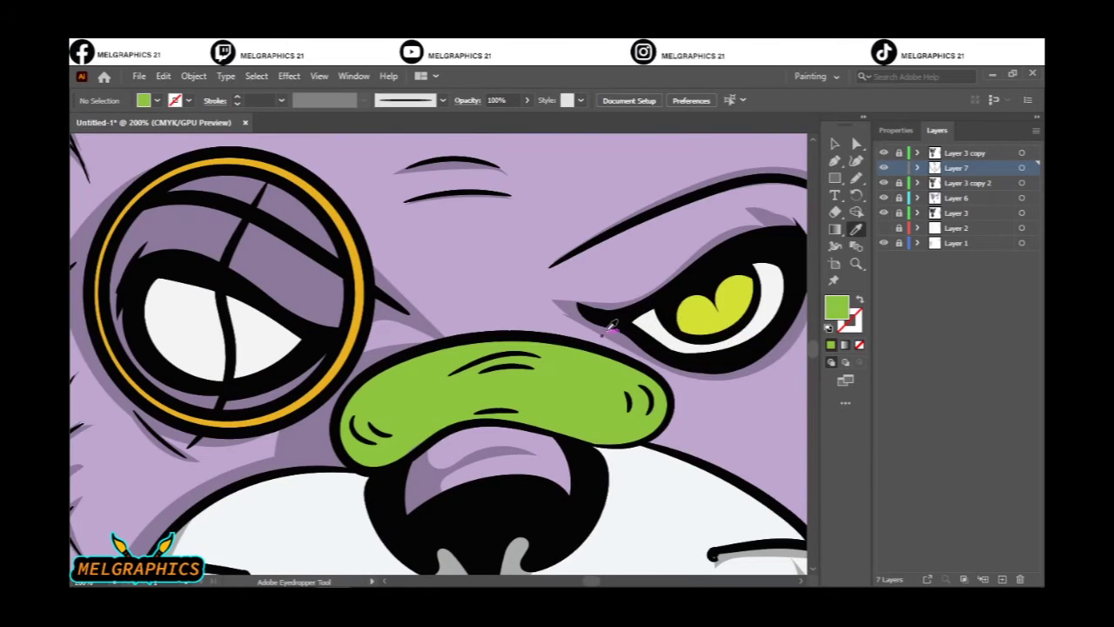
double_click(837, 307)
key(Return)
key(n)
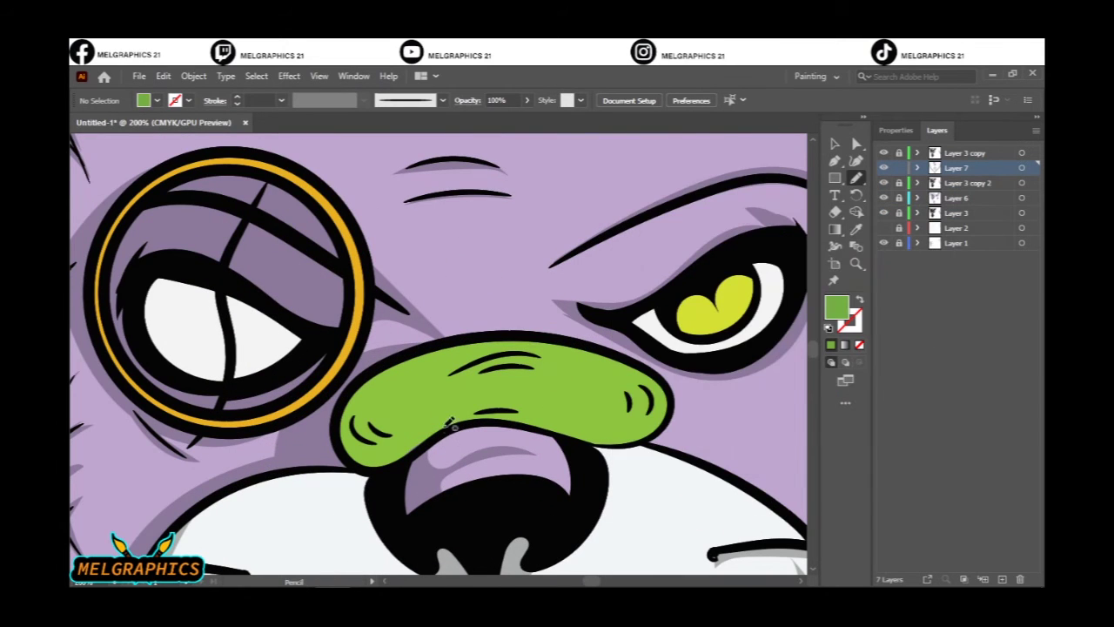
drag(354, 405, 358, 400)
drag(625, 423, 561, 361)
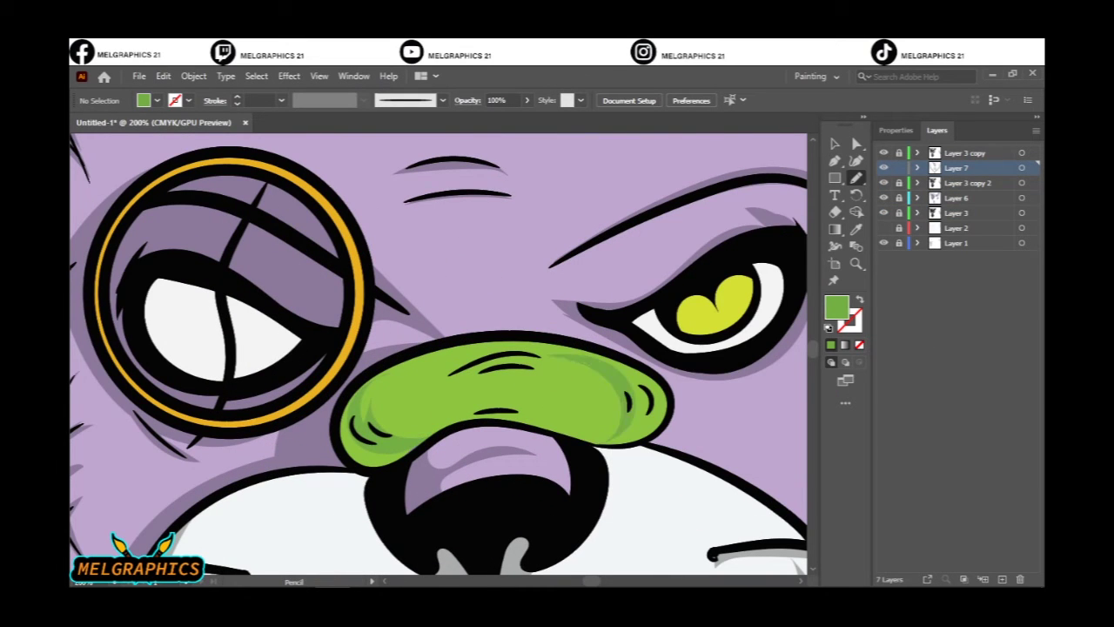
key(v)
double_click(836, 306)
click(760, 322)
key(Return)
- Sample the eye's yellow and draw a darker yellow shade inside the iris
key(ctrl+0)
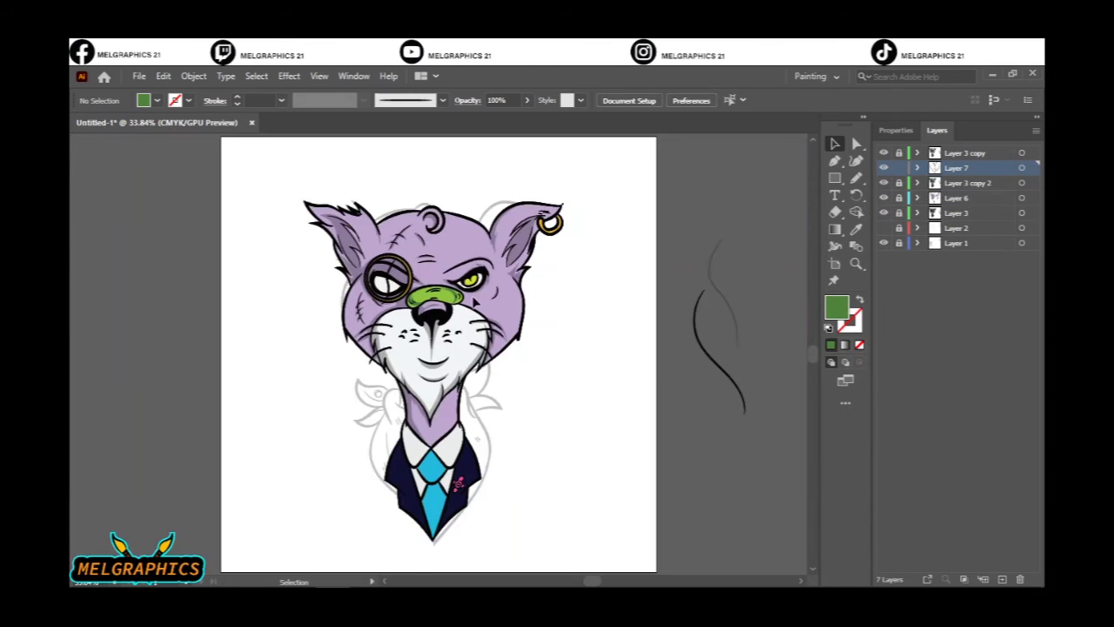
scroll(509, 284, up, 5)
scroll(508, 284, down, 5)
key(i)
scroll(299, 444, up, 10)
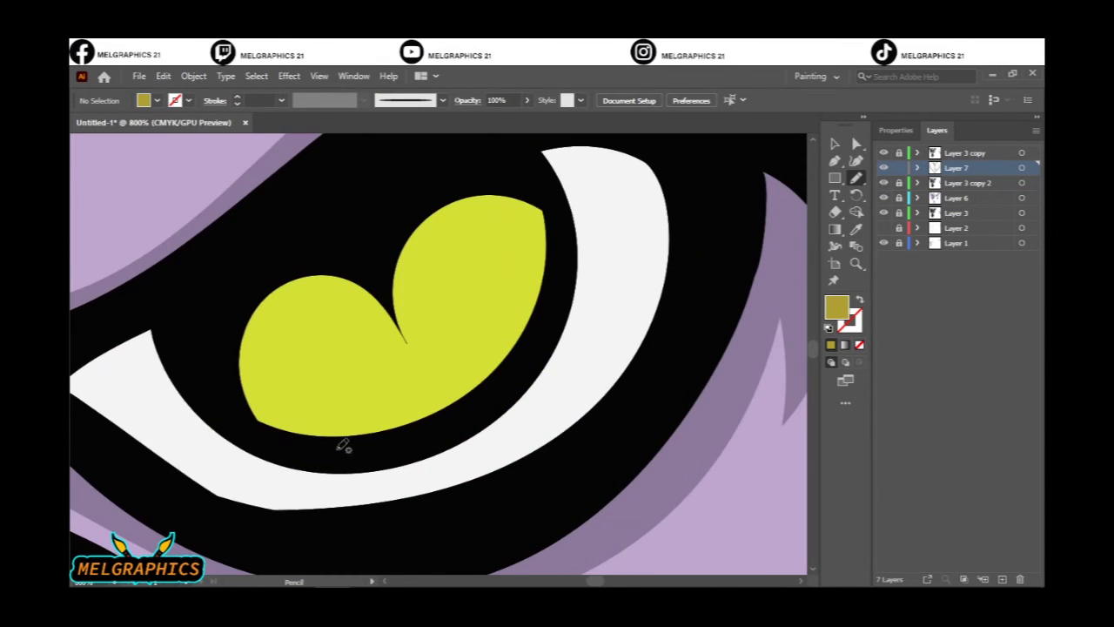
key(n)
drag(343, 447, 343, 444)
key(ctrl+0)
- Toggle the sketch layer to check colours, then shade the top of the monocle eye white light grey
key(v)
click(884, 243)
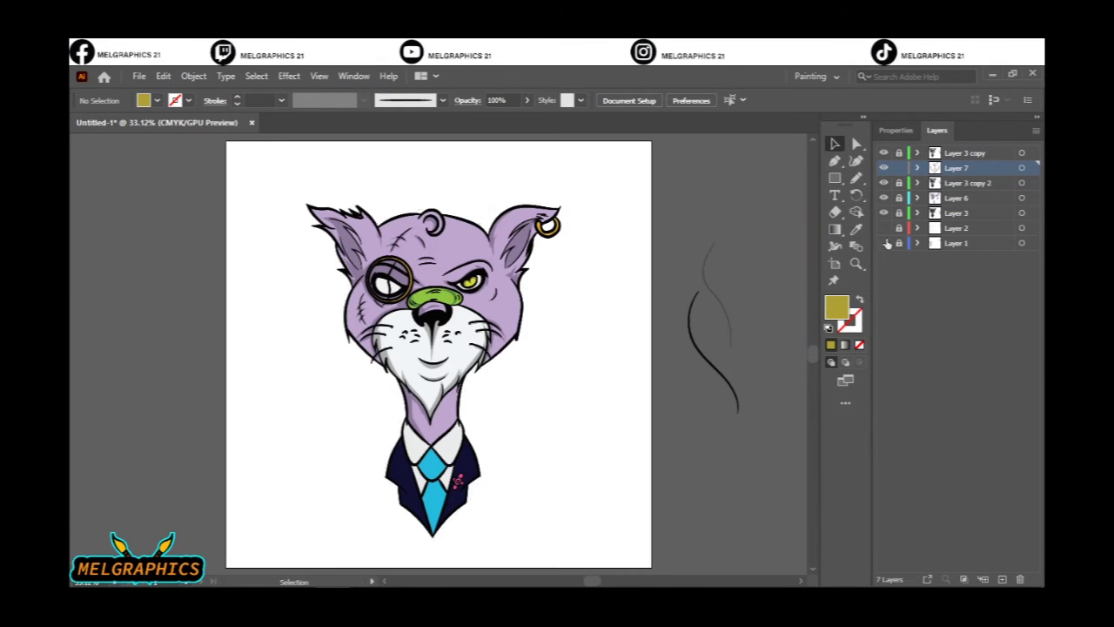
click(884, 242)
key(ctrl+minus)
key(ctrl+plus)
key(ctrl+plus)
key(ctrl+plus)
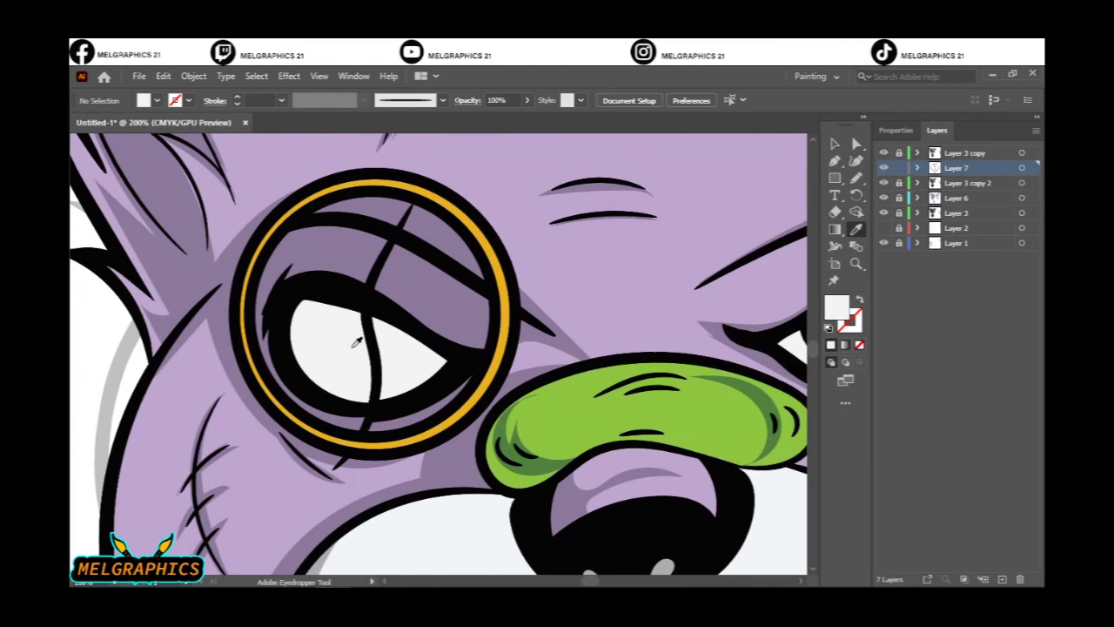
key(Return)
key(n)
drag(444, 375, 364, 307)
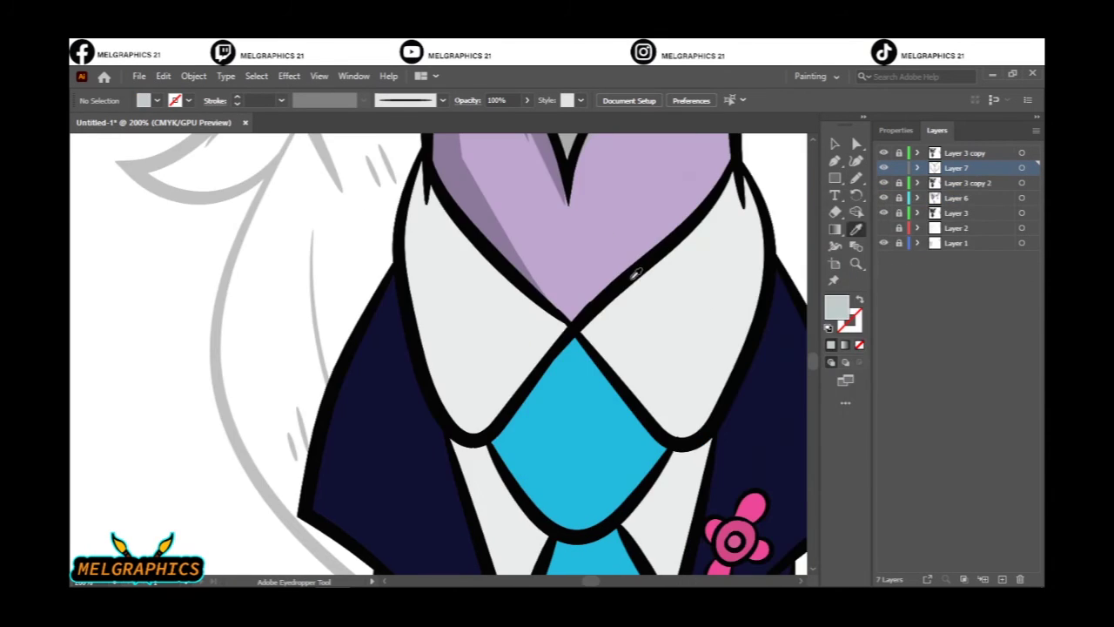
- Draw light grey shadows down the left and right shirt collar
mouse_move(425, 172)
mouse_down()
mouse_move(451, 347)
mouse_move(538, 357)
mouse_up()
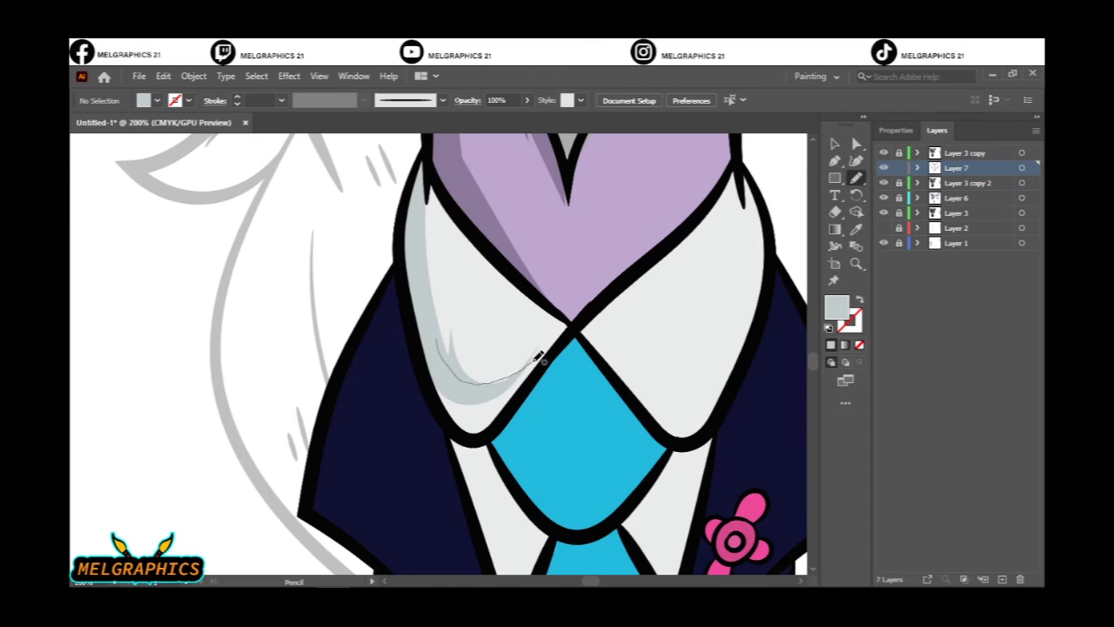
drag(448, 400, 437, 341)
drag(609, 261, 664, 366)
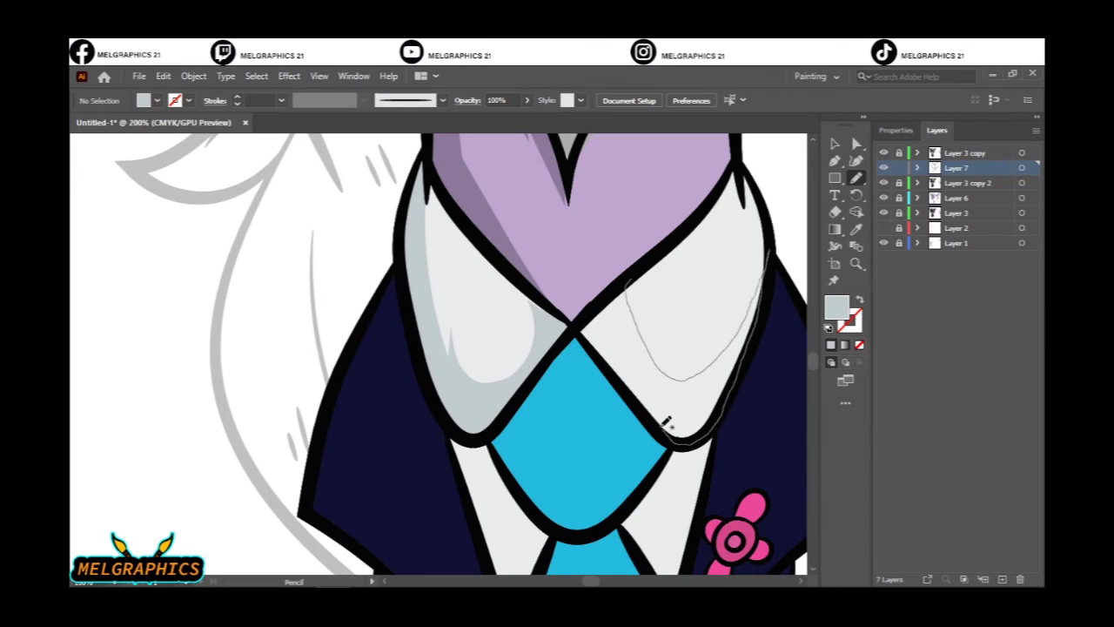
scroll(683, 275, down, 5)
drag(466, 246, 465, 253)
scroll(467, 427, right, 3)
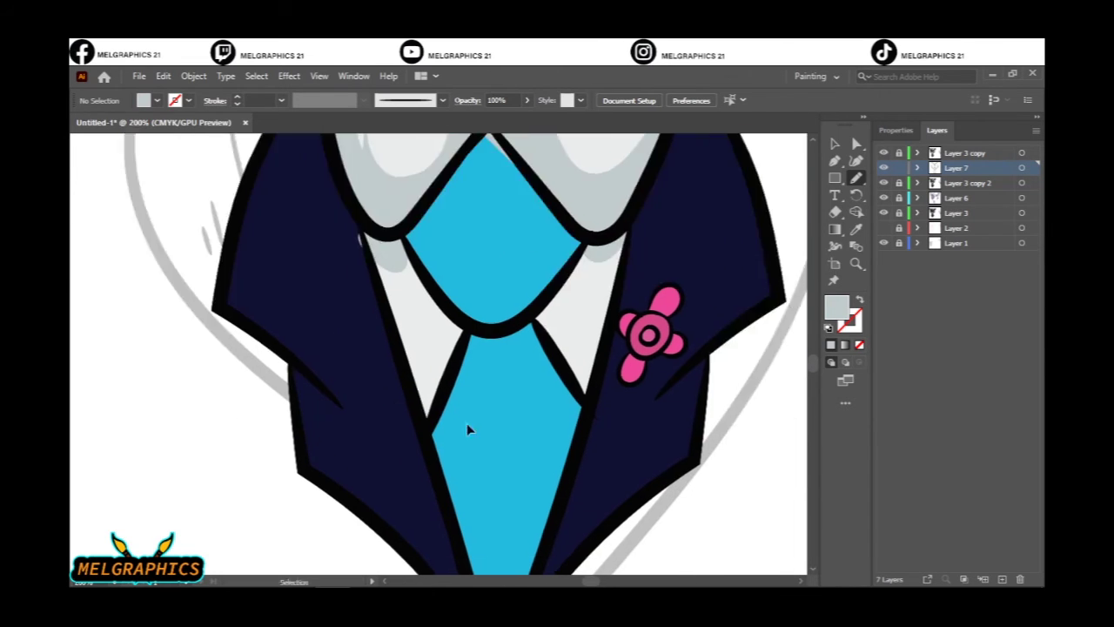
- Darken the sampled jacket navy and draw shadows on both lapels
key(i)
click(341, 241)
double_click(836, 307)
click(962, 242)
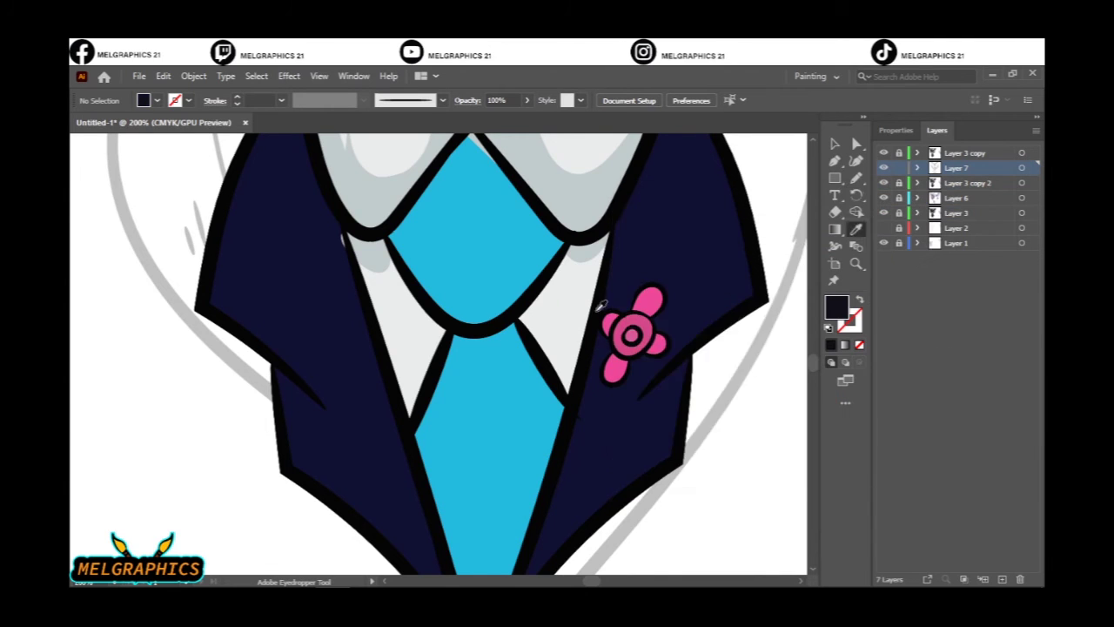
scroll(287, 172, up, 2)
drag(346, 331, 358, 310)
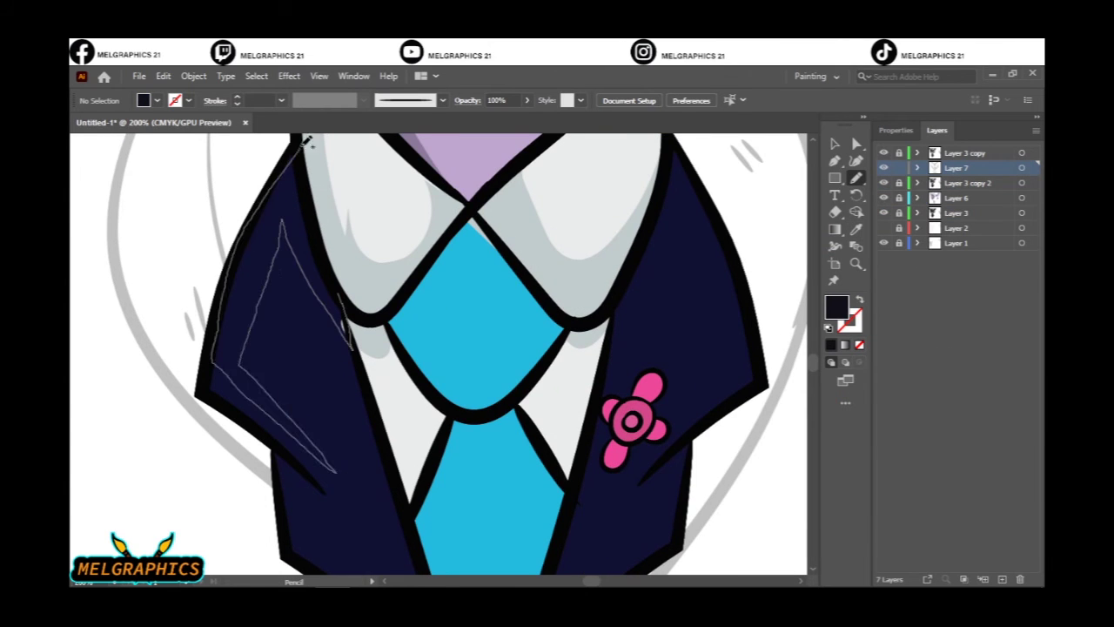
scroll(424, 320, down, 3)
drag(329, 373, 303, 359)
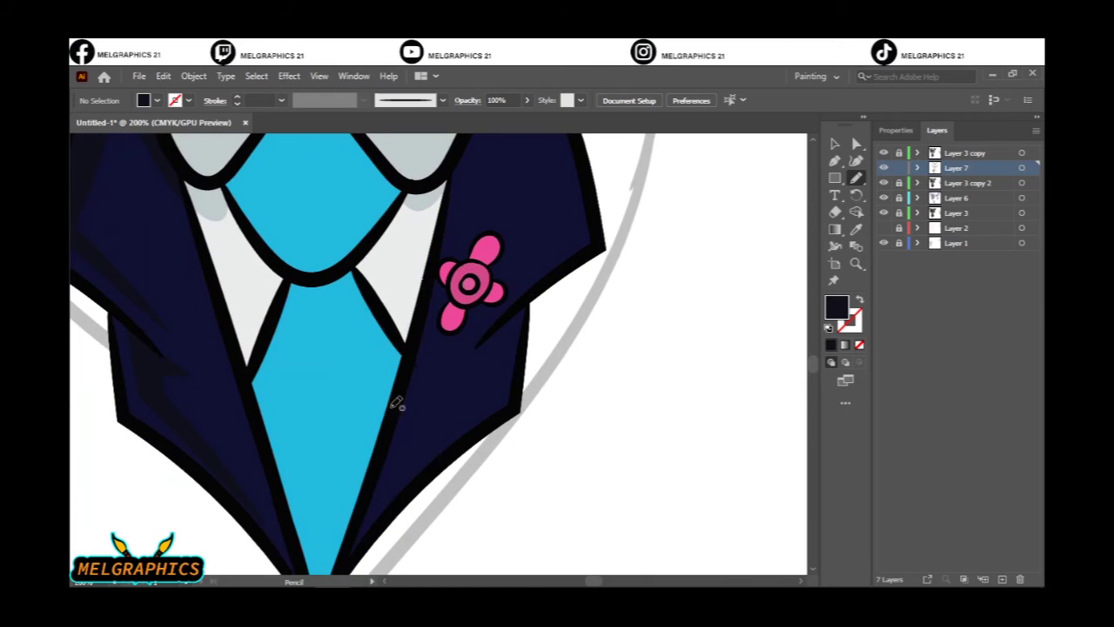
drag(396, 416, 355, 544)
scroll(484, 319, up, 2)
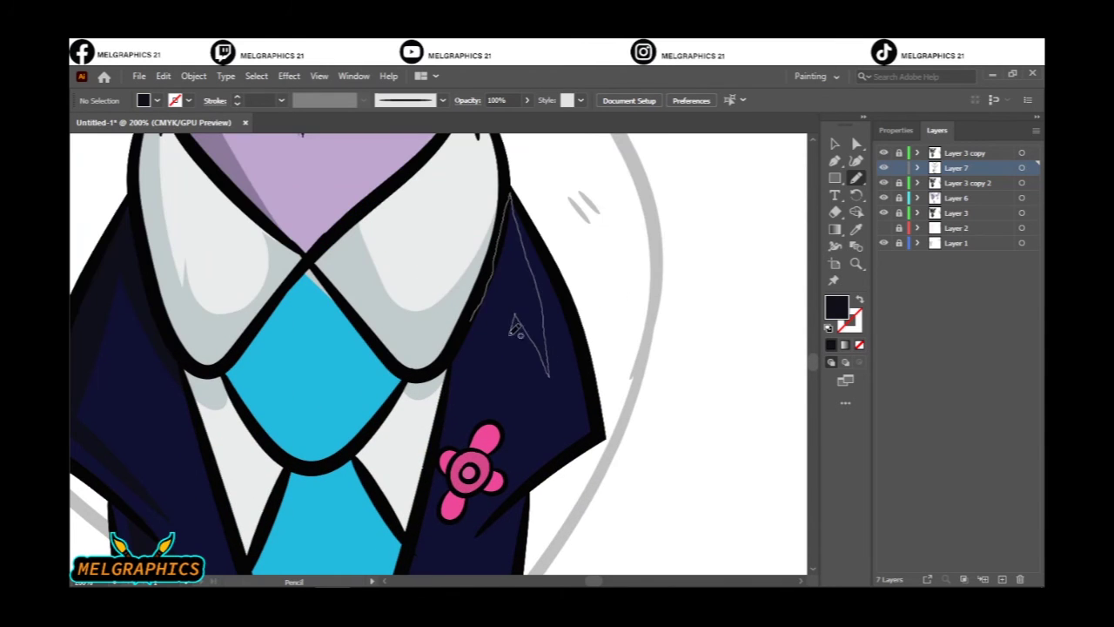
scroll(497, 269, down, 2)
- Darken the tie's cyan to a deeper blue and shade the tie knot
key(i)
double_click(836, 307)
click(960, 241)
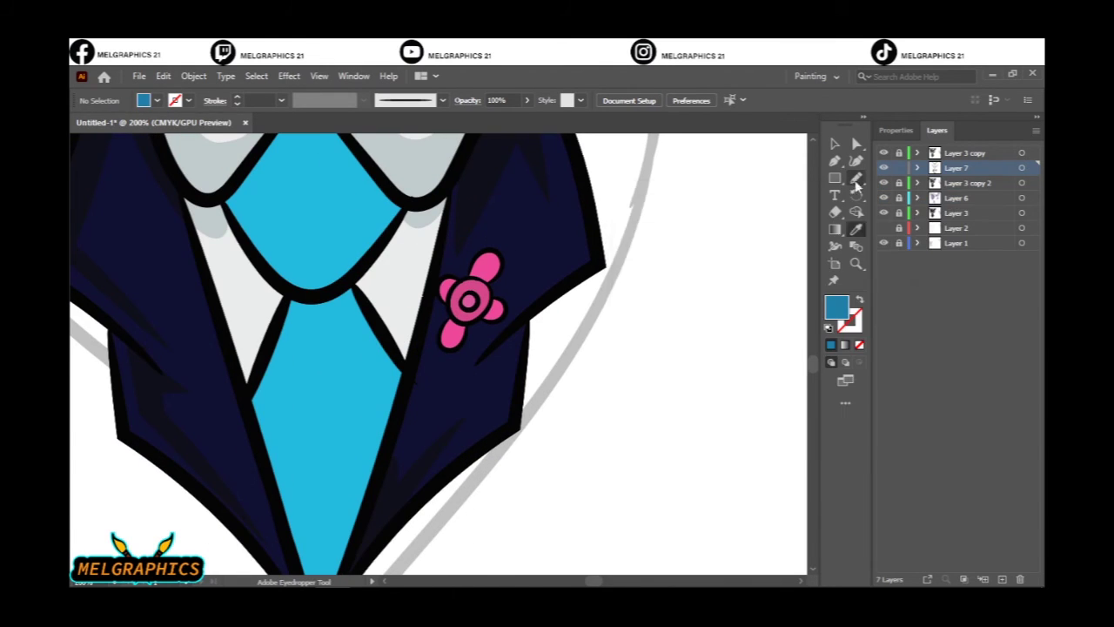
key(n)
scroll(331, 251, up, 3)
drag(353, 259, 348, 383)
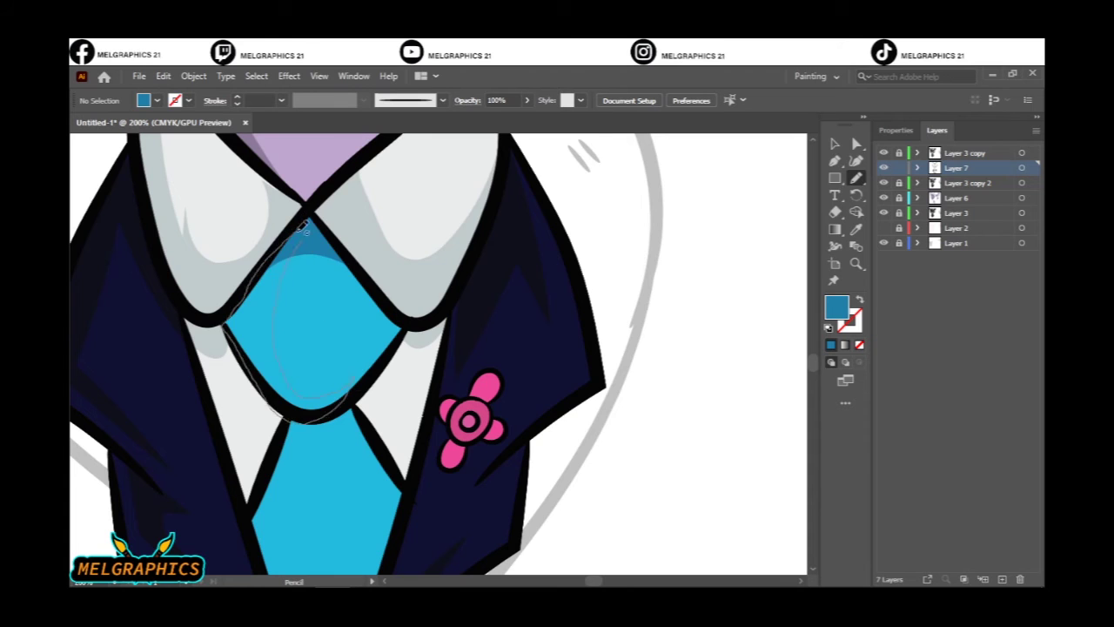
scroll(327, 264, down, 3)
key(ctrl+minus)
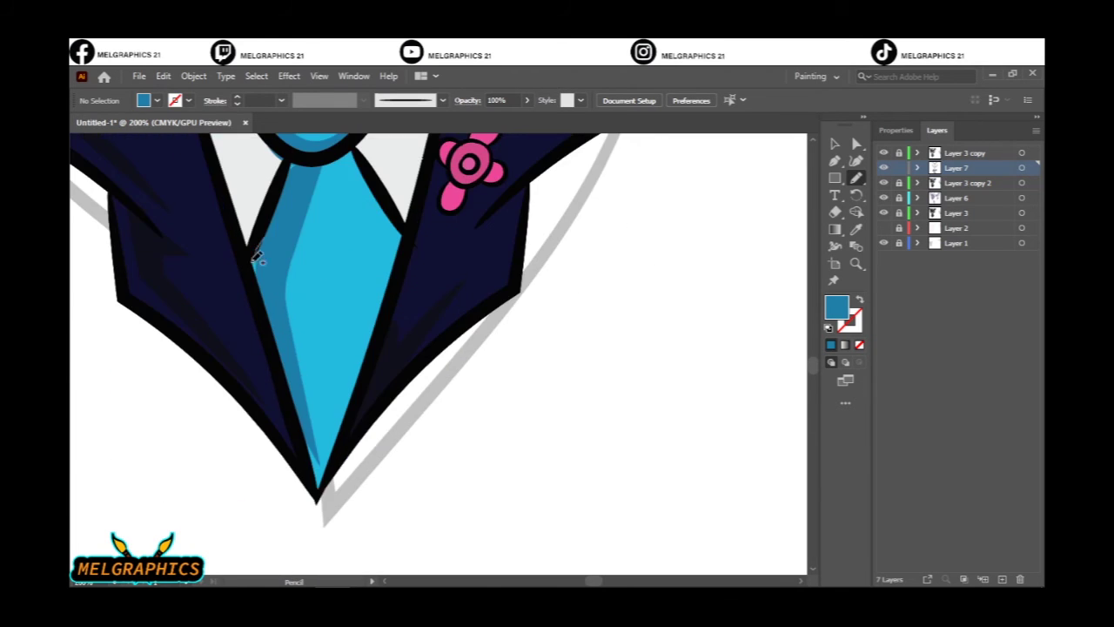
key(ctrl+0)
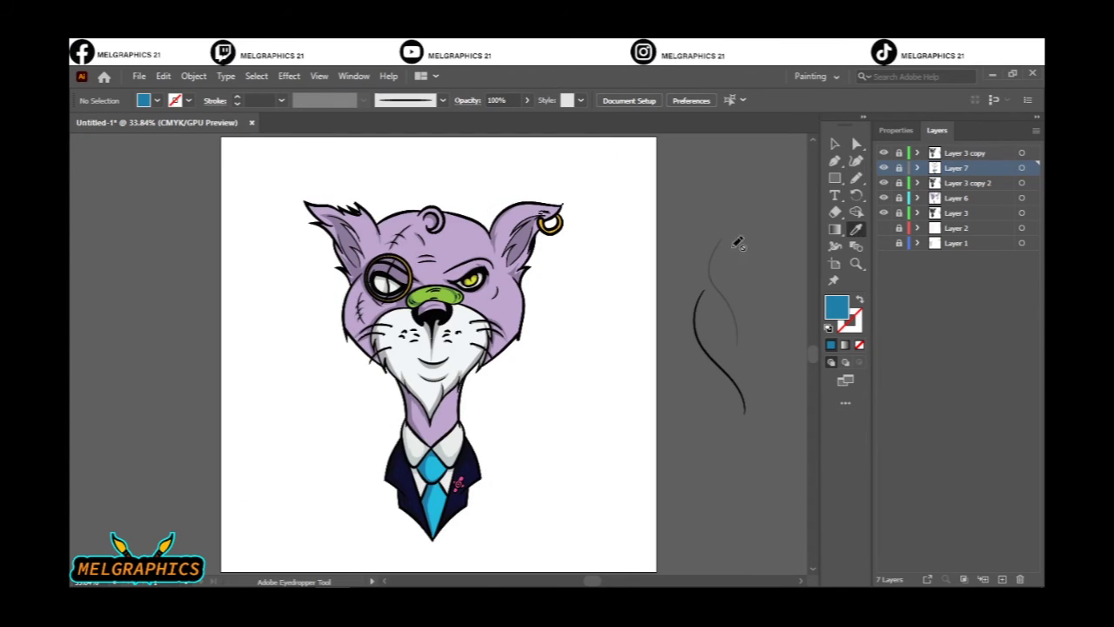
- On new Layer 8, draw a white Pencil highlight along the neck
click(961, 203)
click(1002, 579)
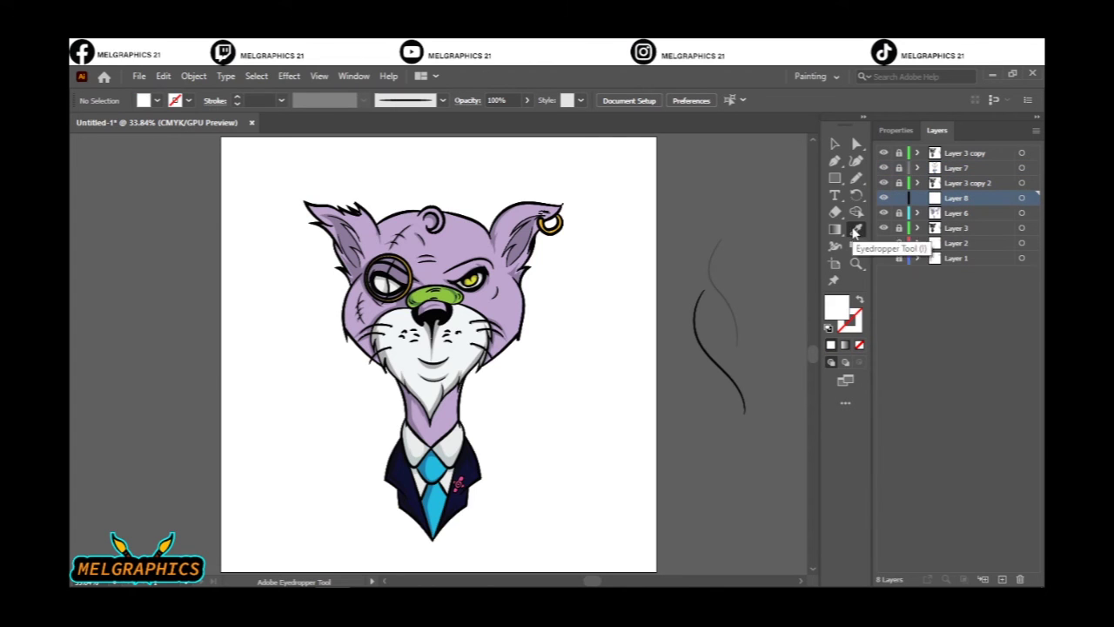
click(855, 178)
key(ctrl+plus)
key(ctrl+plus)
scroll(409, 461, up, 3)
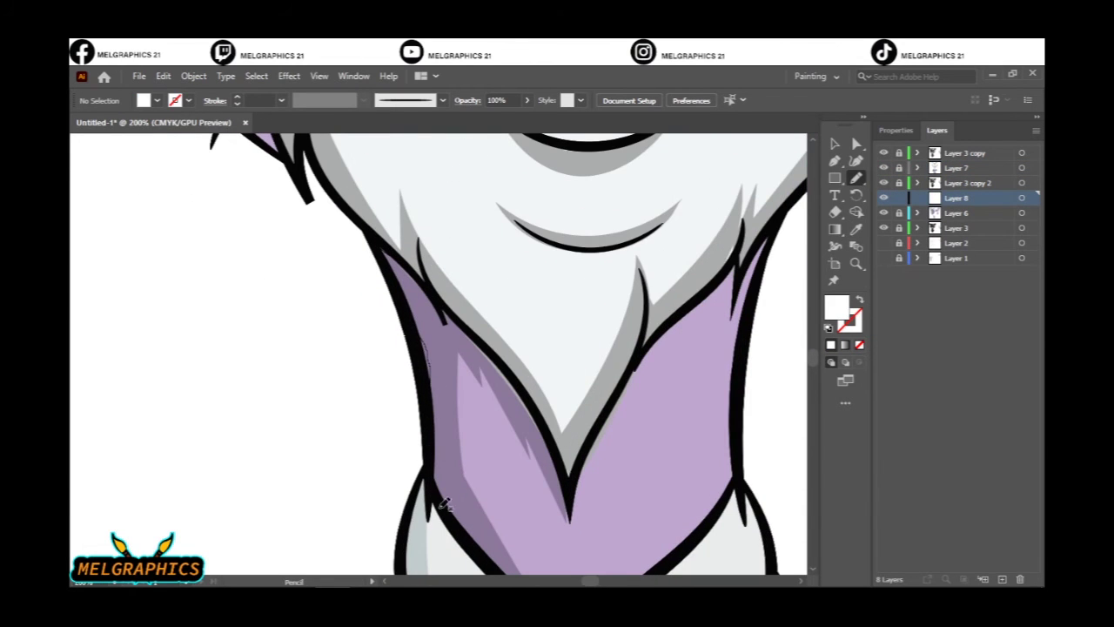
drag(484, 354, 406, 268)
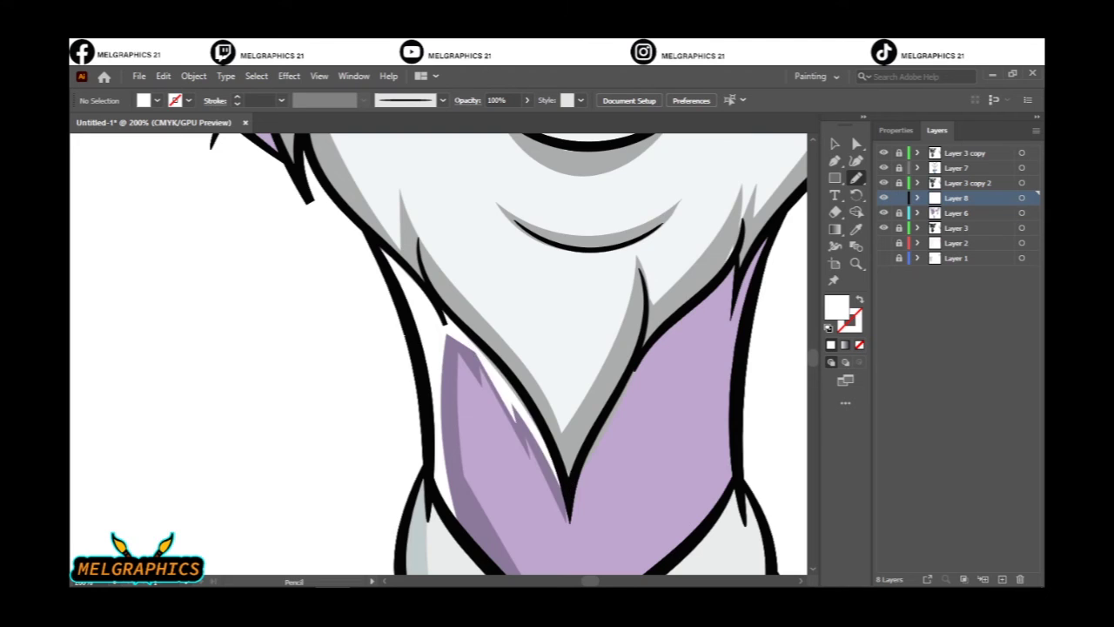
- Draw a white rim highlight down the ear edge
key(ctrl+0)
scroll(415, 455, up, 3)
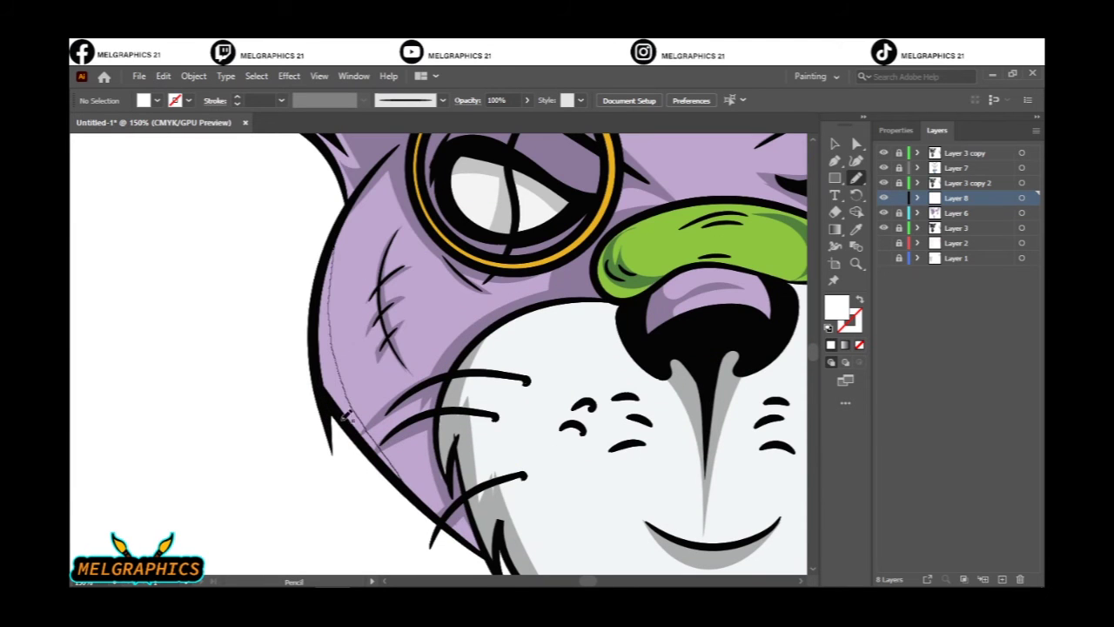
scroll(343, 416, down, 2)
scroll(235, 299, up, 3)
scroll(239, 252, up, 3)
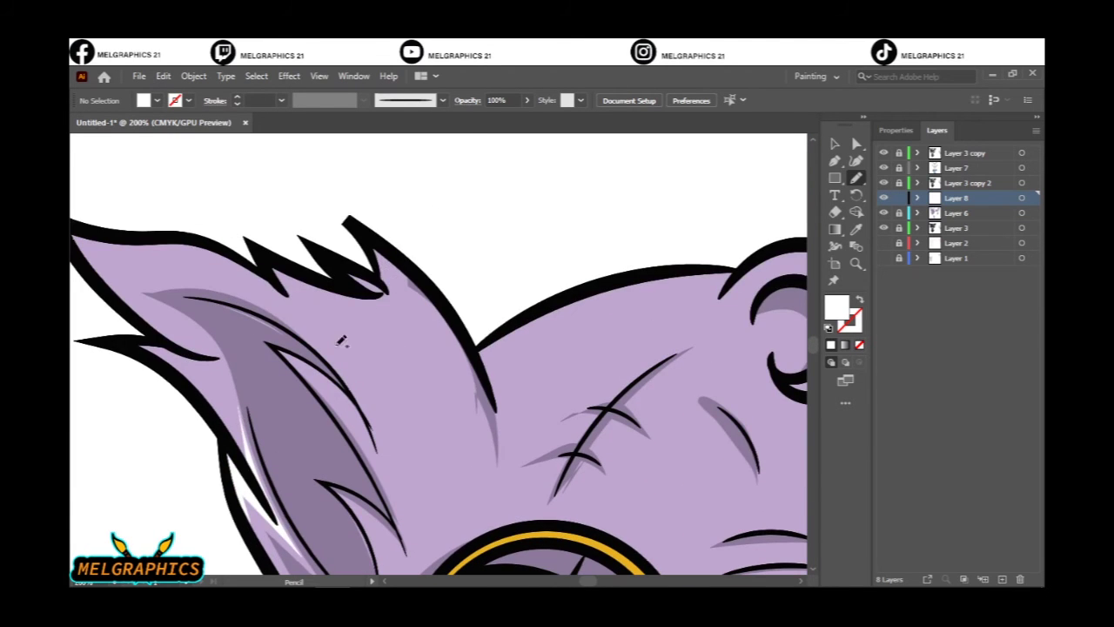
drag(222, 255, 399, 418)
- Draw a white highlight sliver along the left lapel's outer edge
key(ctrl+0)
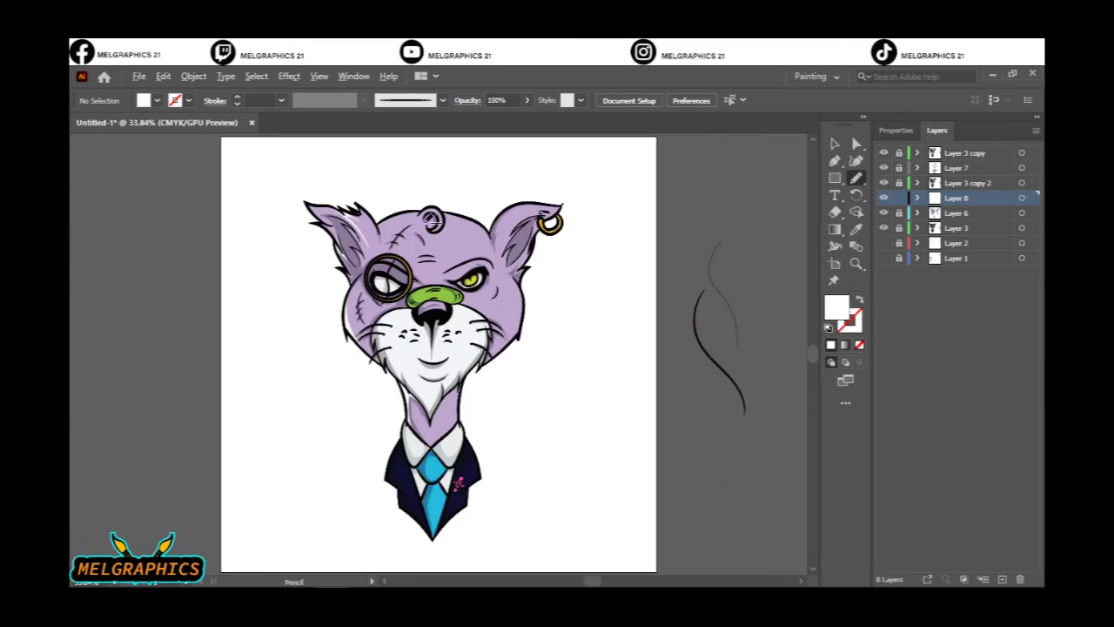
scroll(409, 190, up, 3)
scroll(419, 186, down, 3)
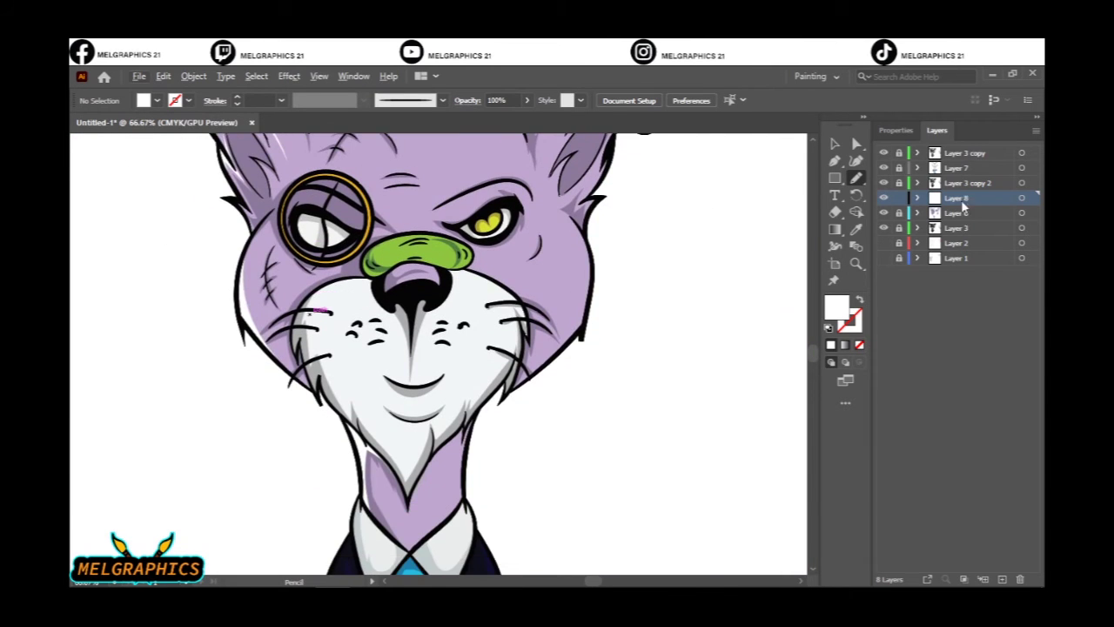
scroll(348, 304, down, 5)
scroll(351, 338, up, 3)
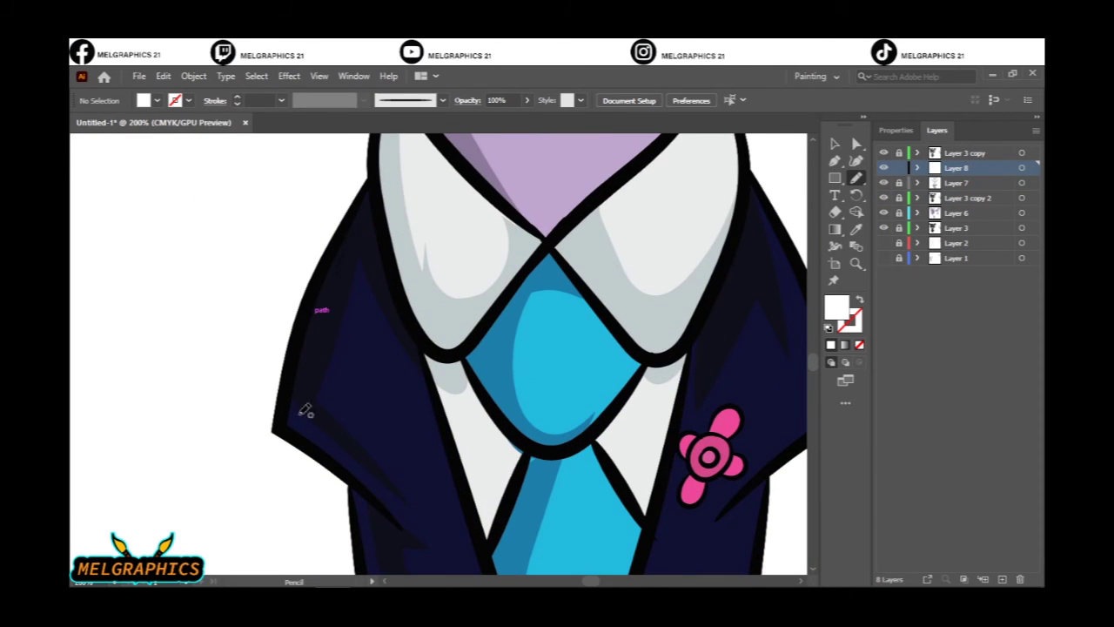
drag(352, 223, 300, 396)
- Finish the left lapel highlight and review the whole artboard
scroll(393, 301, down, 2)
scroll(393, 301, right, 2)
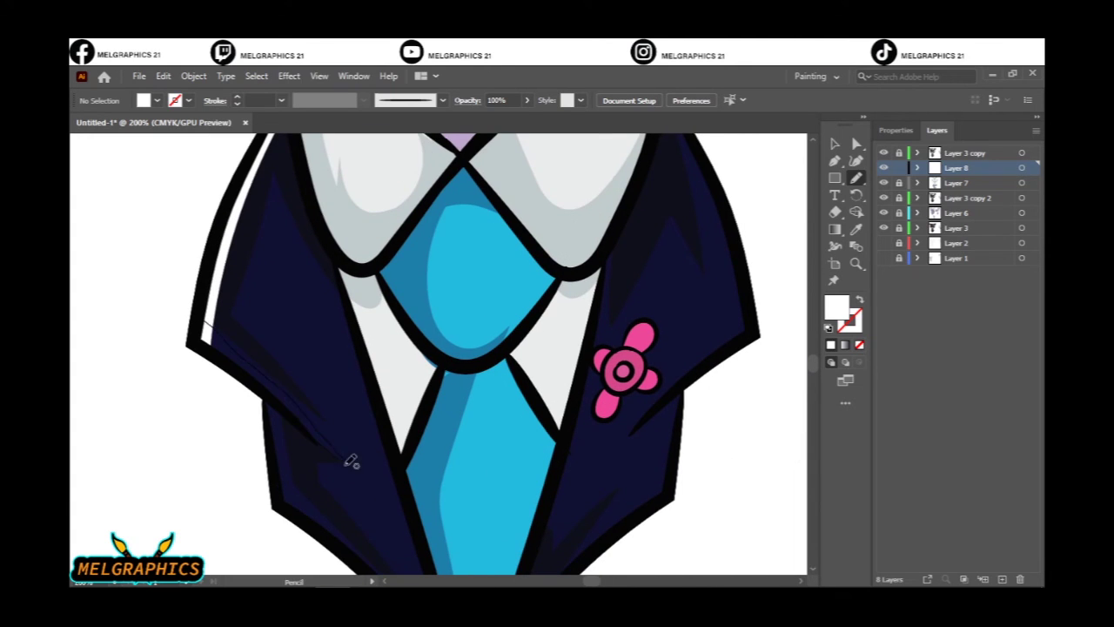
drag(351, 461, 349, 460)
scroll(288, 349, down, 3)
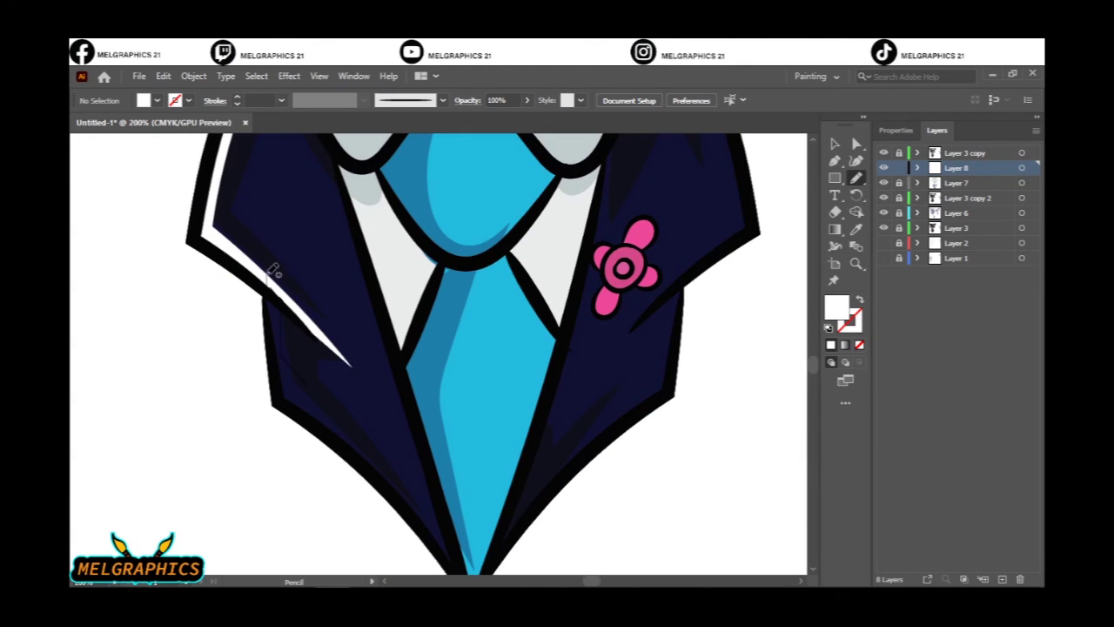
scroll(274, 270, up, 2)
scroll(277, 283, down, 3)
scroll(277, 283, right, 2)
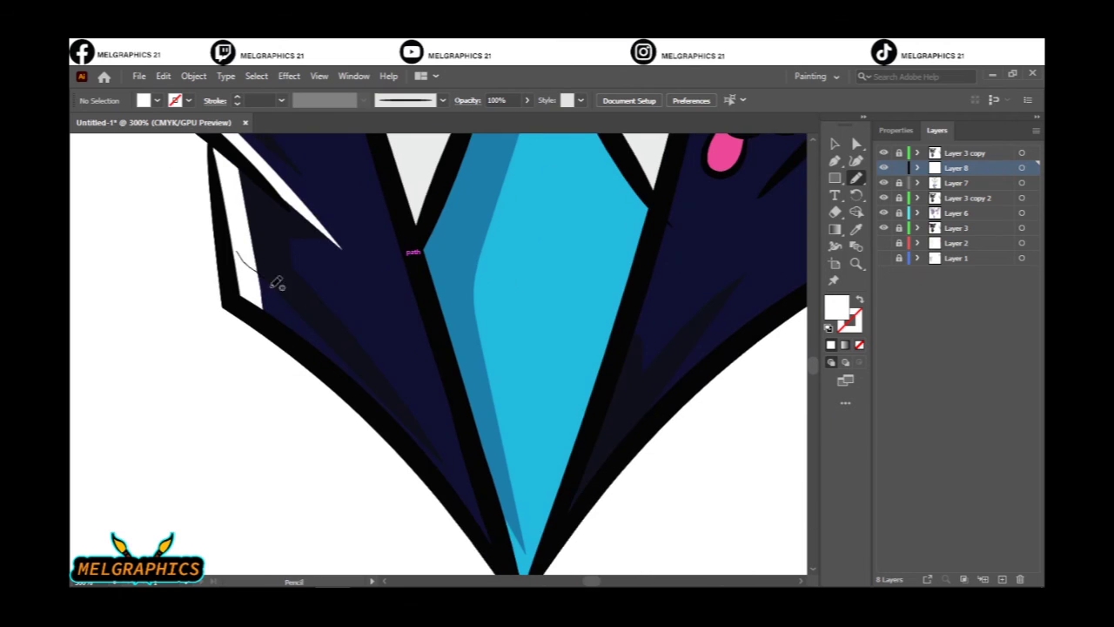
key(ctrl+0)
scroll(454, 231, up, 3)
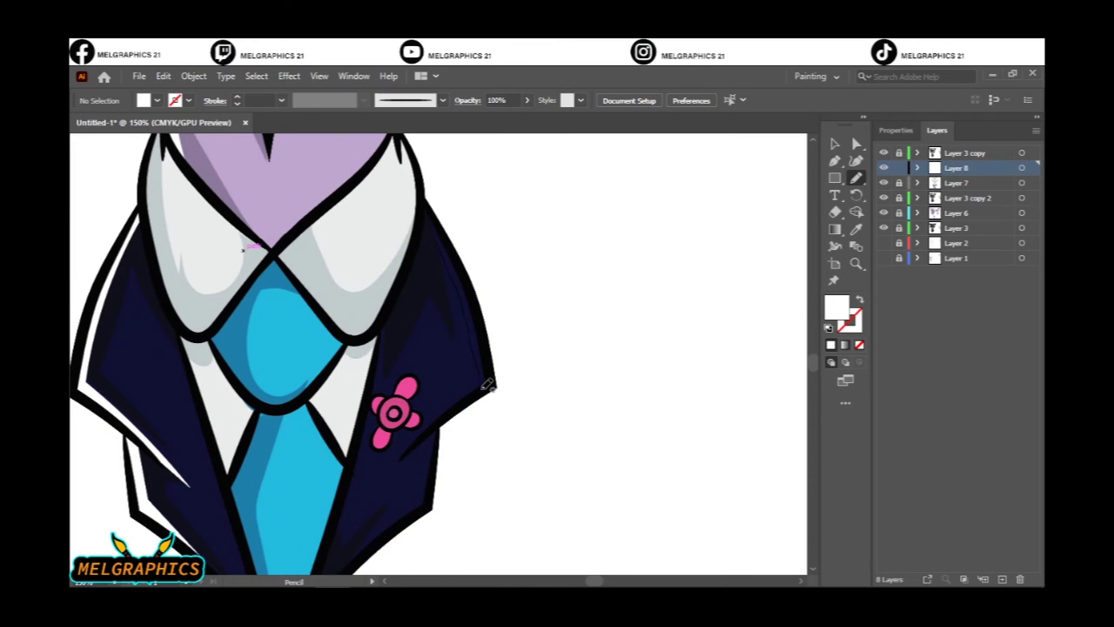
- Draw a white highlight along the right lapel edge
drag(487, 384, 396, 456)
scroll(441, 335, down, 2)
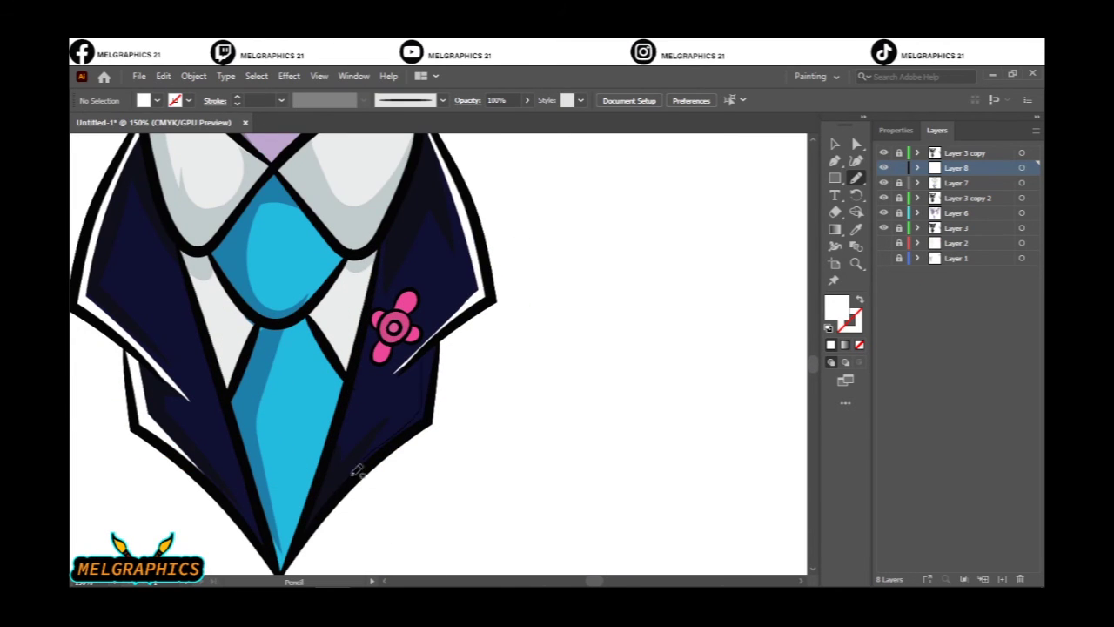
key(ctrl+0)
scroll(436, 487, up, 4)
- Trace white highlight slivers along the collar edges
drag(316, 148, 302, 218)
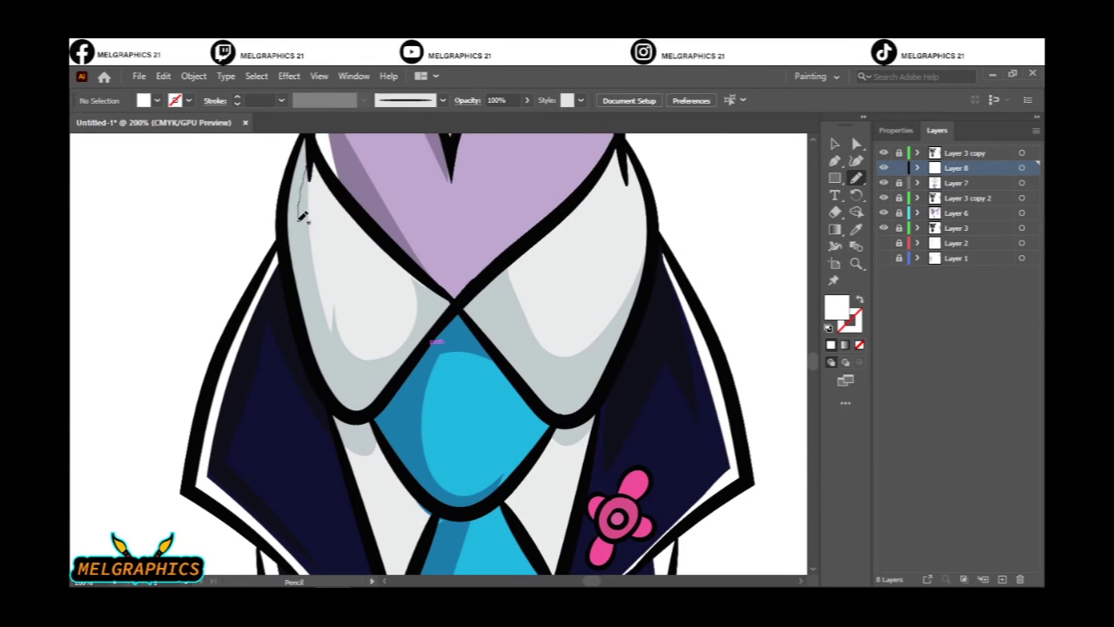
drag(309, 335, 364, 405)
scroll(418, 373, down, 2)
drag(418, 375, 505, 383)
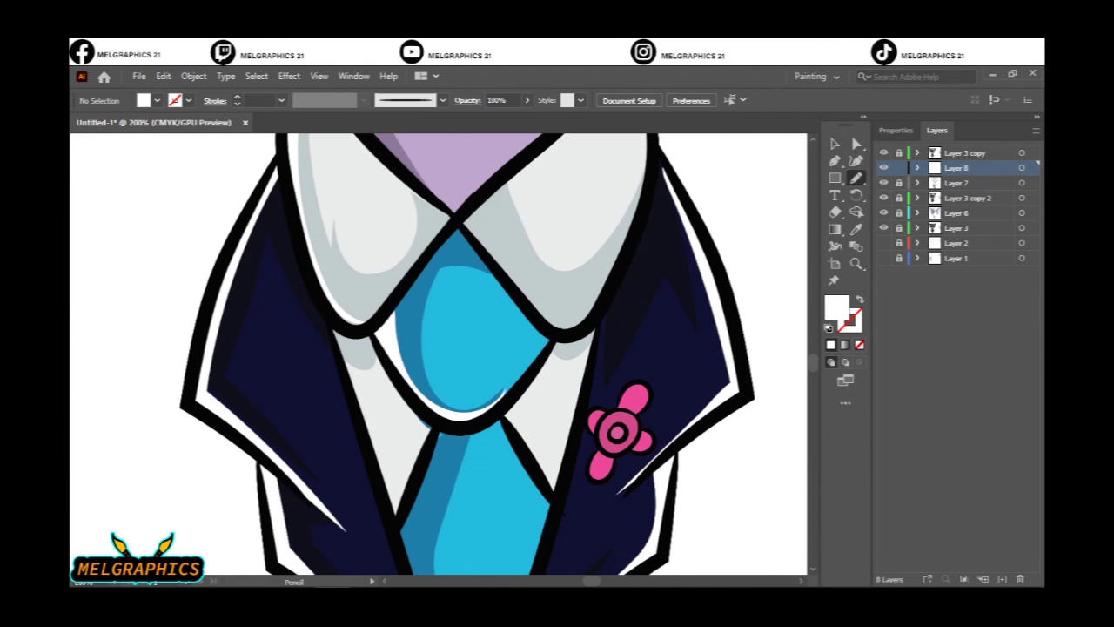
scroll(460, 252, down, 4)
- Add a white highlight along the nose's lower-left edge
key(ctrl+0)
scroll(468, 374, up, 4)
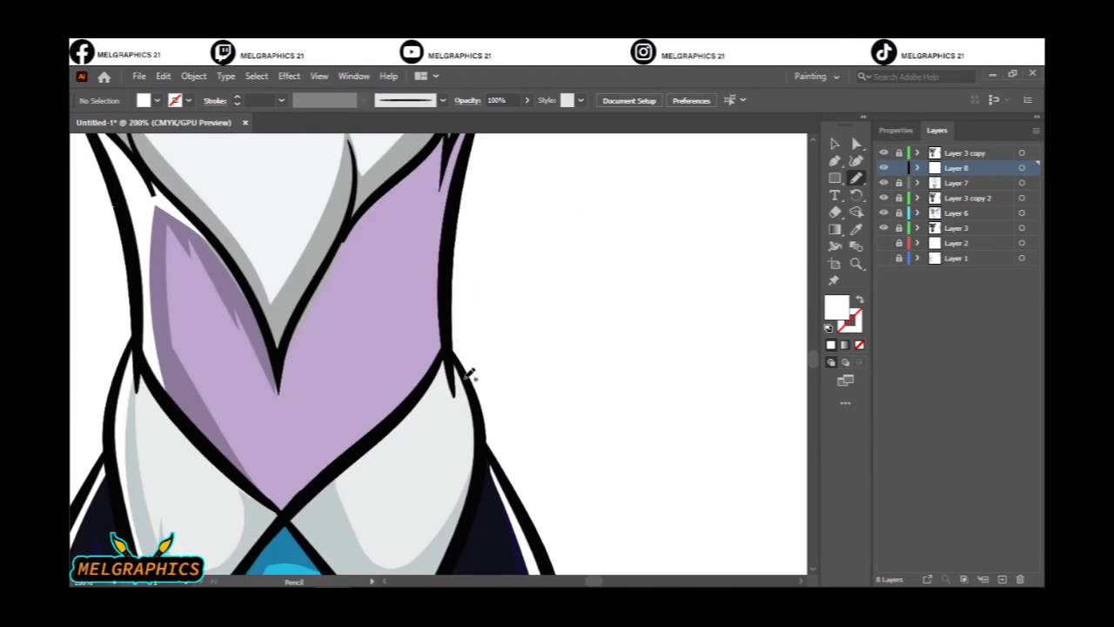
key(ctrl+0)
scroll(411, 276, up, 5)
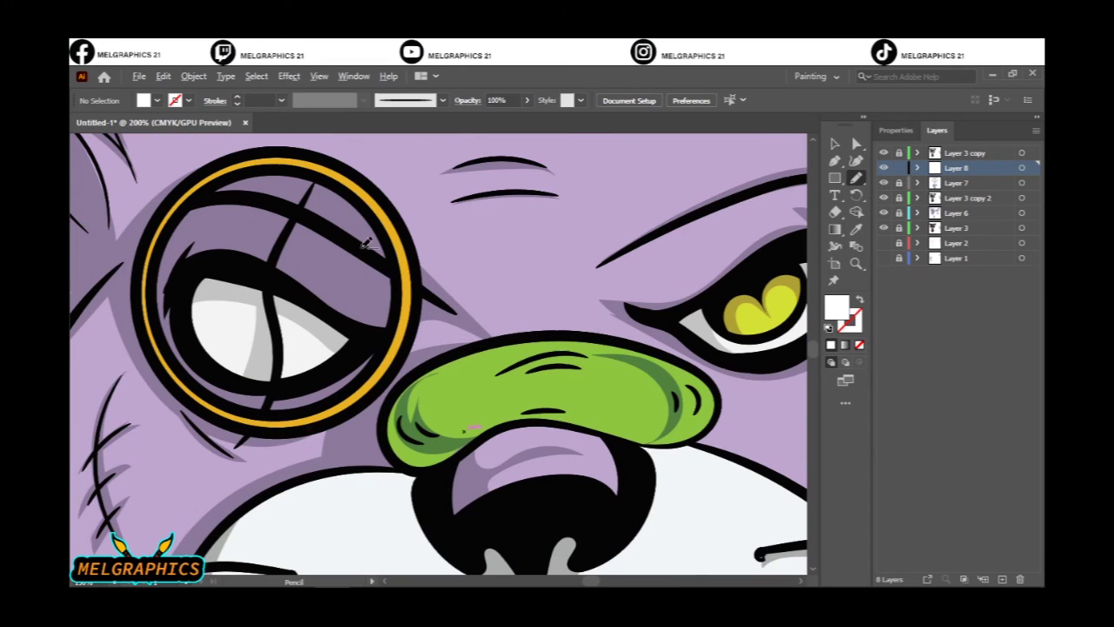
drag(390, 426, 392, 428)
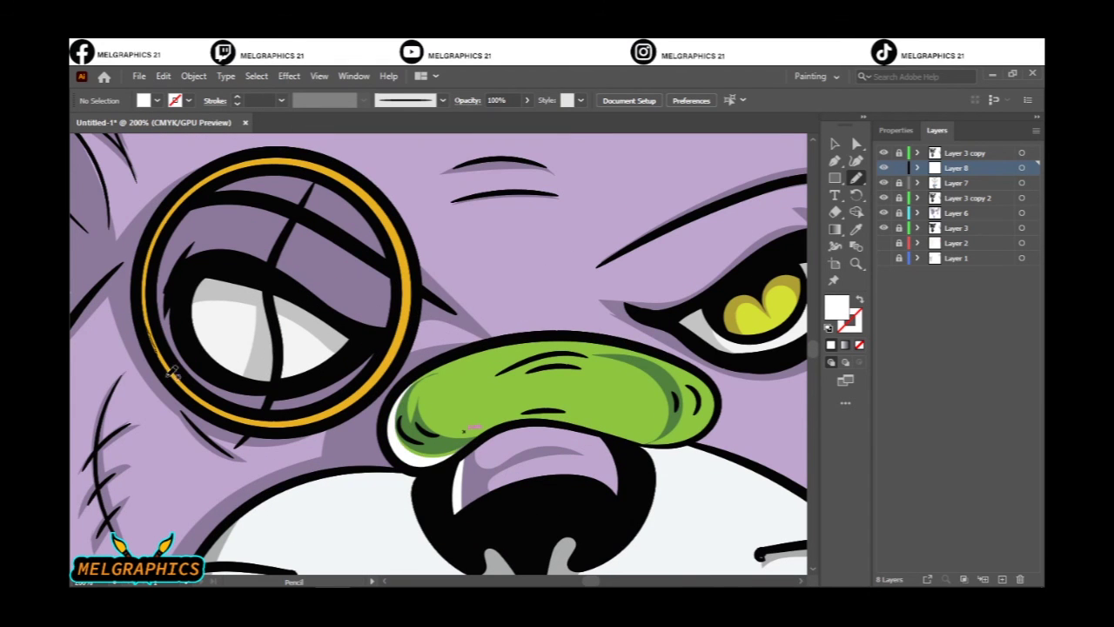
- Trace a white highlight along the right cheek edge
scroll(551, 214, up, 3)
scroll(550, 214, up, 1)
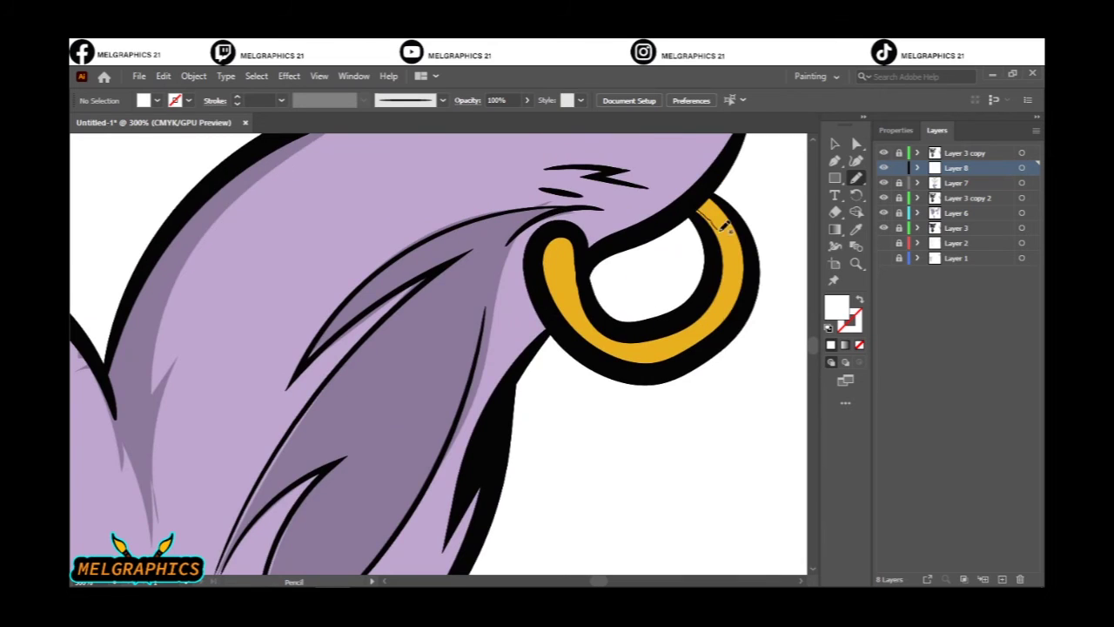
scroll(678, 235, down, 2)
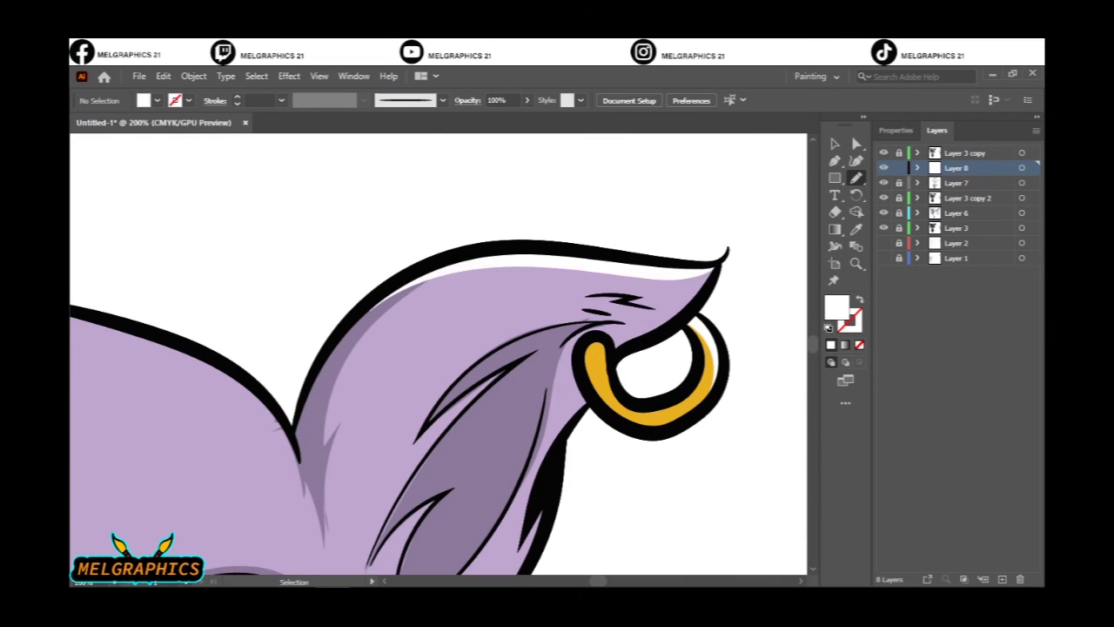
scroll(440, 397, down, 1)
scroll(440, 397, up, 1)
drag(578, 261, 479, 505)
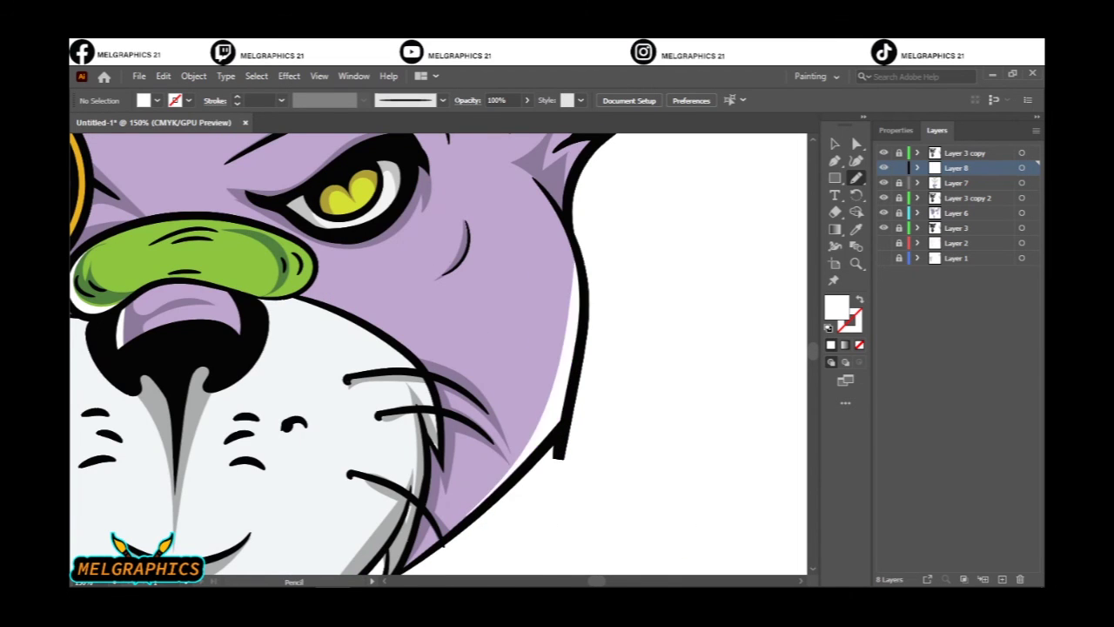
scroll(418, 387, up, 3)
- Add white highlights above the upper eyelid and along both eyebrows
drag(387, 320, 375, 319)
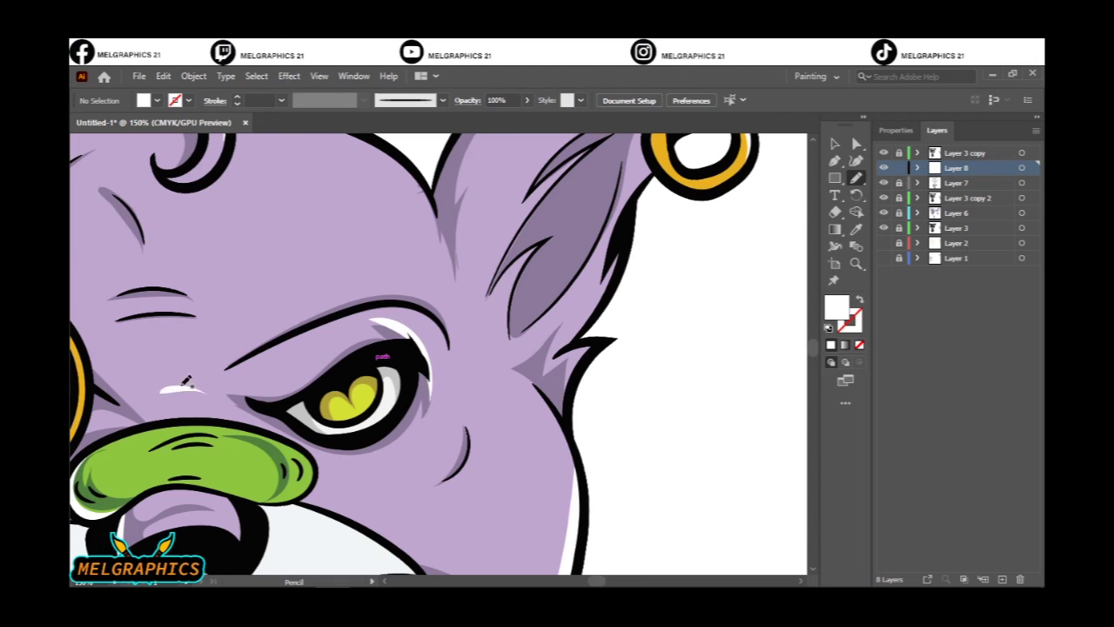
key(ctrl+0)
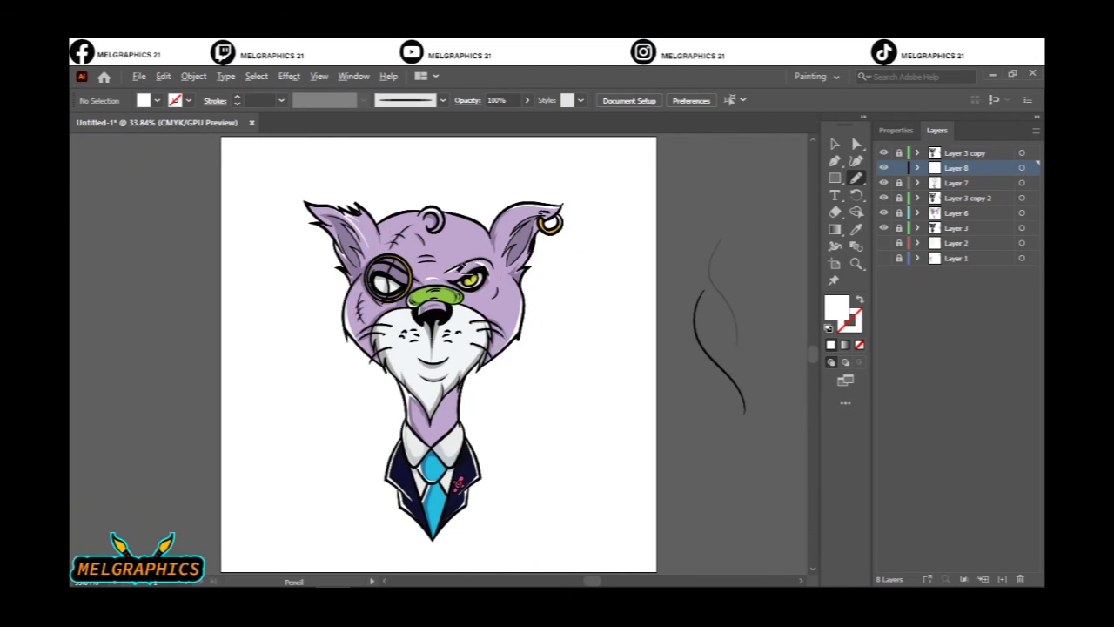
scroll(461, 270, up, 5)
scroll(461, 269, up, 3)
drag(300, 337, 703, 322)
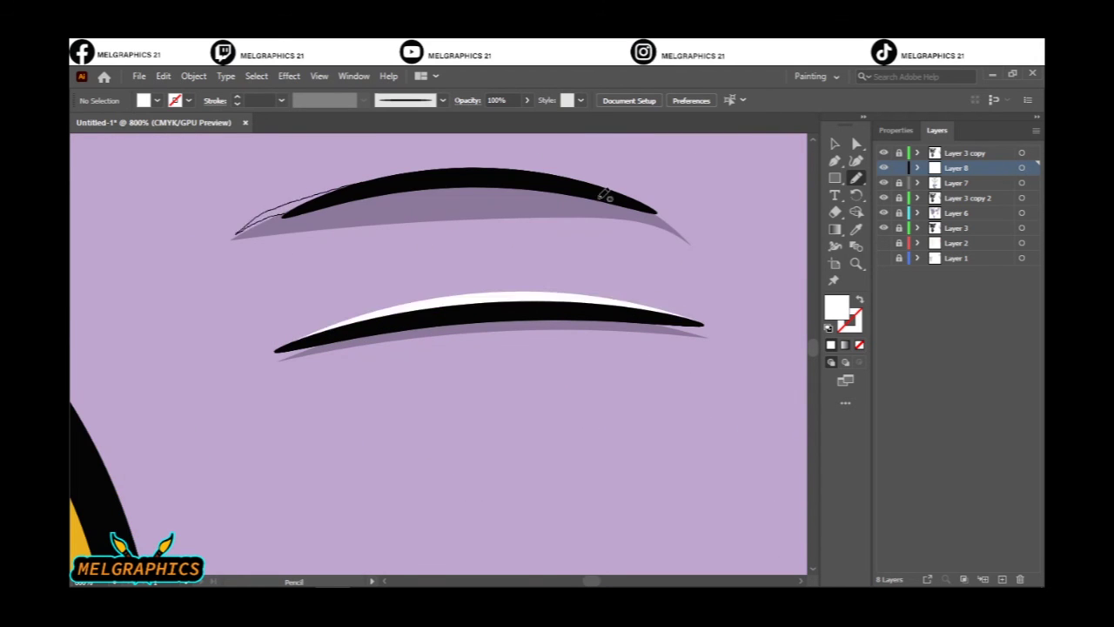
drag(605, 195, 646, 204)
- Draw a white highlight streak across the green nose band
key(ctrl+0)
scroll(432, 296, up, 8)
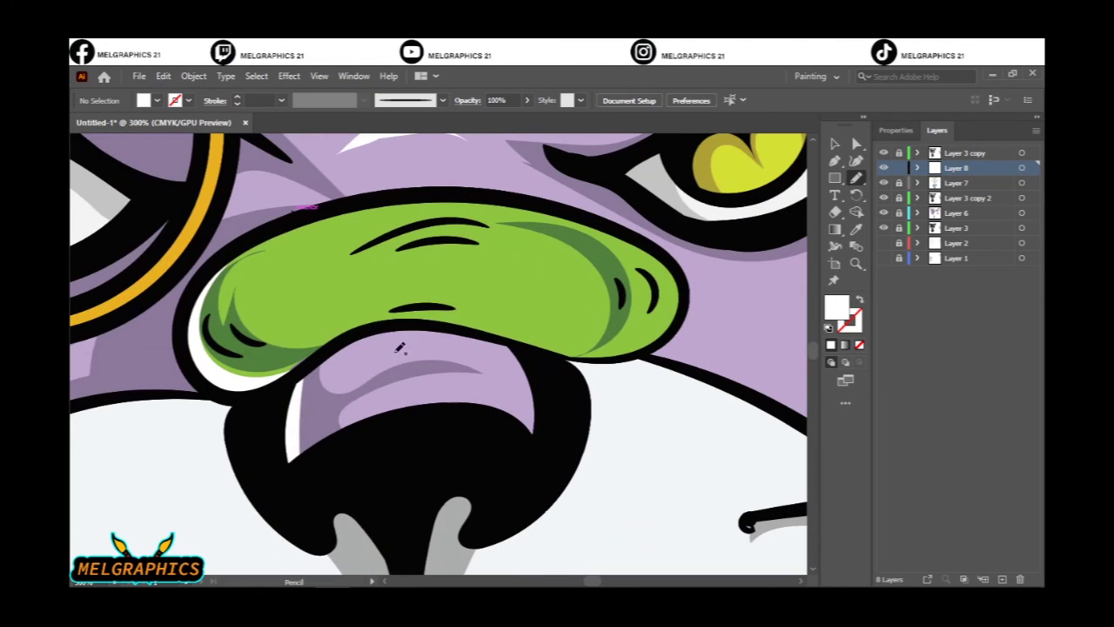
drag(348, 294, 485, 303)
key(ctrl+0)
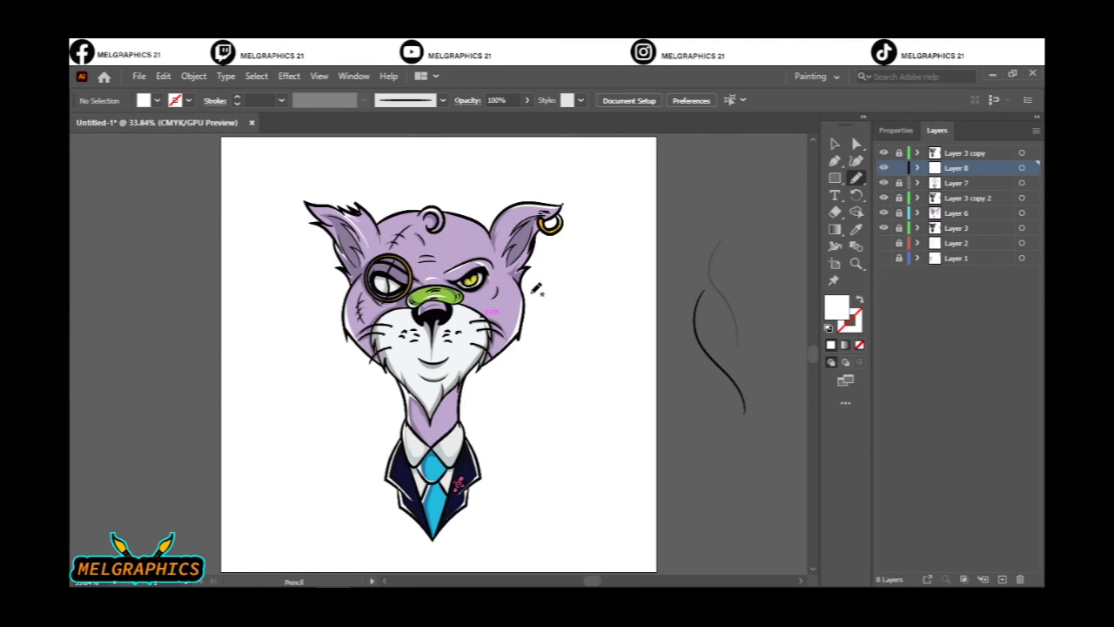
- On new Layer 9, fit an ellipse inside the gold monocle ring, beneath the line art
click(958, 153)
click(1002, 579)
drag(835, 178, 879, 197)
scroll(388, 280, up, 5)
mouse_move(341, 183)
mouse_down()
mouse_move(703, 521)
mouse_move(709, 552)
mouse_up()
click(833, 143)
drag(509, 340, 453, 305)
drag(956, 153, 956, 174)
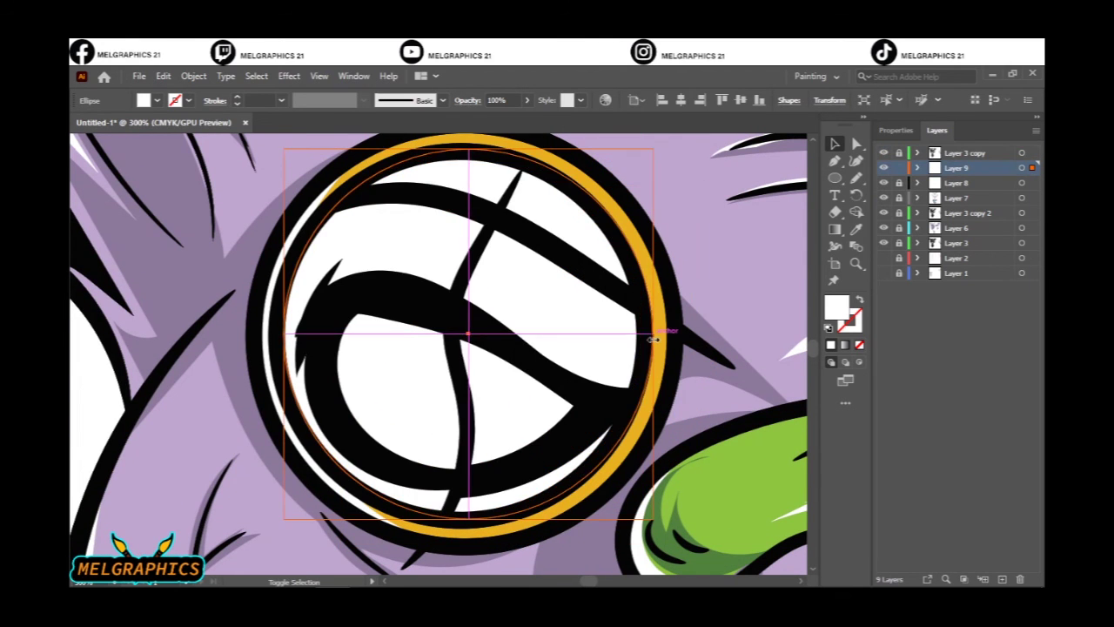
- Give the lens a reversed 90° gradient, shifting a stop to lighten it
click(156, 100)
click(165, 188)
click(811, 192)
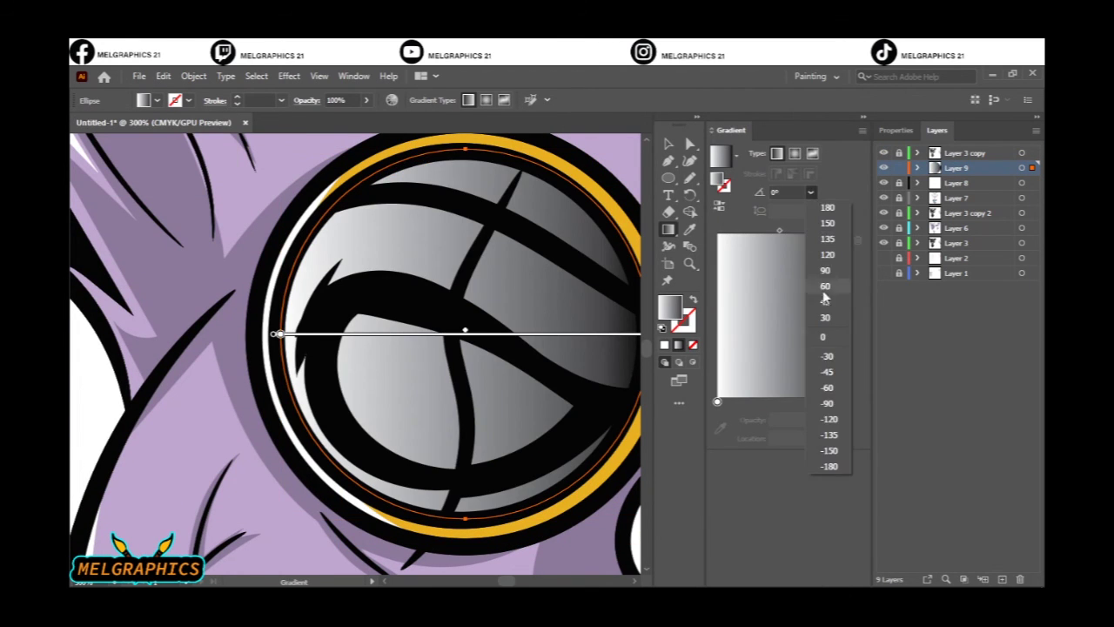
click(825, 270)
click(718, 211)
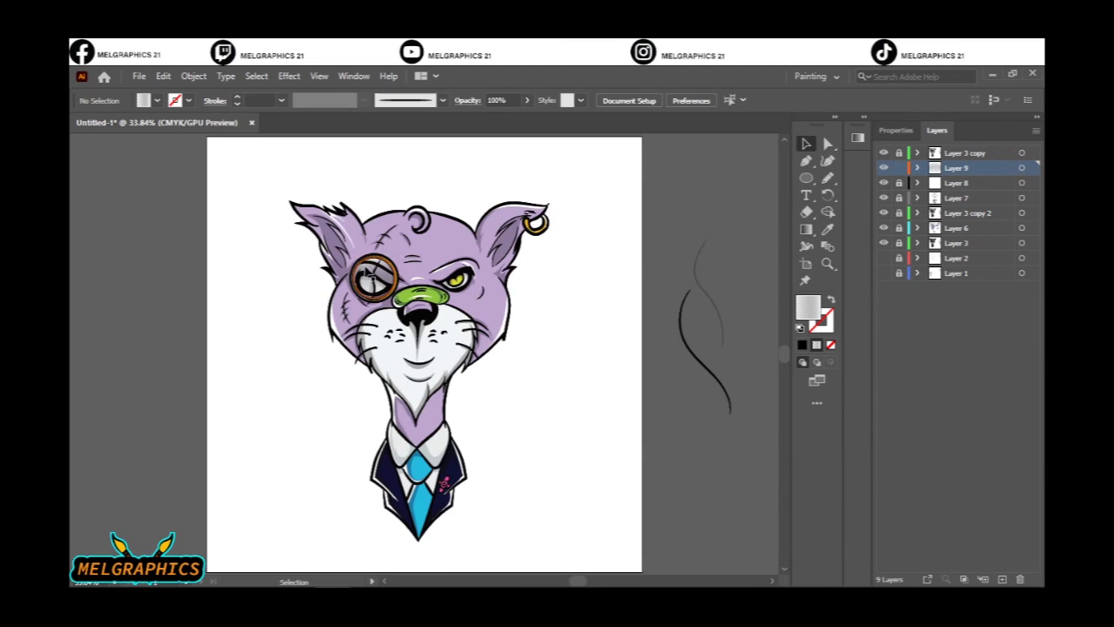
click(857, 137)
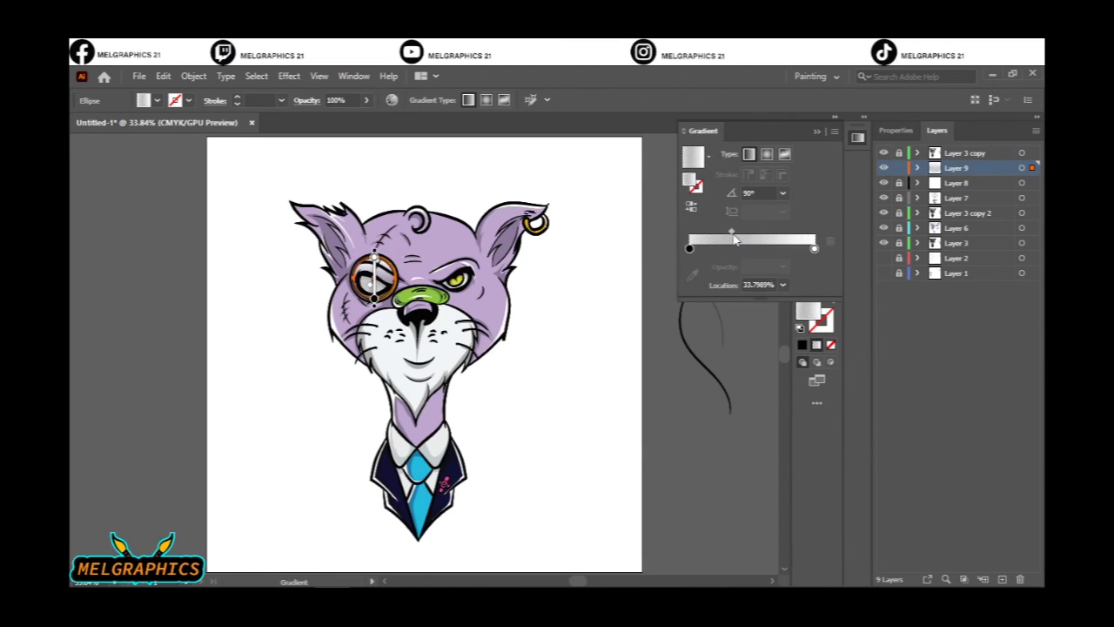
drag(783, 236, 736, 236)
- On new Layer 10, pencil a white glint diagonally across the lens
key(n)
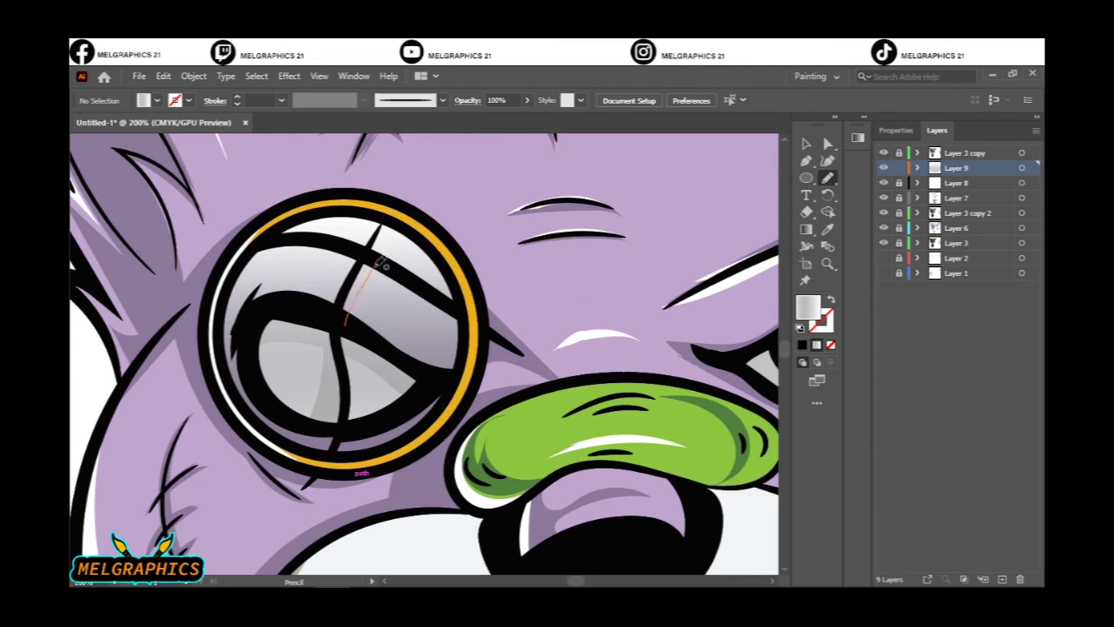
drag(380, 262, 382, 258)
click(1002, 579)
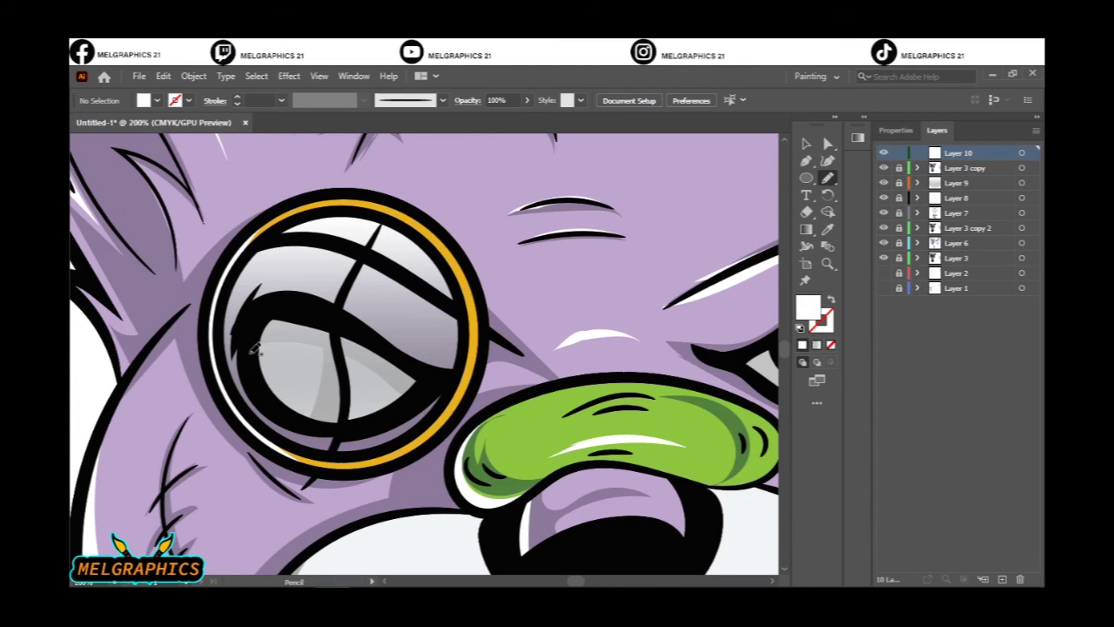
drag(253, 349, 247, 369)
key(ctrl+0)
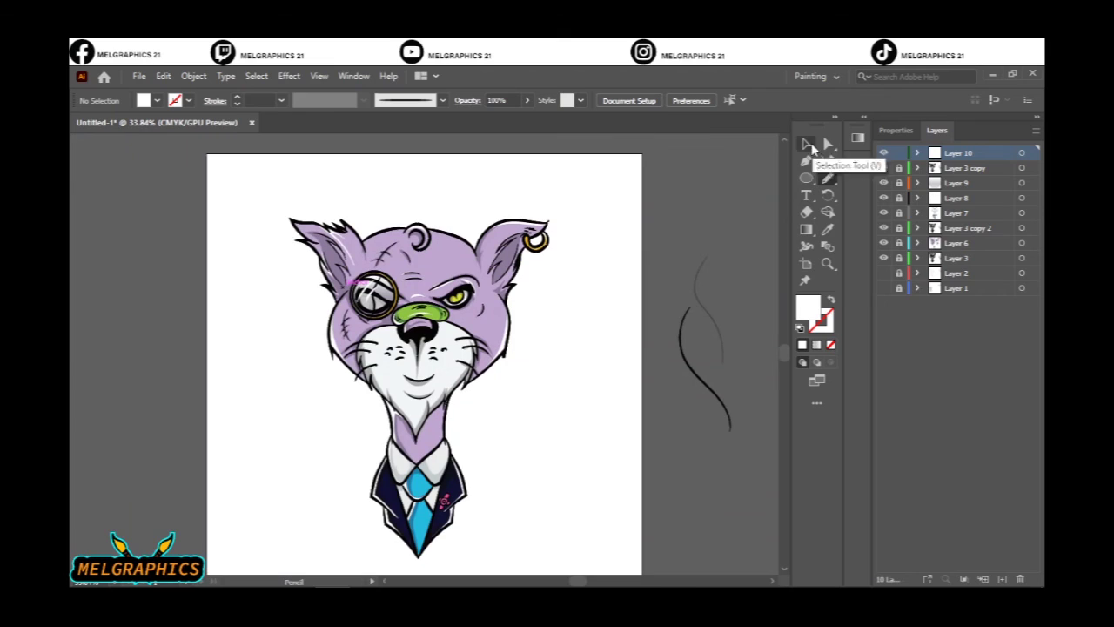